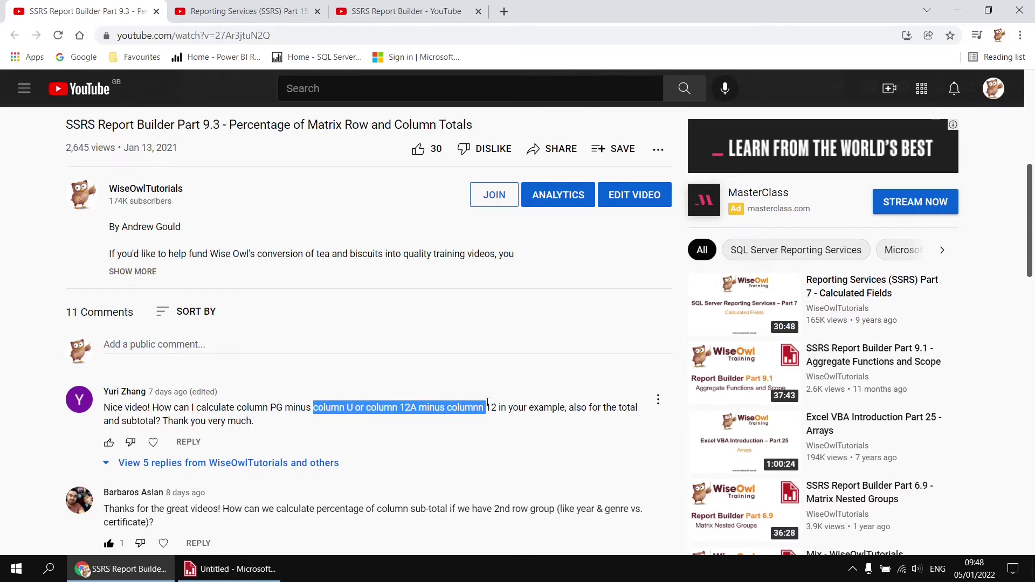
Review the viewer question about accessing a specific cell in the matrix, and check the SSRS Report Builder playlist
{"action": "left_click", "coordinate": [286, 15]}
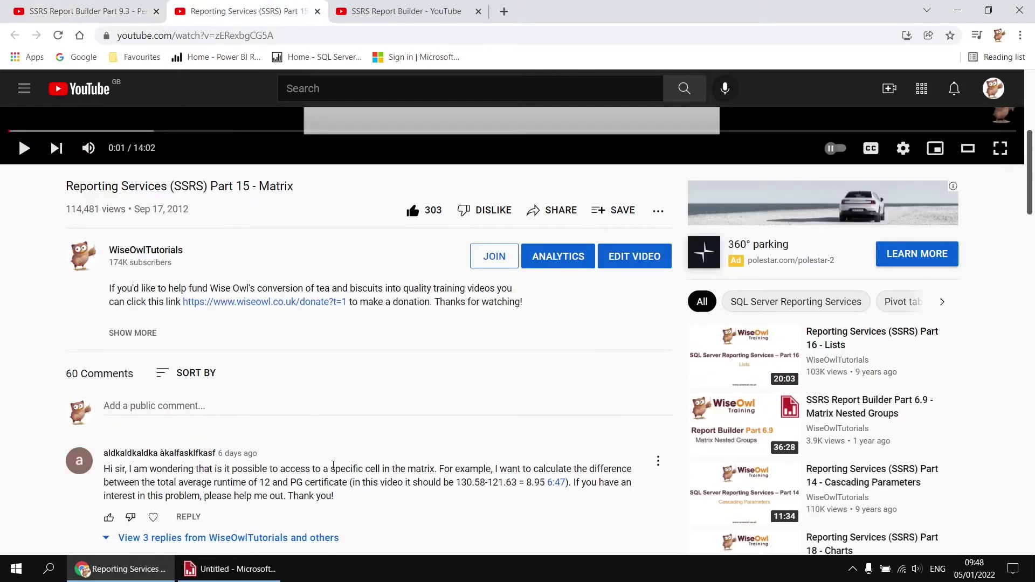
{"action": "left_click_drag", "start_coordinate": [348, 468], "coordinate": [436, 465]}
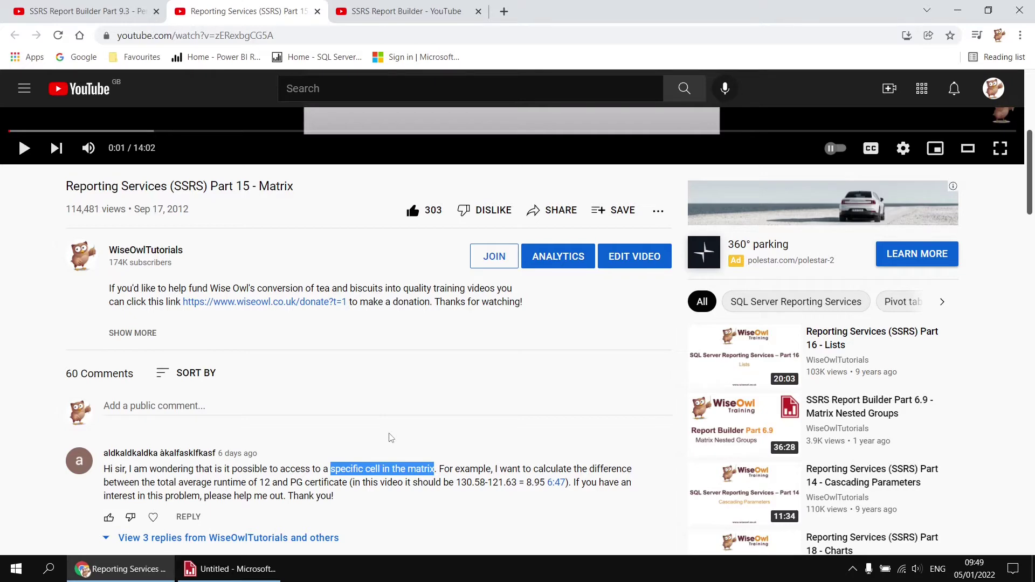
{"action": "left_click", "coordinate": [387, 13]}
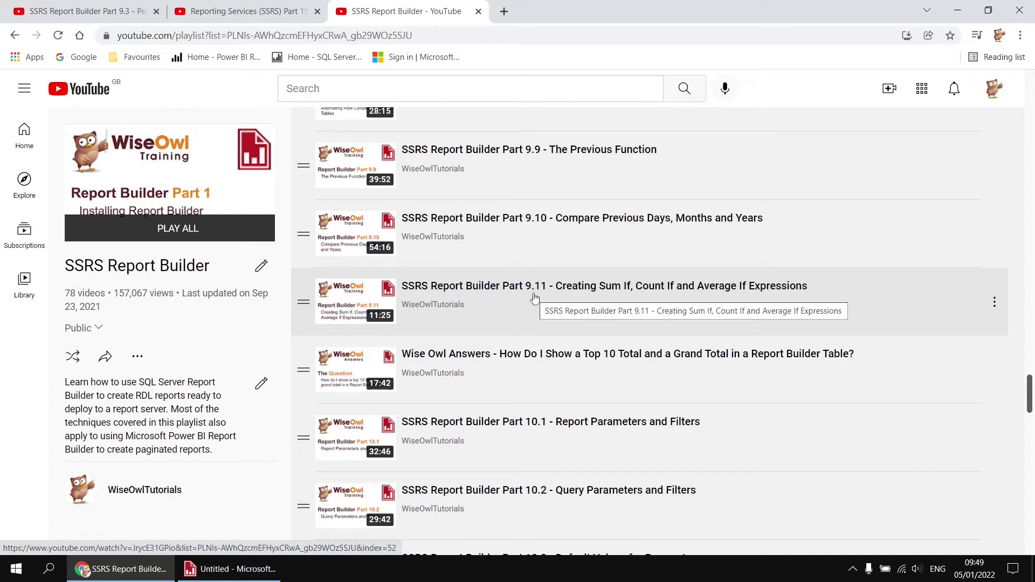
Switch to Report Builder and add a dataset named Films based on the Movies data source
{"action": "left_click", "coordinate": [231, 568]}
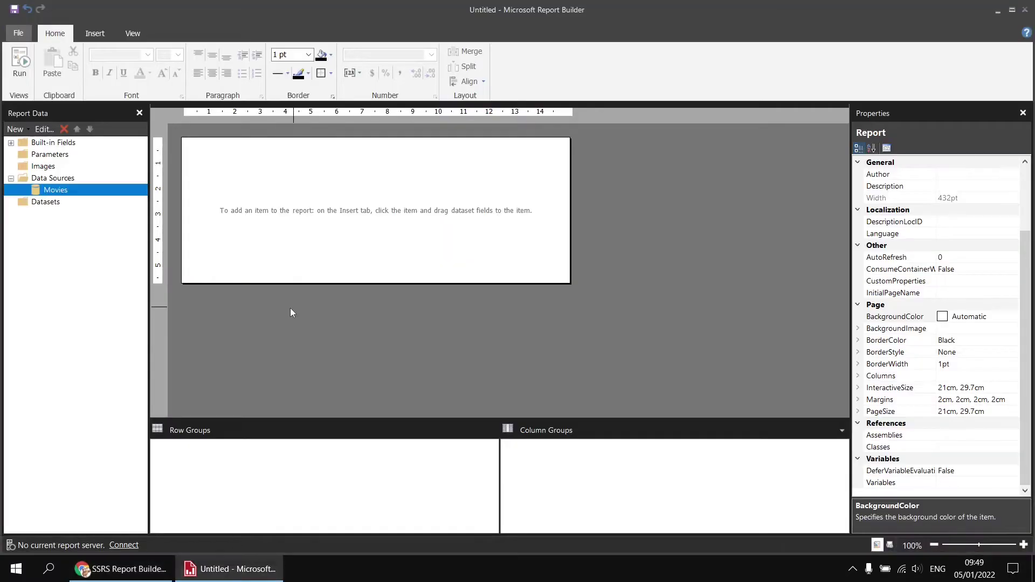
{"action": "right_click", "coordinate": [72, 193]}
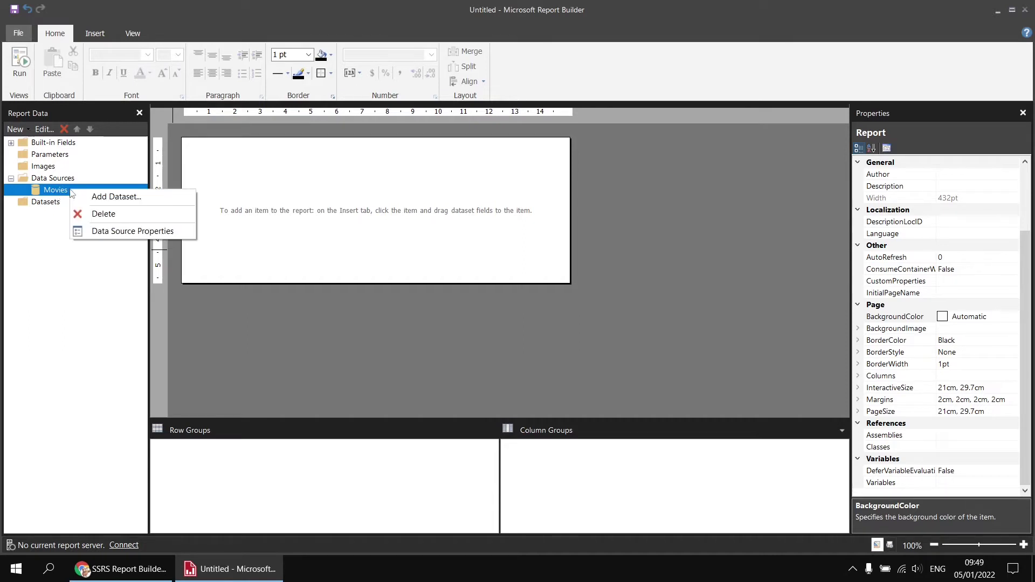
{"action": "left_click", "coordinate": [105, 196]}
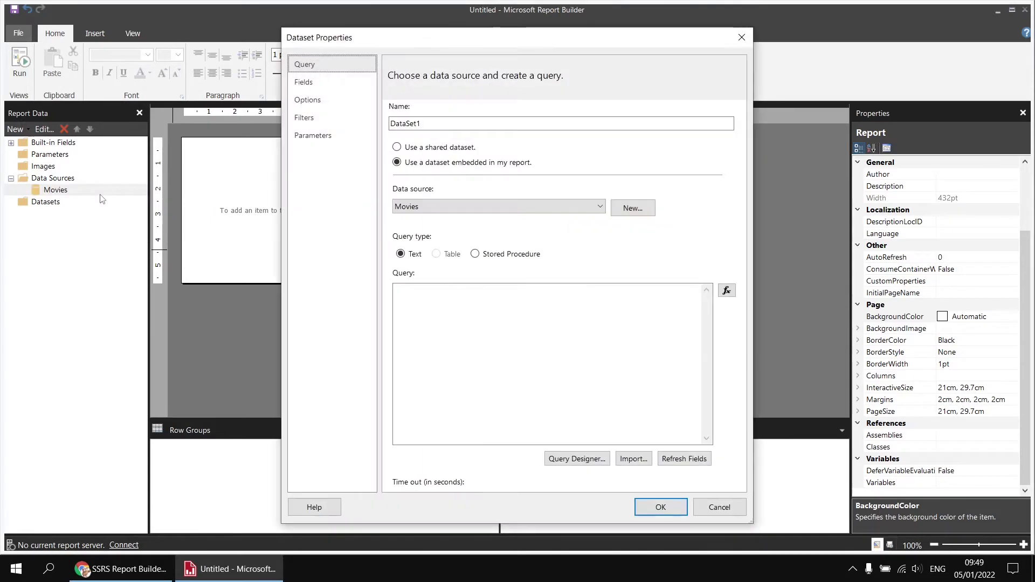
{"action": "double_click", "coordinate": [411, 123]}
{"action": "type", "text": "Films"}
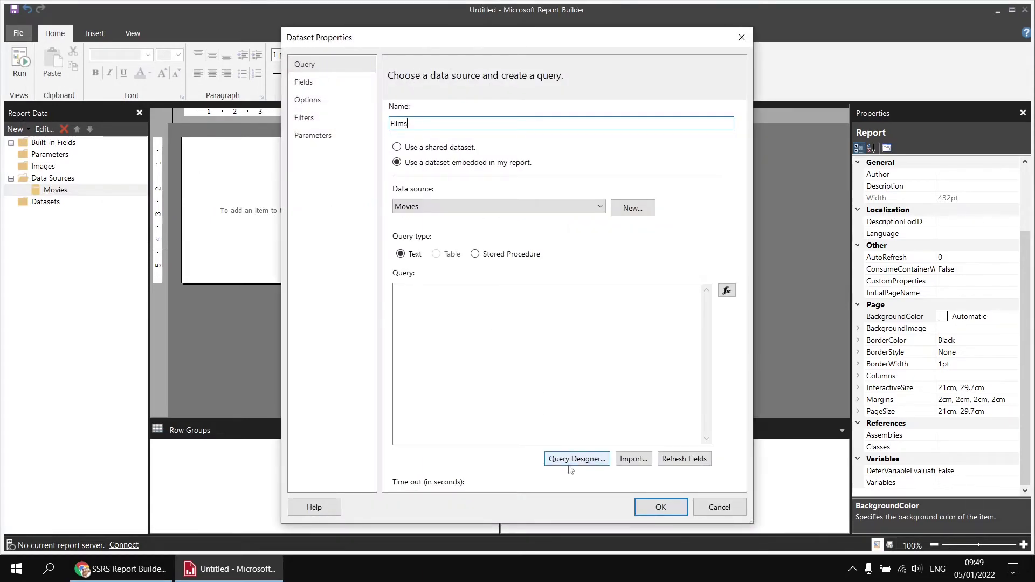
Build the Films query from all Certificate and Genre fields plus RunTimeMinutes from the Film table, and save the dataset
{"action": "left_click", "coordinate": [564, 460]}
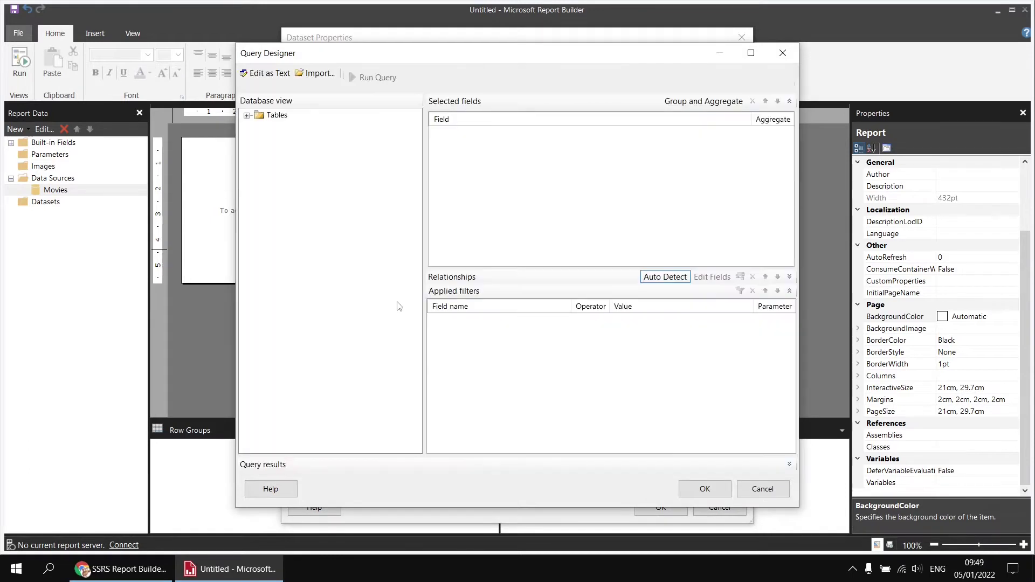
{"action": "left_click", "coordinate": [247, 115]}
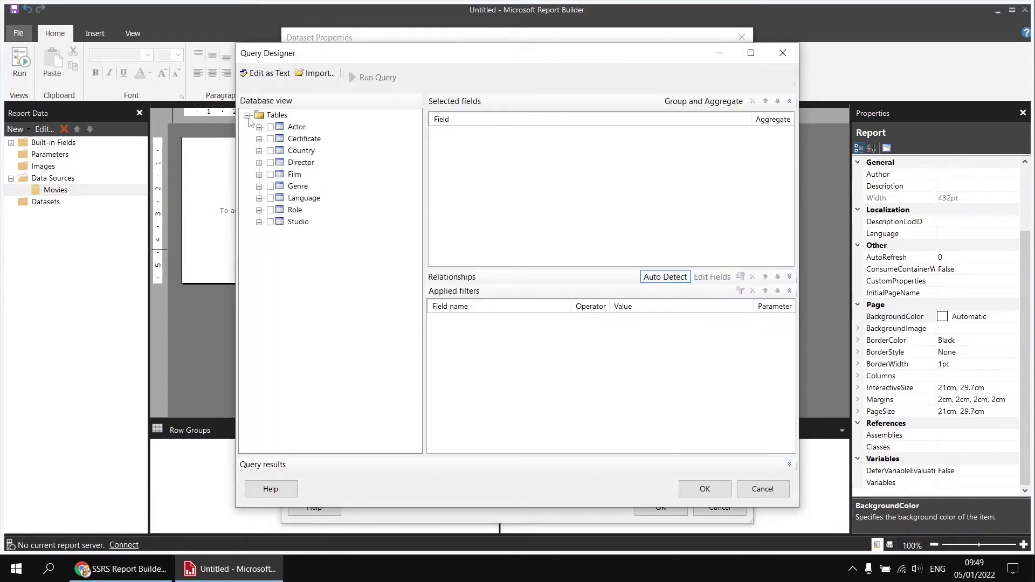
{"action": "left_click", "coordinate": [270, 139]}
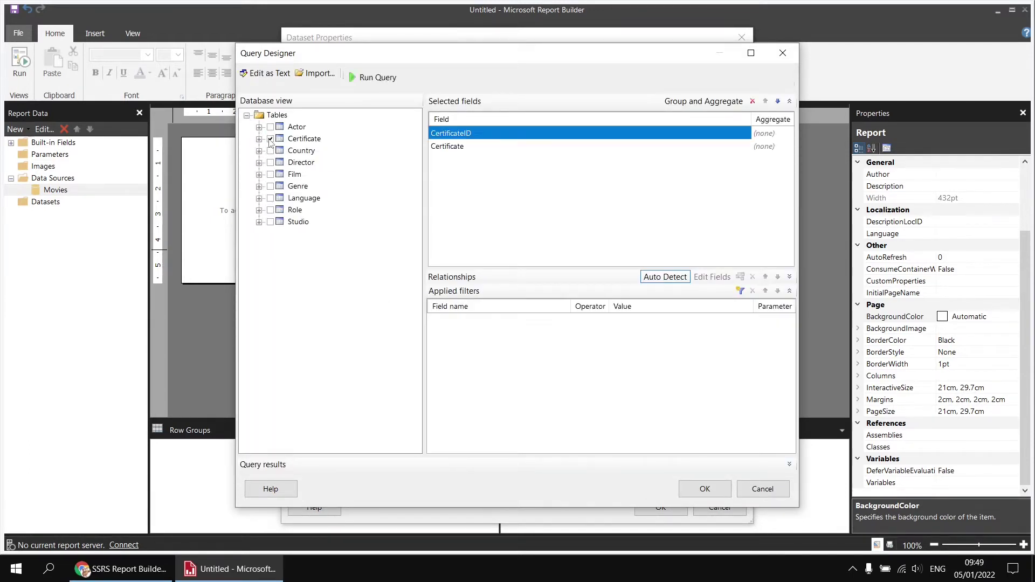
{"action": "left_click", "coordinate": [270, 186]}
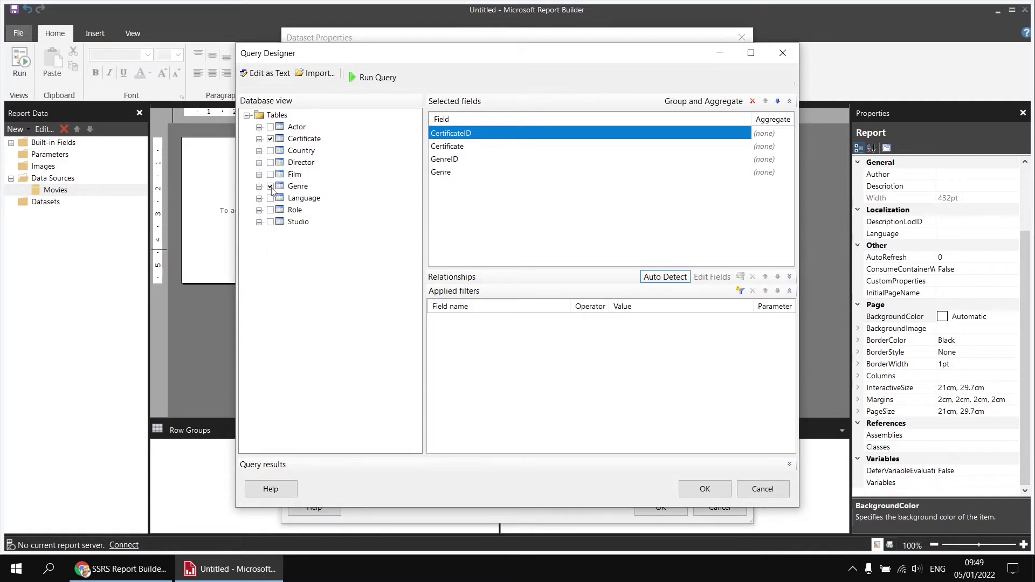
{"action": "left_click", "coordinate": [259, 174]}
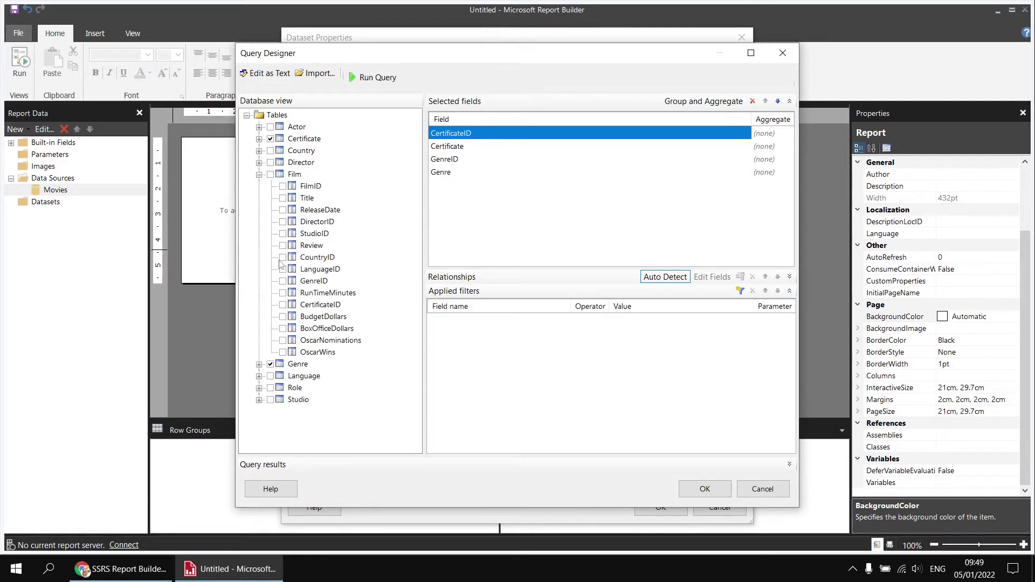
{"action": "left_click", "coordinate": [282, 293]}
{"action": "left_click", "coordinate": [704, 488]}
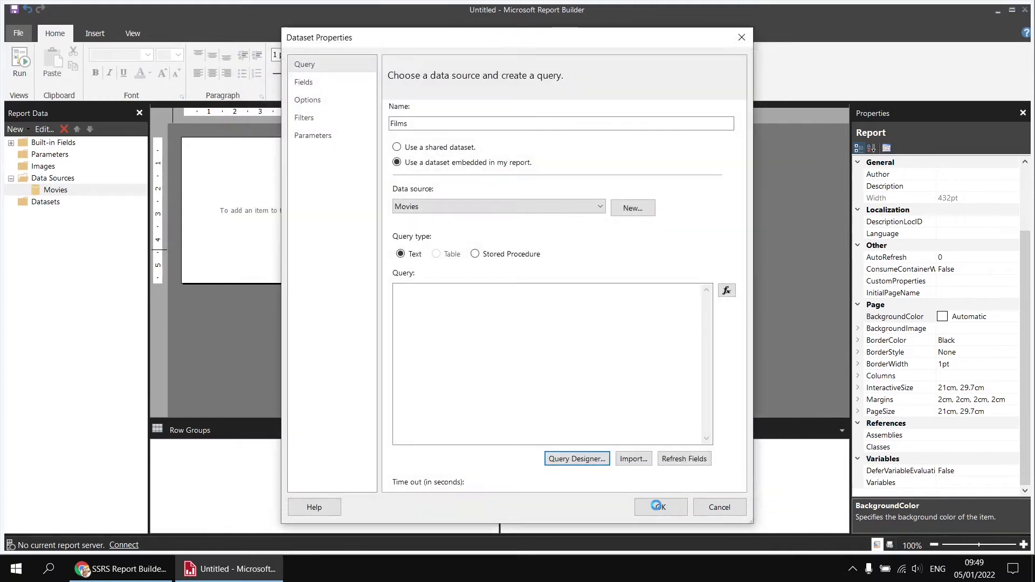
{"action": "left_click", "coordinate": [661, 508]}
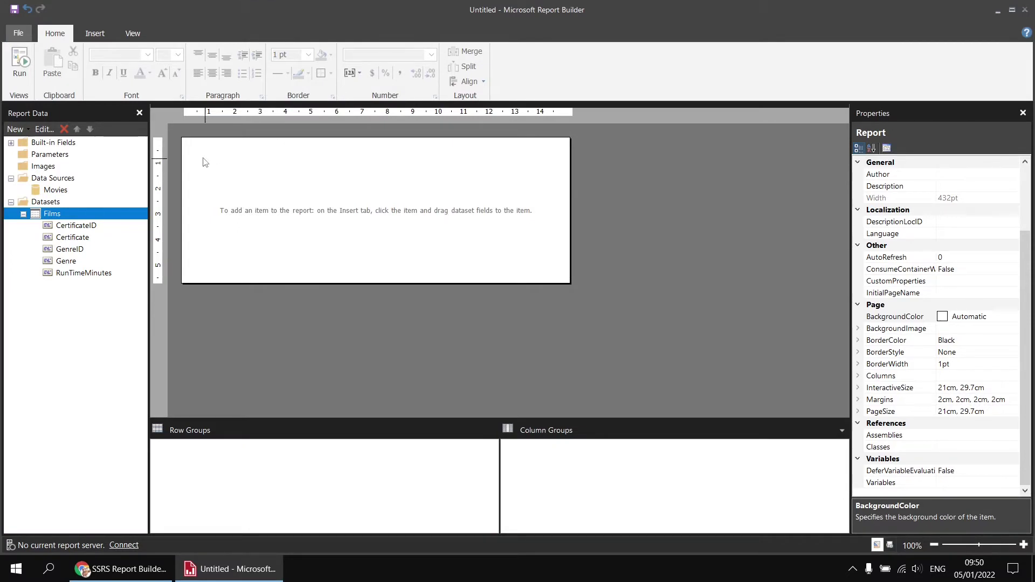
Insert a matrix near the upper-left corner of the blank report body
{"action": "right_click", "coordinate": [189, 146]}
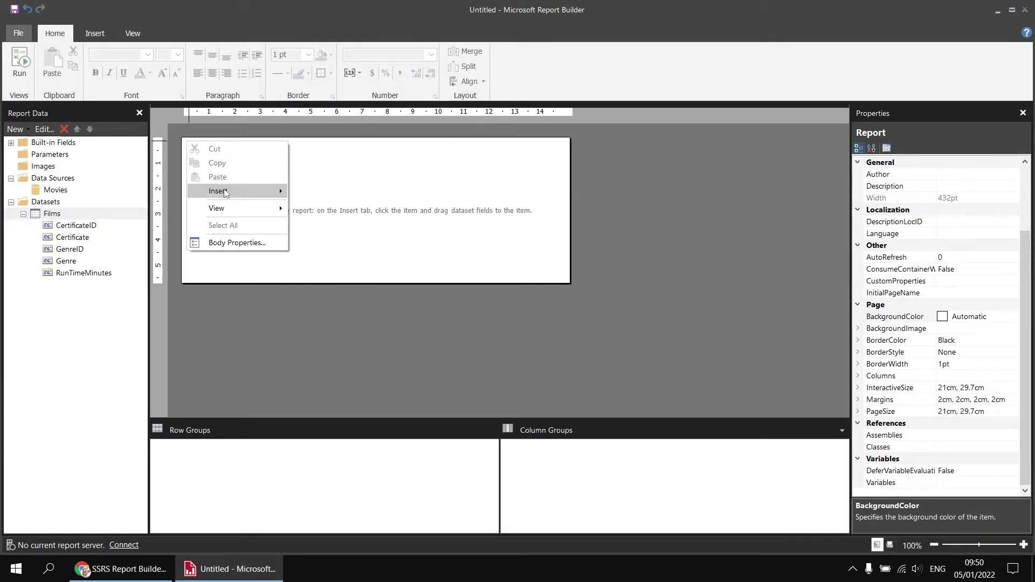
{"action": "mouse_move", "coordinate": [258, 191]}
{"action": "left_click", "coordinate": [321, 225]}
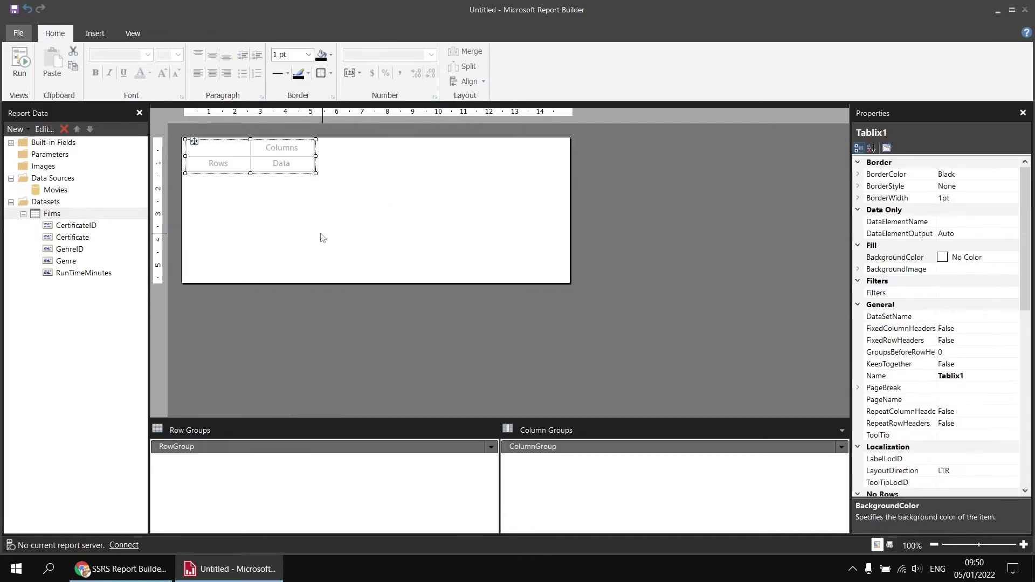
Group the matrix rows by GenreID and display the Genre field in the row heading cell
{"action": "left_click", "coordinate": [244, 162]}
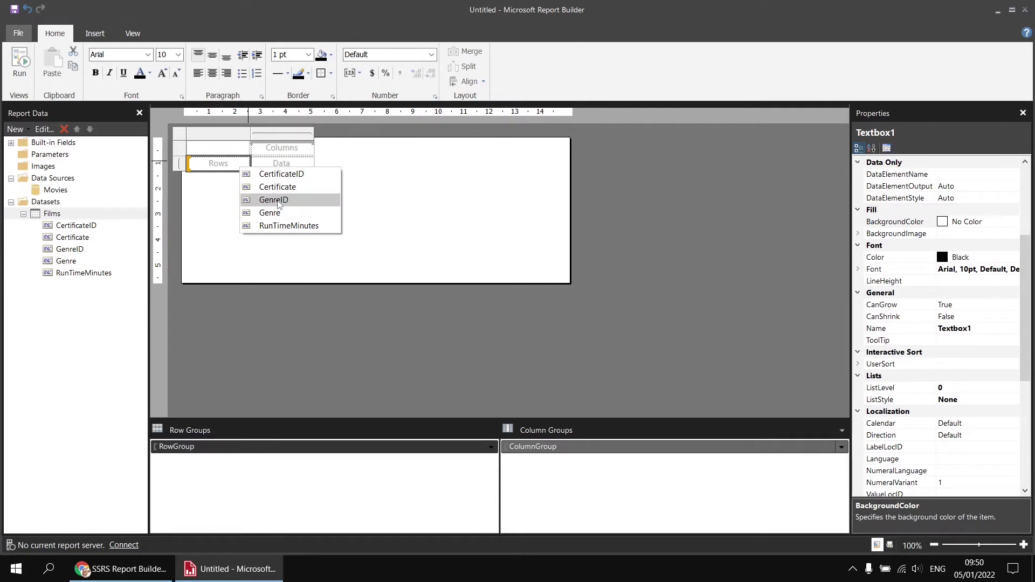
{"action": "left_click", "coordinate": [275, 200]}
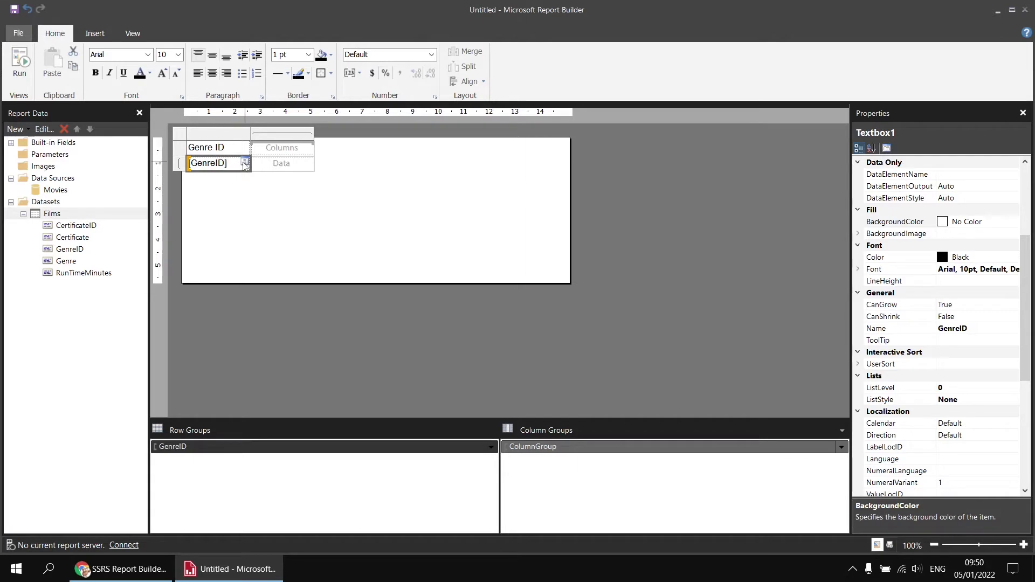
{"action": "left_click", "coordinate": [245, 161]}
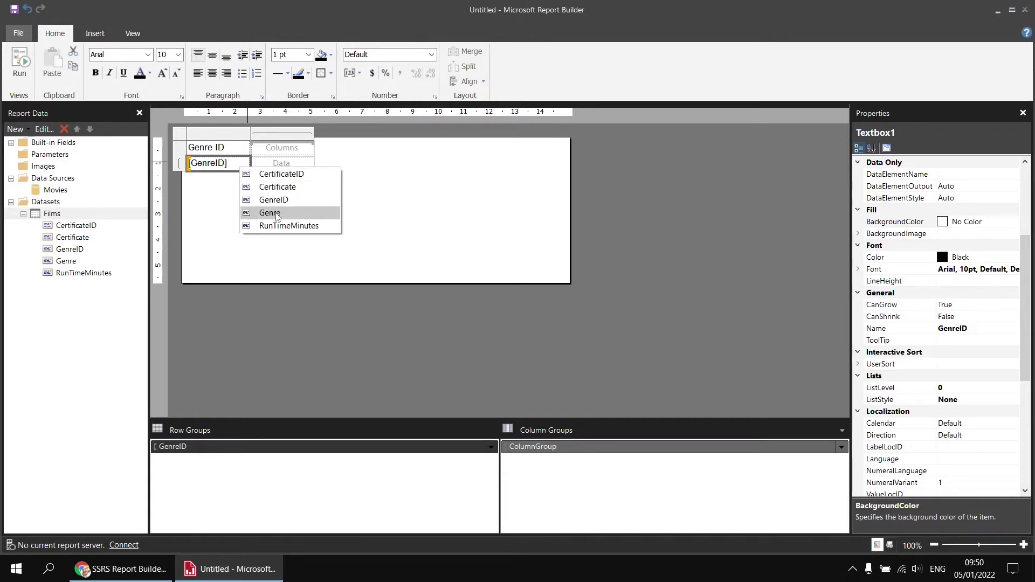
{"action": "left_click", "coordinate": [277, 214]}
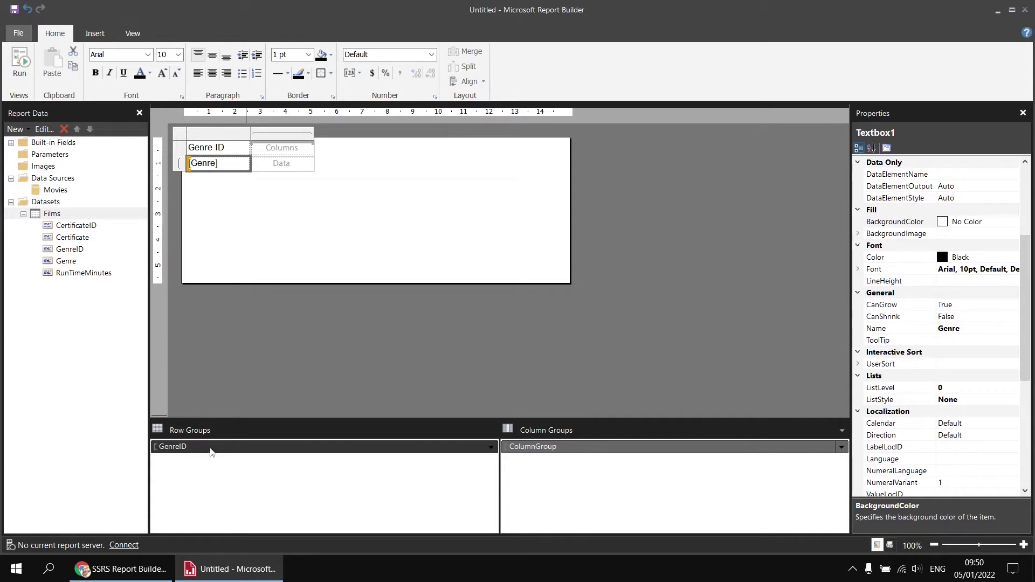
Change the sorting of the GenreID row group to sort by the Genre field
{"action": "right_click", "coordinate": [210, 452]}
{"action": "left_click", "coordinate": [256, 507]}
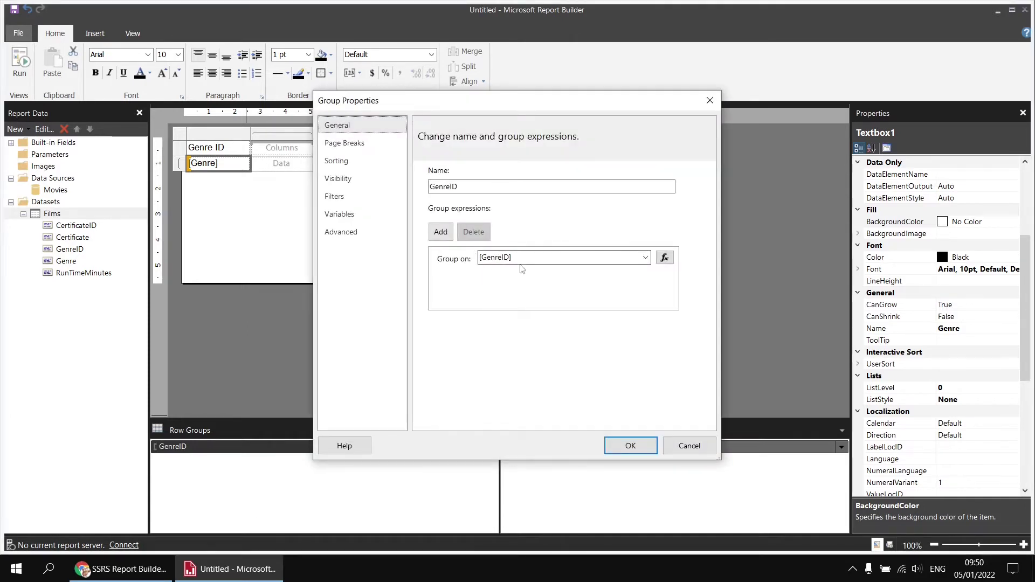
{"action": "left_click", "coordinate": [361, 165]}
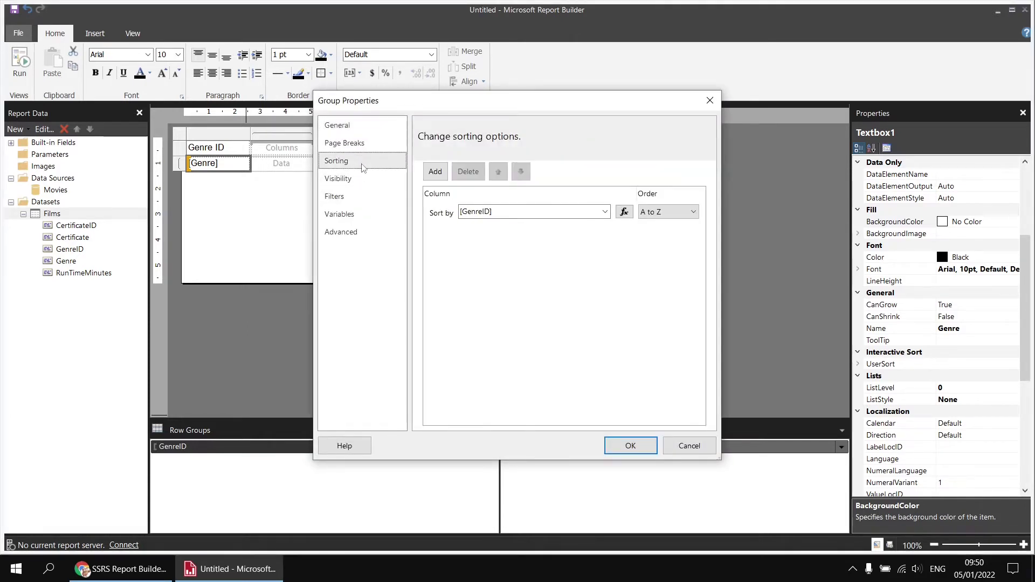
{"action": "left_click", "coordinate": [605, 212]}
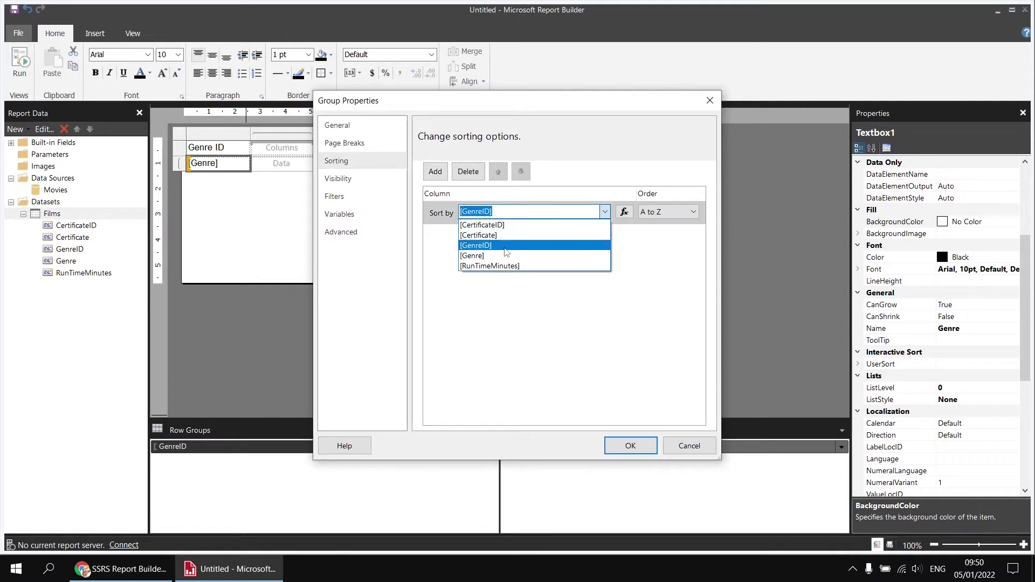
{"action": "left_click", "coordinate": [493, 257]}
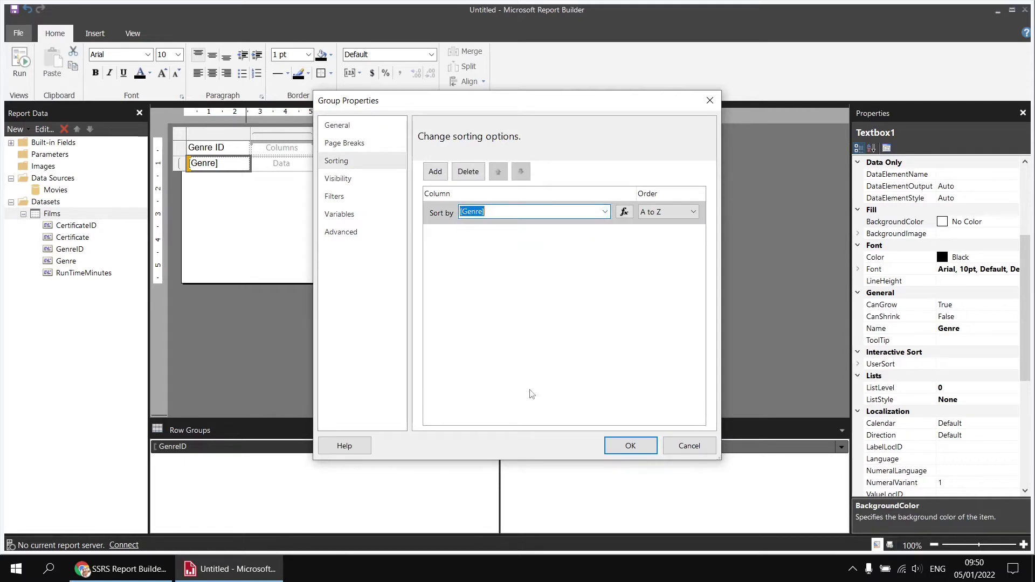
{"action": "left_click", "coordinate": [630, 447]}
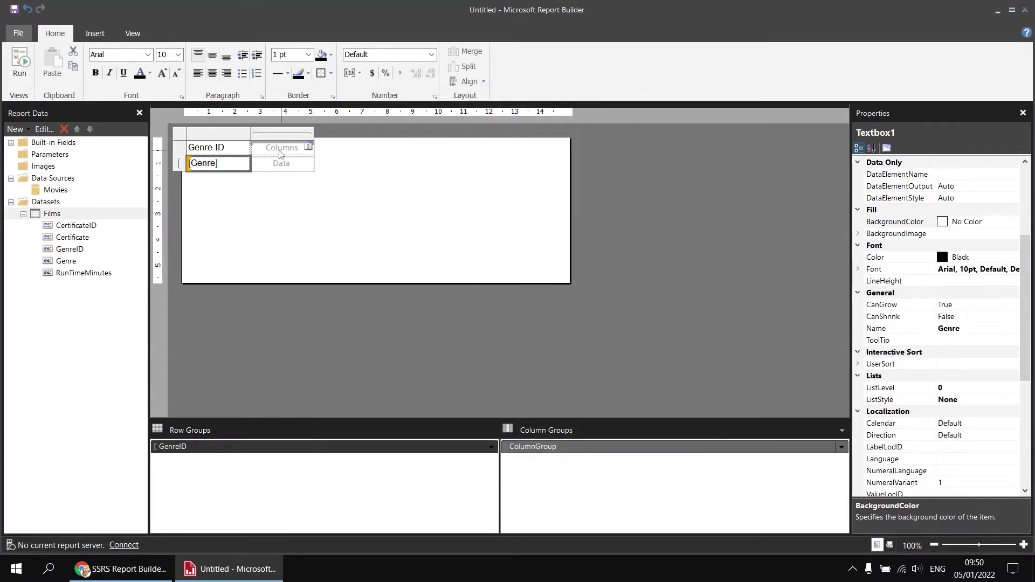
Group the matrix columns by CertificateID with Certificate as the displayed heading, and put RunTimeMinutes in the data cell
{"action": "left_click", "coordinate": [308, 147]}
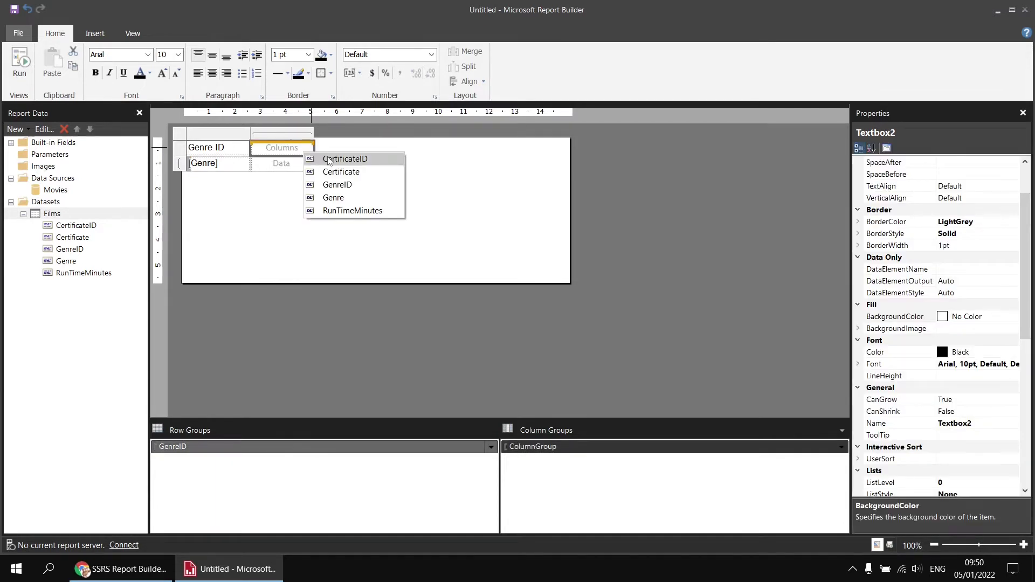
{"action": "left_click", "coordinate": [329, 160]}
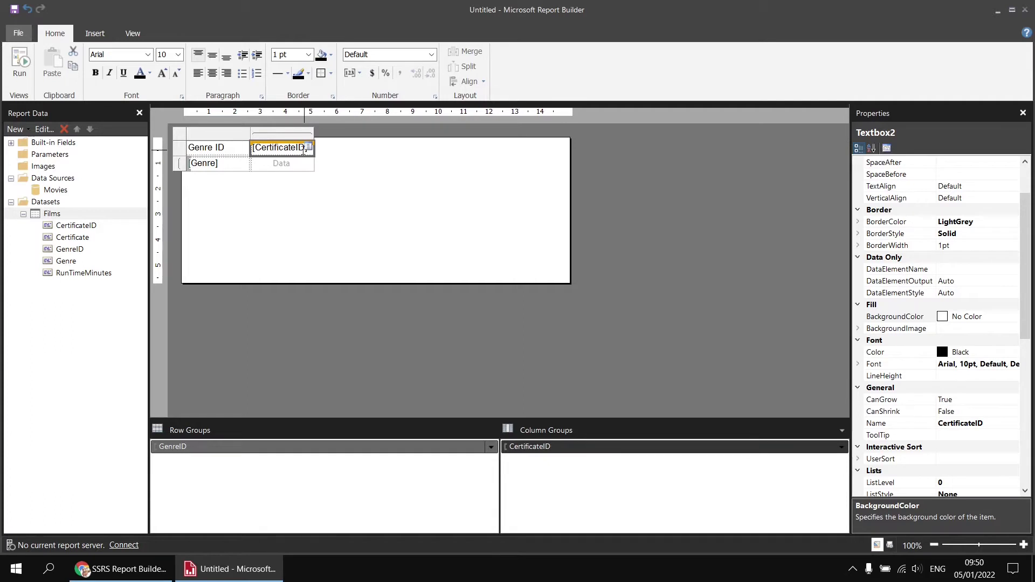
{"action": "left_click", "coordinate": [308, 147]}
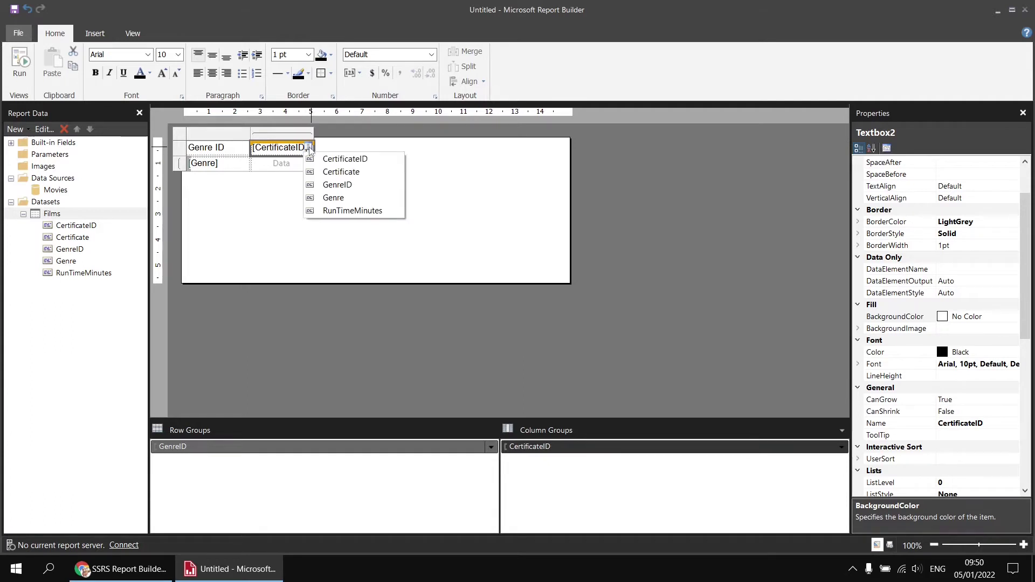
{"action": "left_click", "coordinate": [348, 173]}
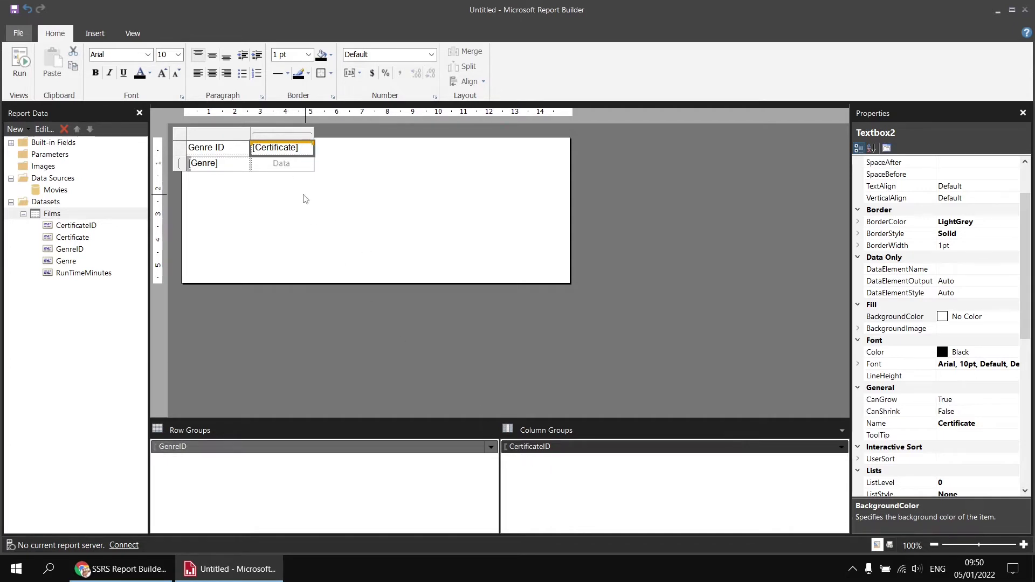
{"action": "left_click", "coordinate": [309, 162]}
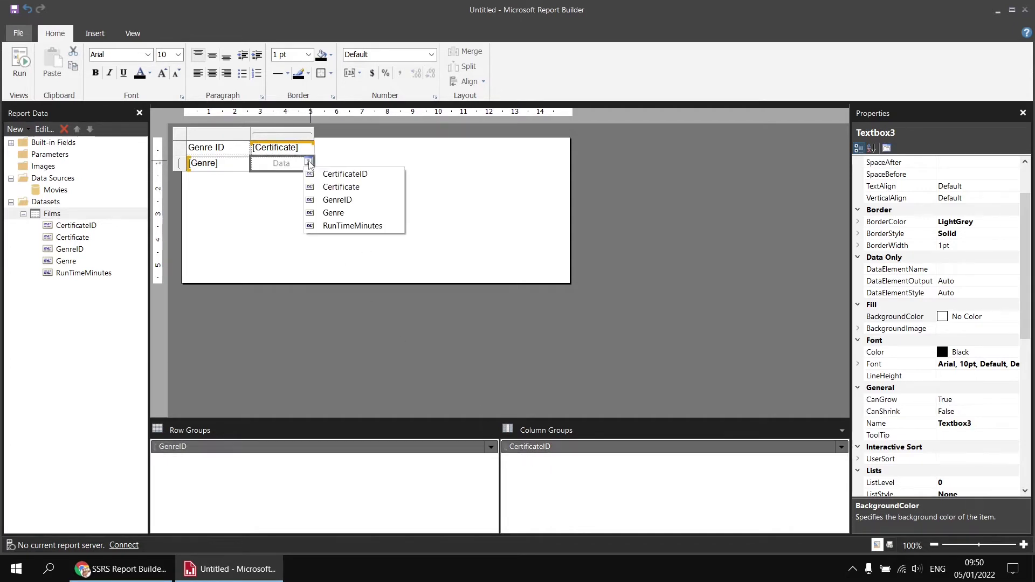
{"action": "left_click", "coordinate": [351, 226]}
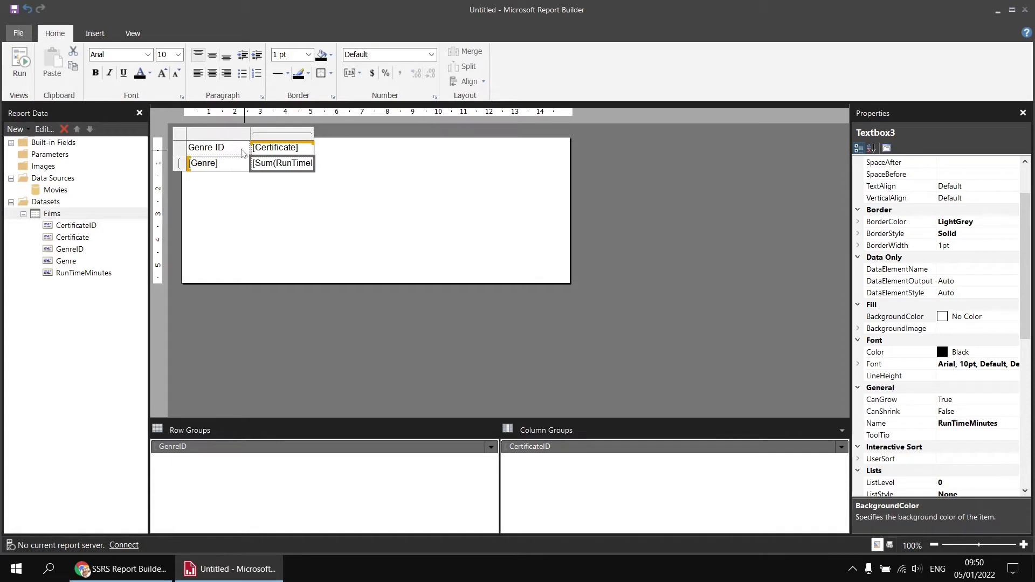
{"action": "left_click", "coordinate": [253, 163]}
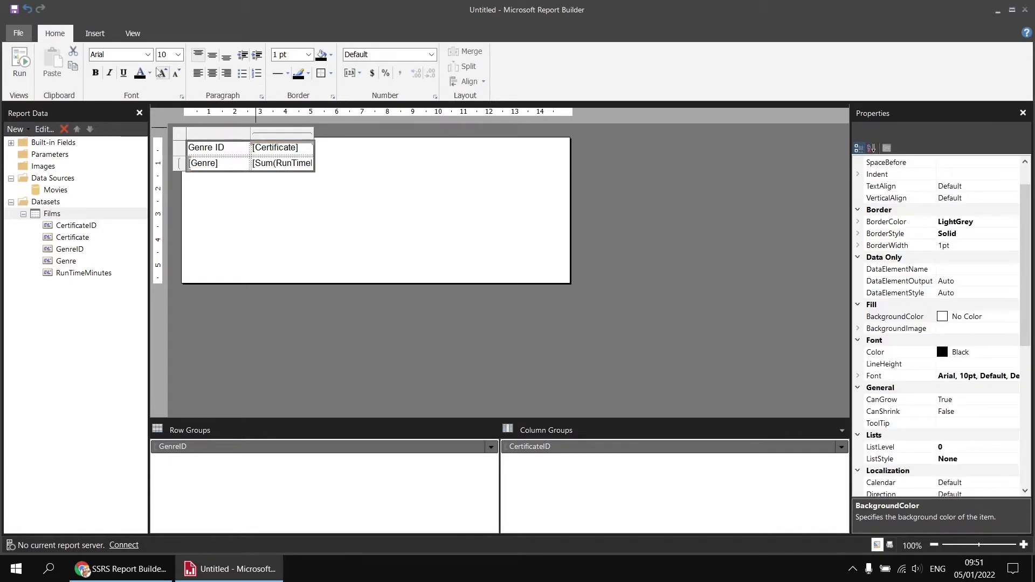
{"action": "left_click", "coordinate": [147, 54]}
{"action": "left_click", "coordinate": [129, 76]}
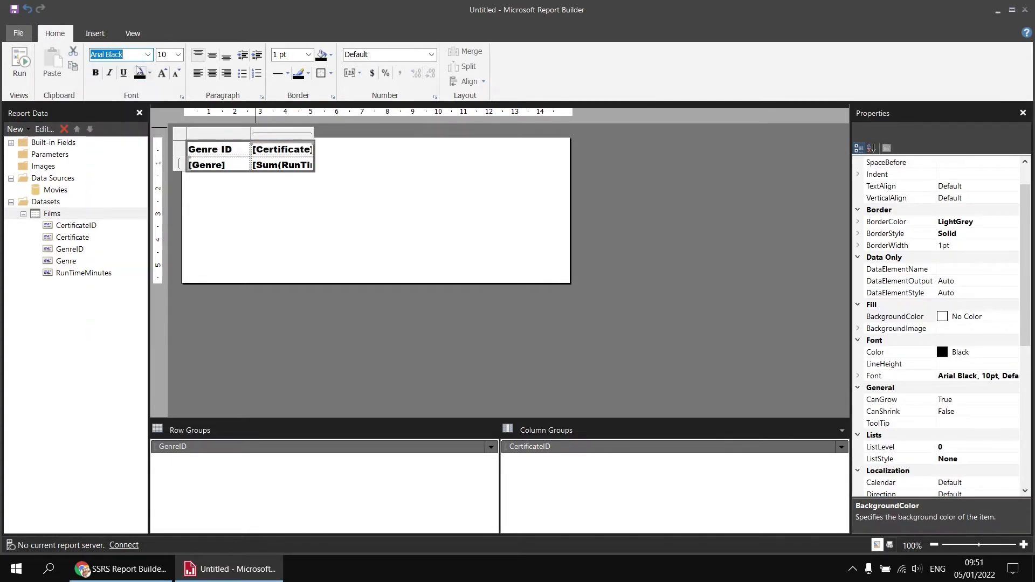
{"action": "left_click", "coordinate": [148, 54]}
{"action": "left_click", "coordinate": [147, 66]}
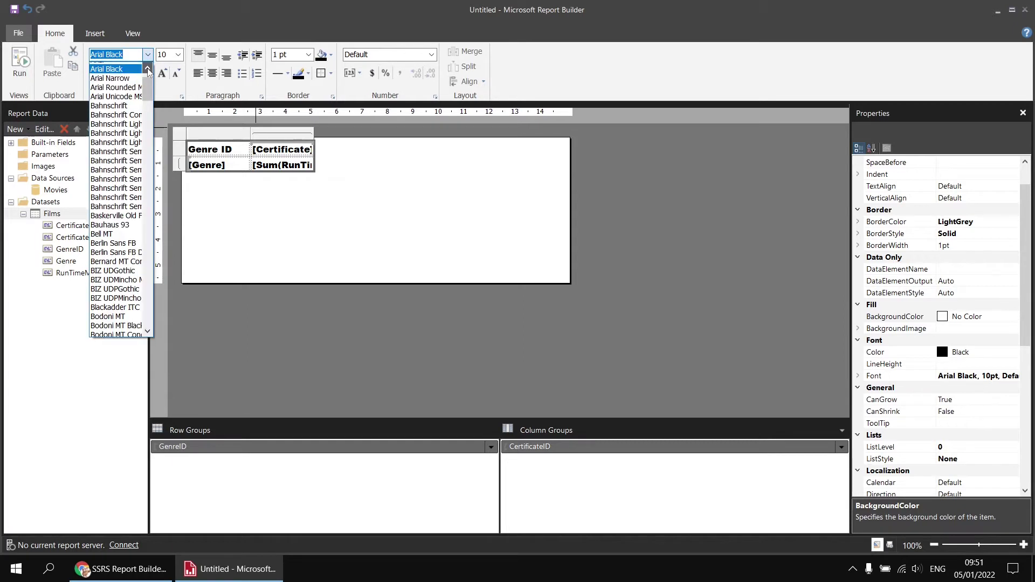
{"action": "left_click", "coordinate": [147, 66]}
{"action": "left_click", "coordinate": [123, 73]}
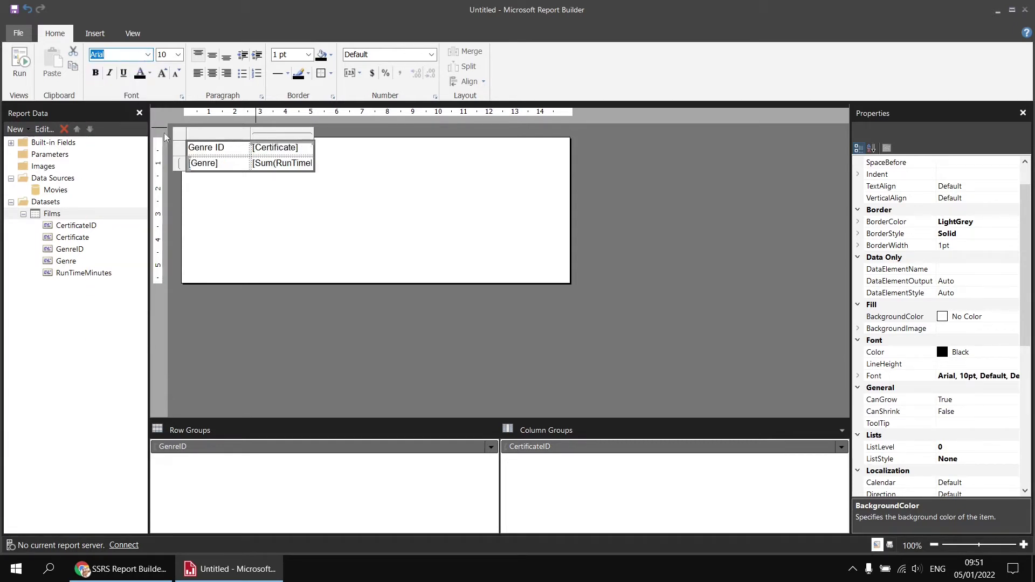
Move the matrix into the upper-left corner of the report body and widen its Genre column
{"action": "left_click", "coordinate": [222, 180]}
{"action": "left_click", "coordinate": [208, 152]}
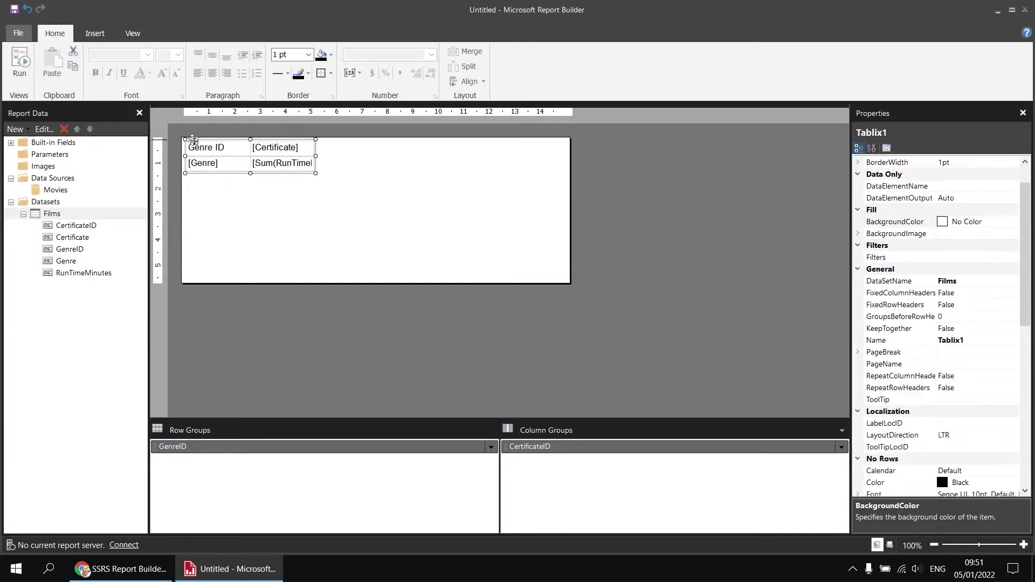
{"action": "left_click_drag", "start_coordinate": [194, 141], "coordinate": [190, 138]}
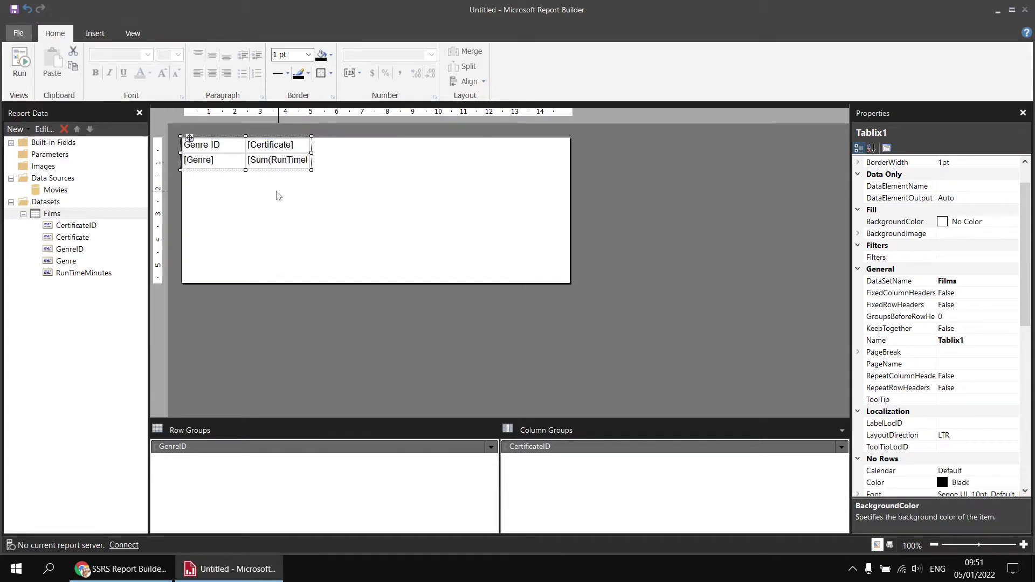
{"action": "left_click", "coordinate": [256, 155]}
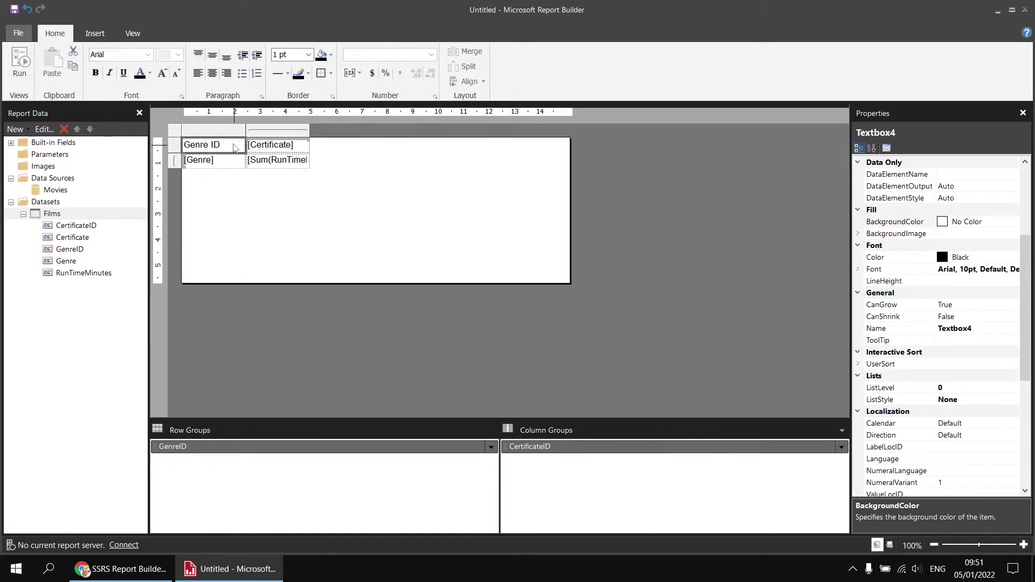
{"action": "left_click_drag", "start_coordinate": [245, 131], "coordinate": [266, 133]}
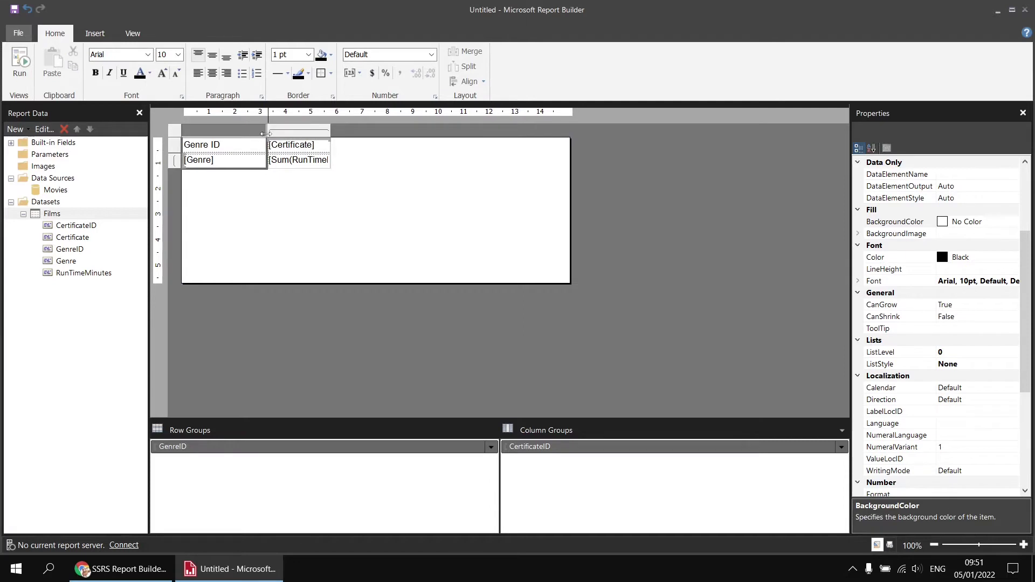
Run the report, and review the two viewer comments in the browser about subtracting one certificate column from another
{"action": "left_click", "coordinate": [19, 62]}
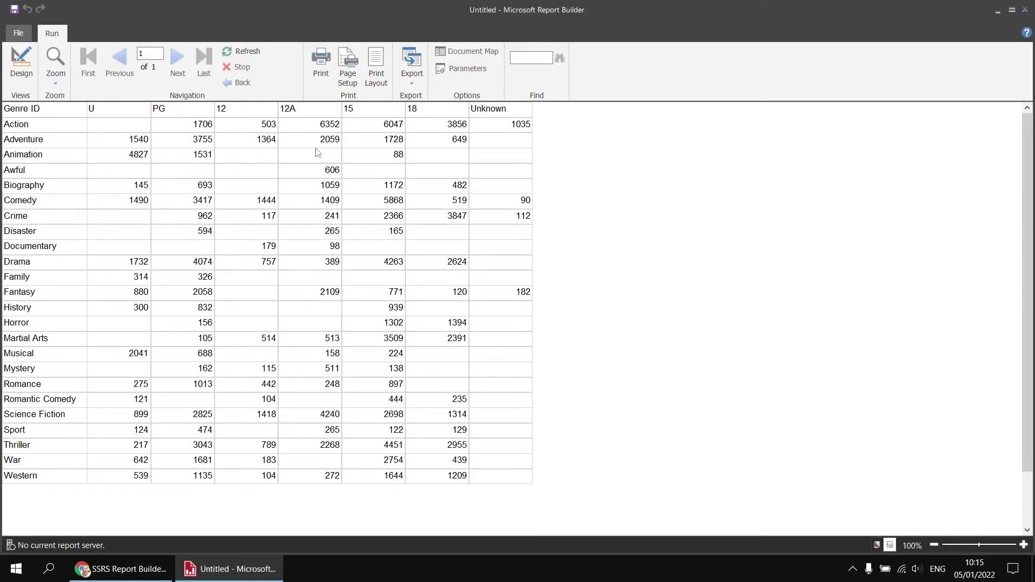
{"action": "left_click", "coordinate": [89, 567]}
{"action": "left_click", "coordinate": [253, 13]}
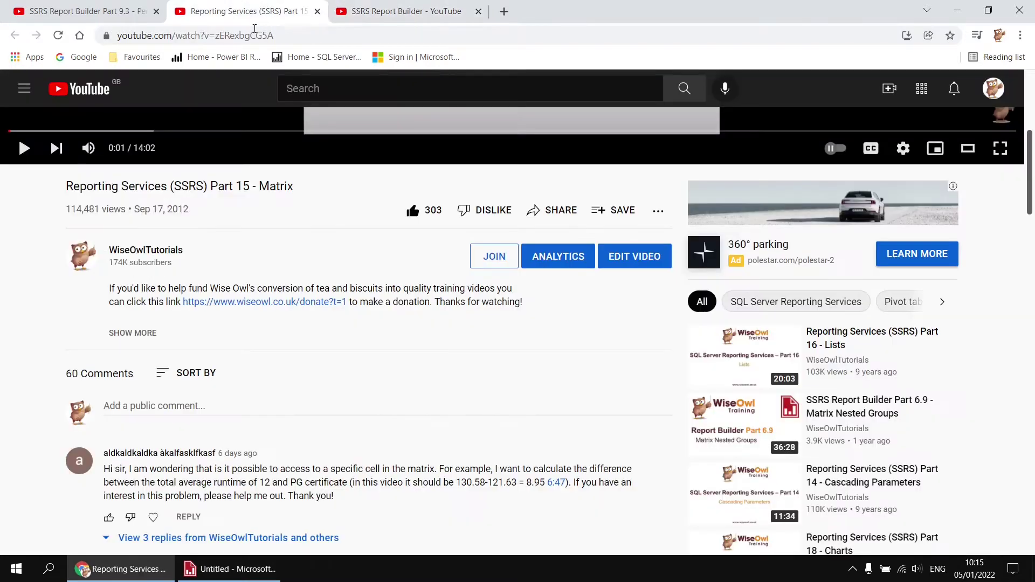
{"action": "left_click_drag", "start_coordinate": [260, 484], "coordinate": [348, 483]}
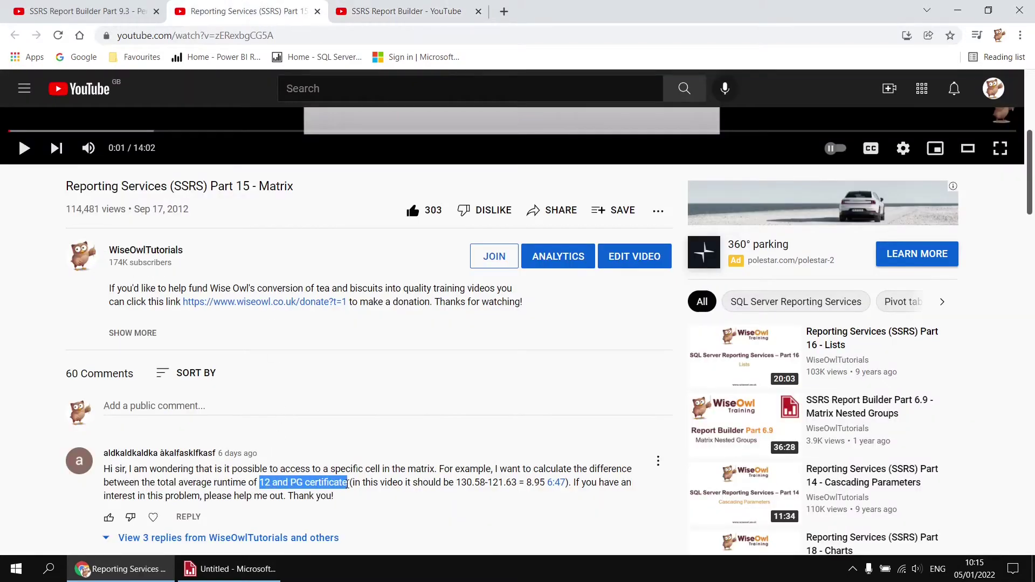
{"action": "left_click", "coordinate": [100, 11]}
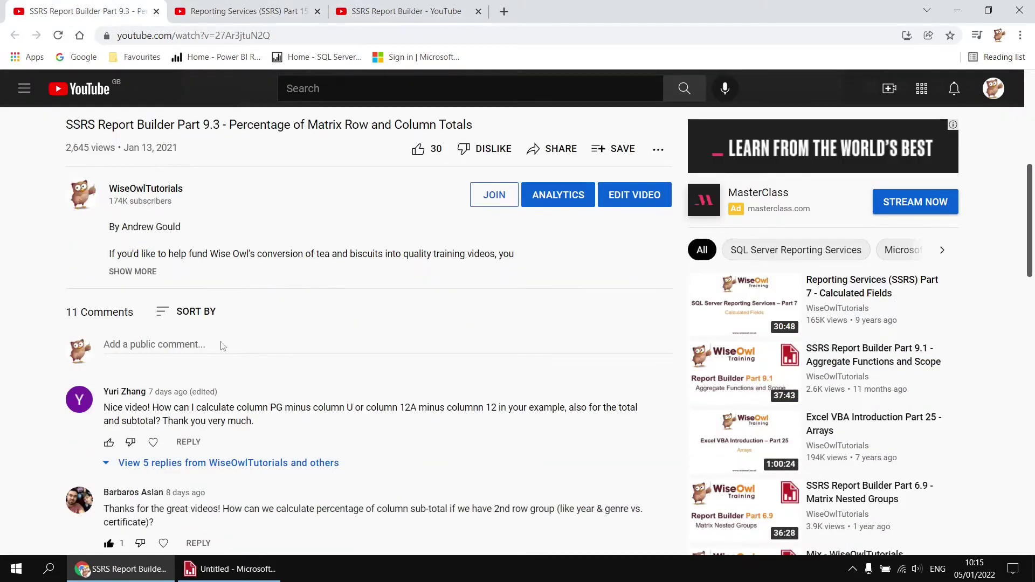
{"action": "left_click_drag", "start_coordinate": [281, 408], "coordinate": [502, 411]}
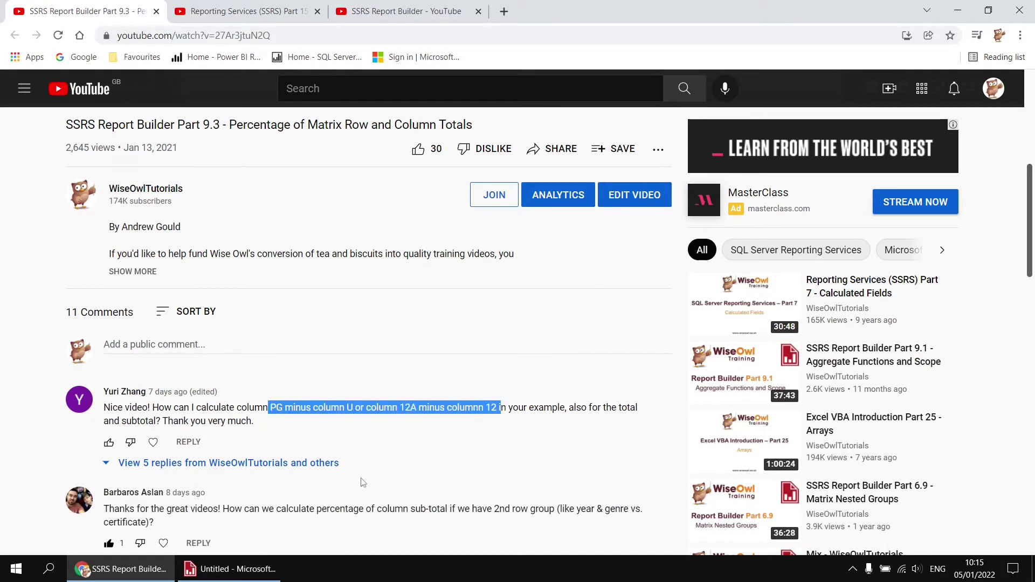
{"action": "left_click", "coordinate": [253, 570]}
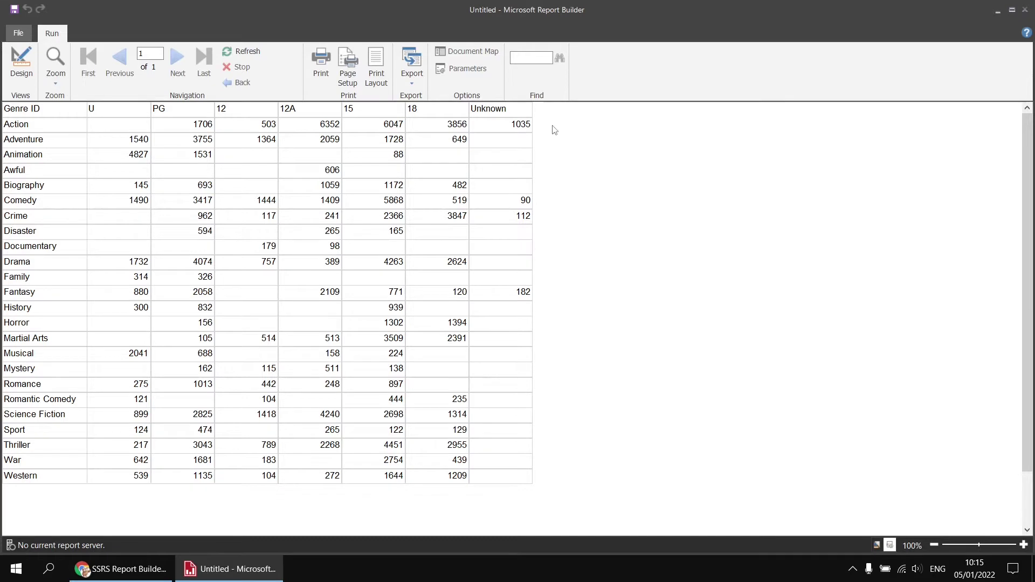
Add a matrix column to the right, outside the CertificateID group, with RunTimeMinutes in its Genre row, and run the report
{"action": "left_click", "coordinate": [21, 69]}
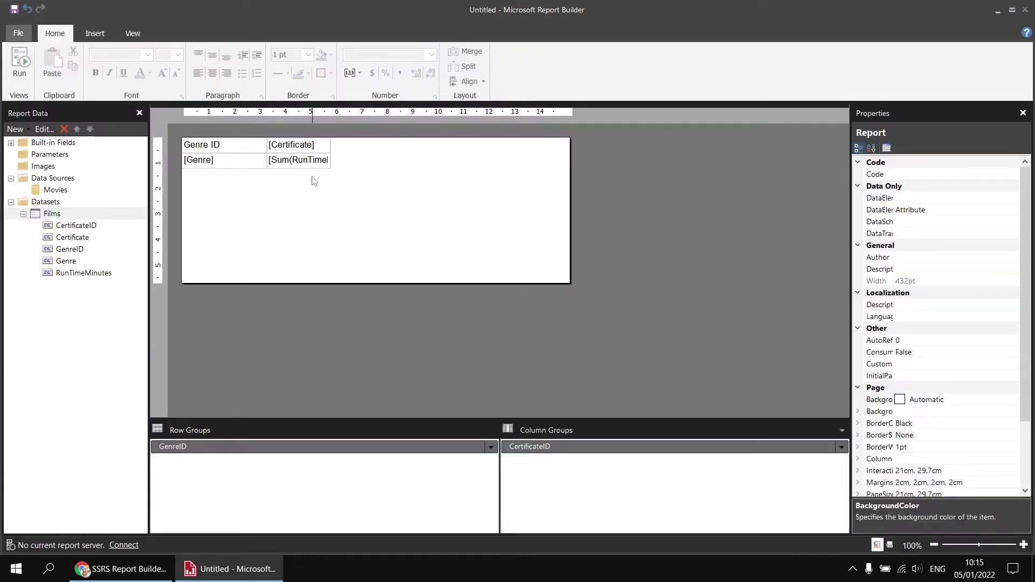
{"action": "right_click", "coordinate": [305, 167]}
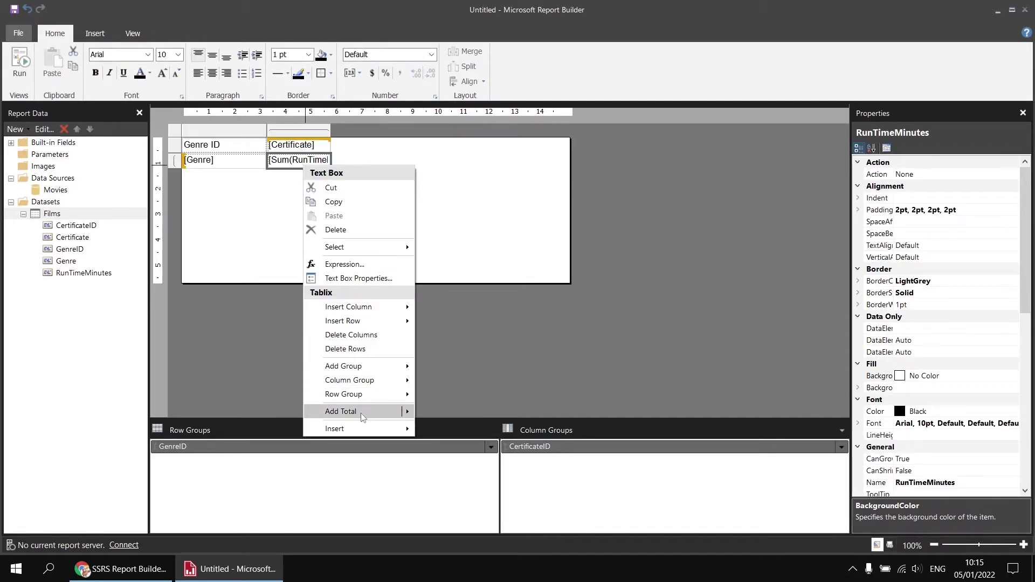
{"action": "mouse_move", "coordinate": [364, 416]}
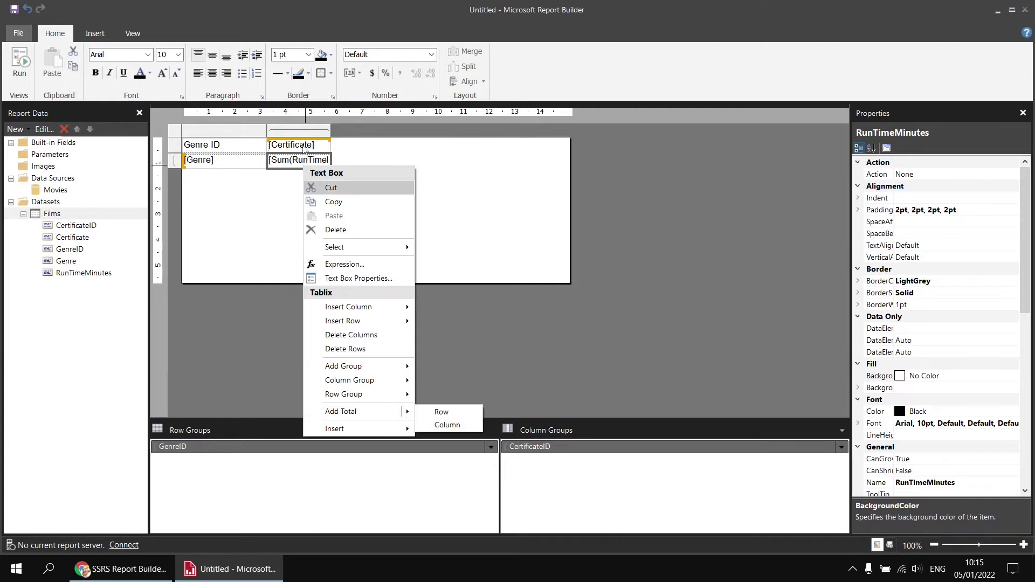
{"action": "right_click", "coordinate": [303, 133]}
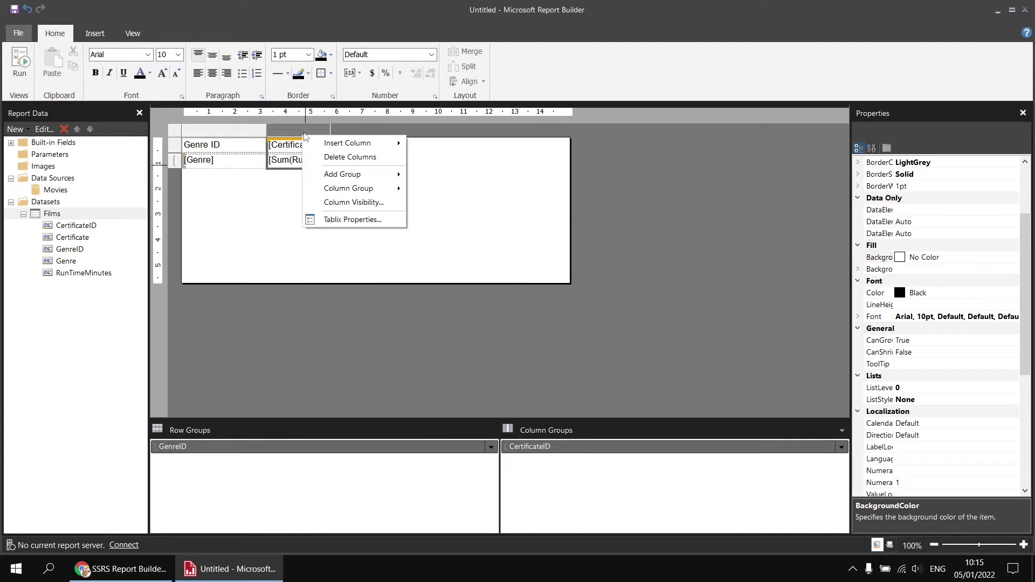
{"action": "mouse_move", "coordinate": [330, 143]}
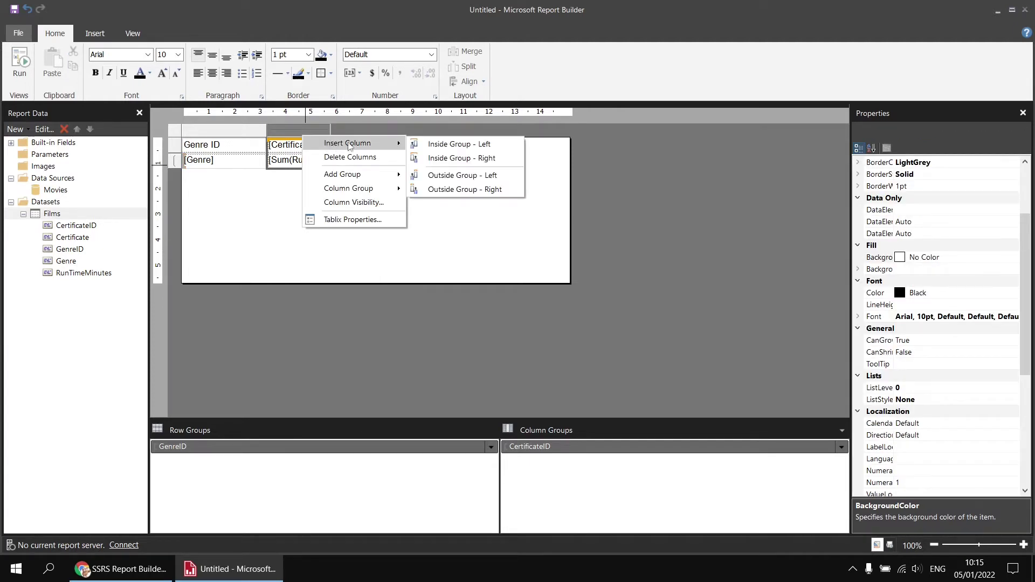
{"action": "left_click", "coordinate": [459, 190]}
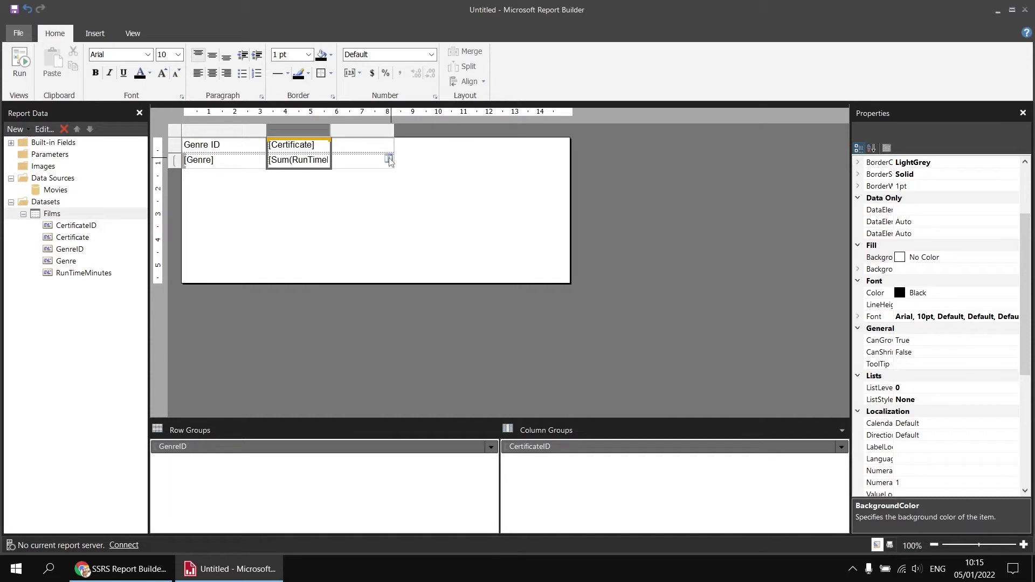
{"action": "left_click", "coordinate": [388, 160]}
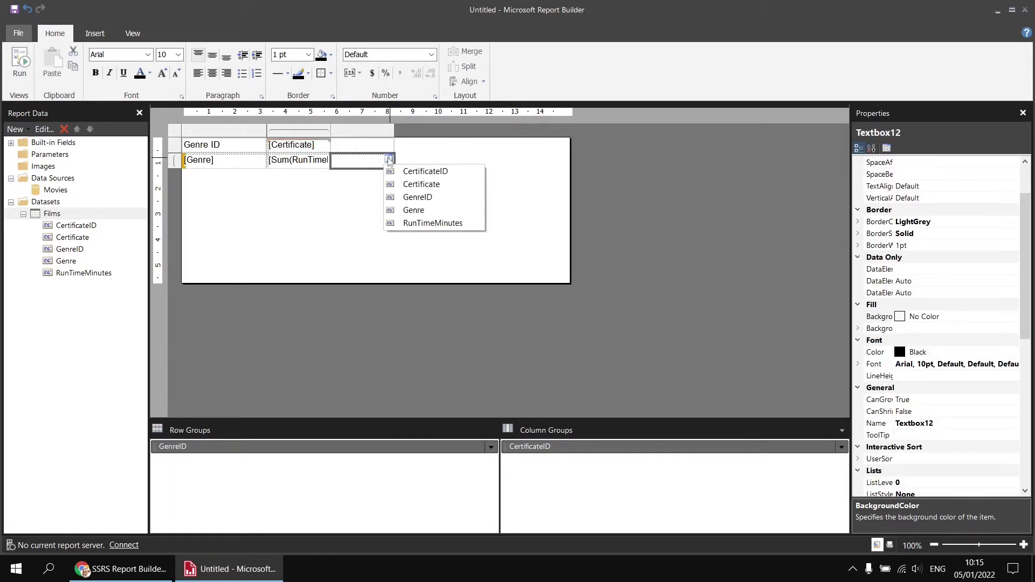
{"action": "left_click", "coordinate": [424, 223]}
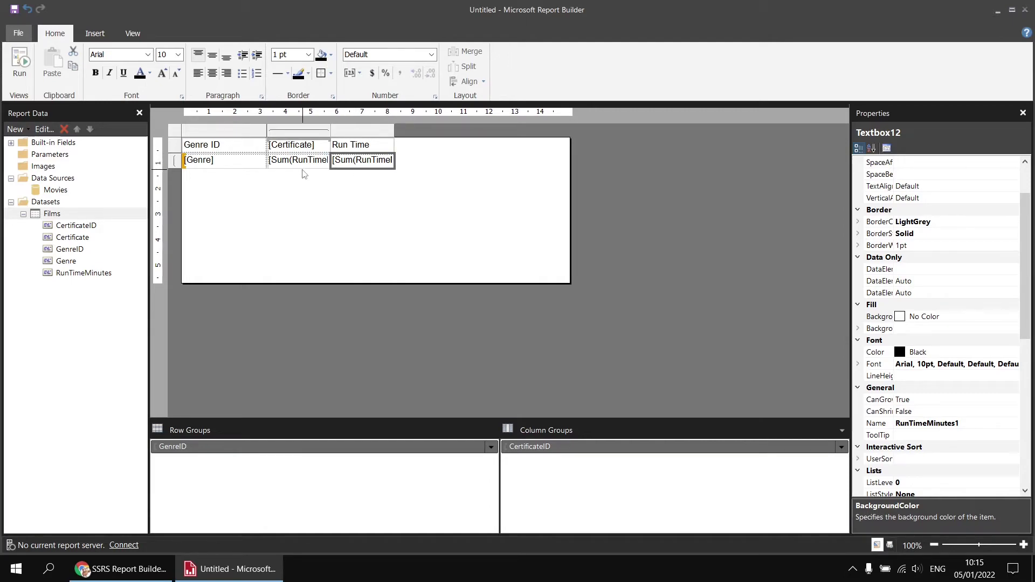
{"action": "left_click", "coordinate": [20, 63]}
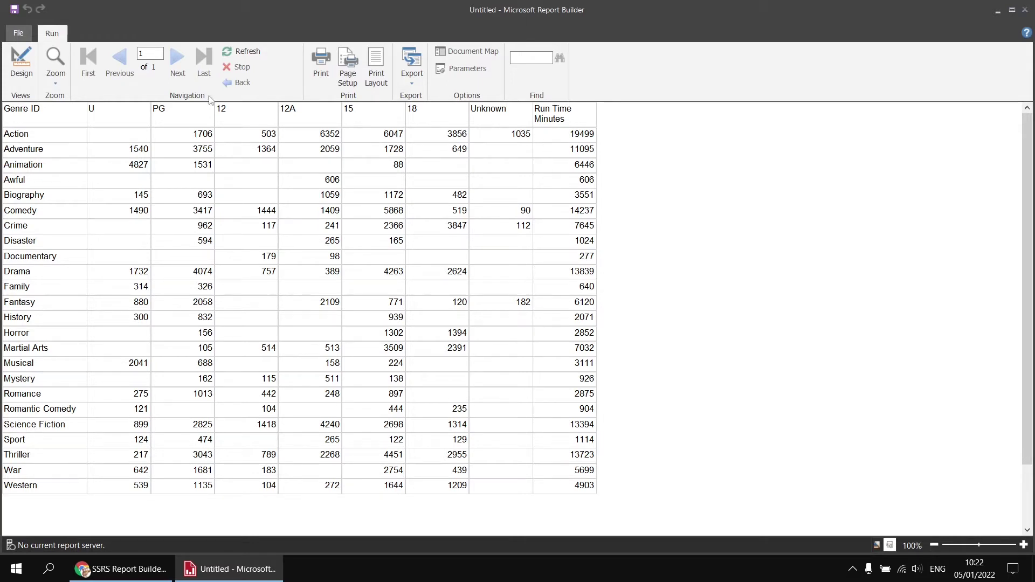
Edit the new column's RunTimeMinutes expression in the report design, starting an IIf function on its own line inside Sum
{"action": "left_click", "coordinate": [27, 66]}
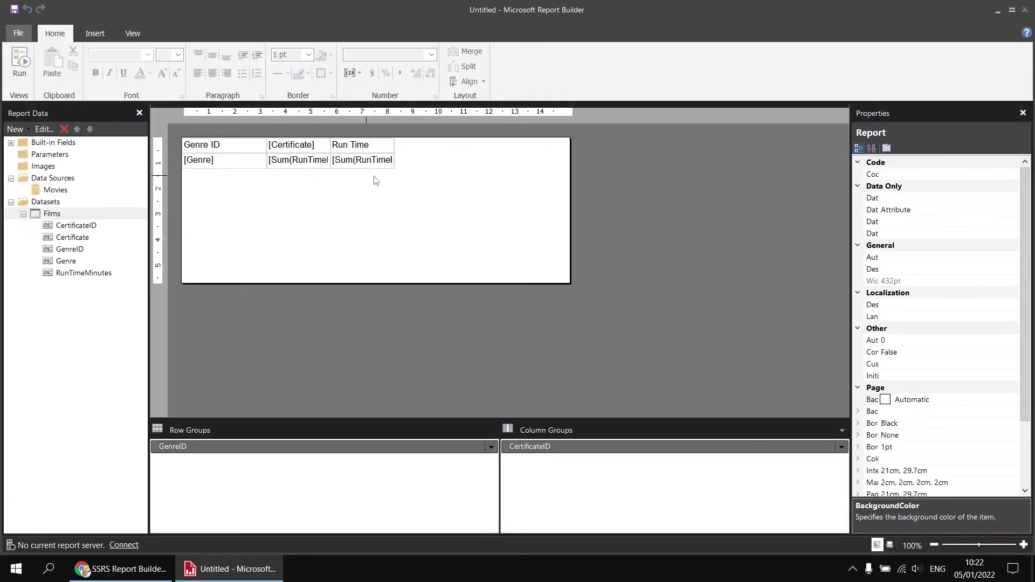
{"action": "right_click", "coordinate": [363, 169]}
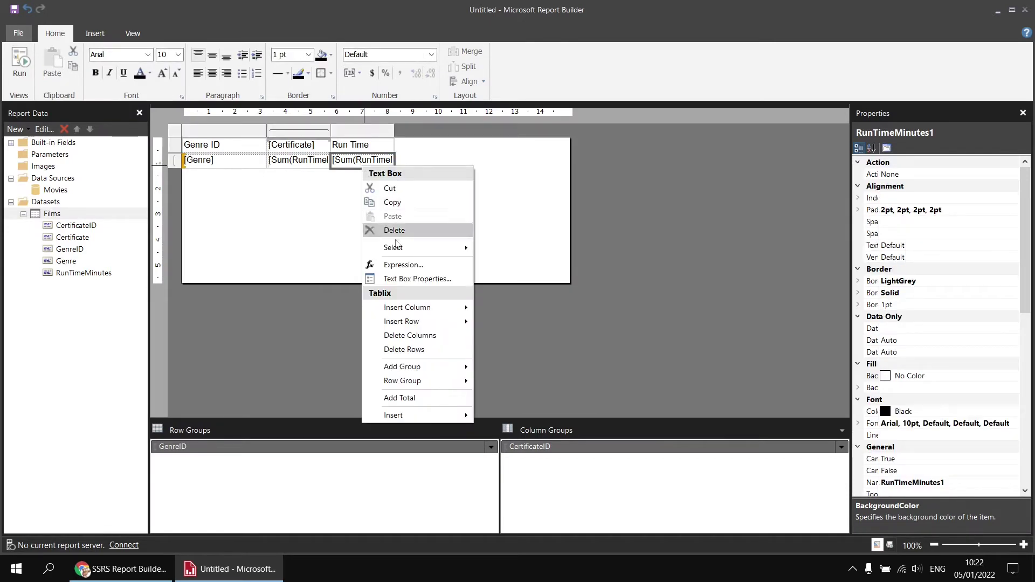
{"action": "left_click", "coordinate": [409, 265]}
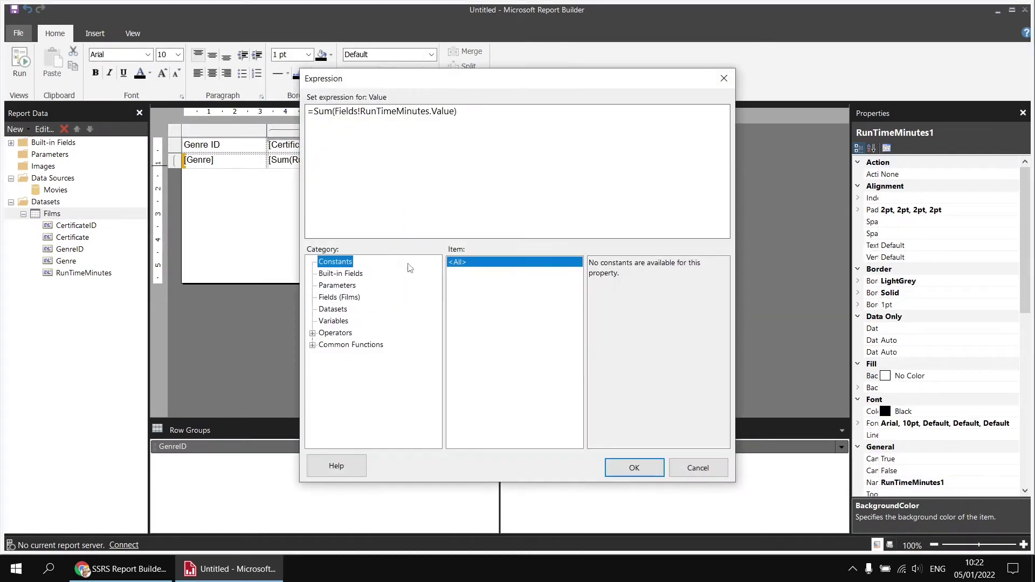
{"action": "left_click", "coordinate": [335, 113]}
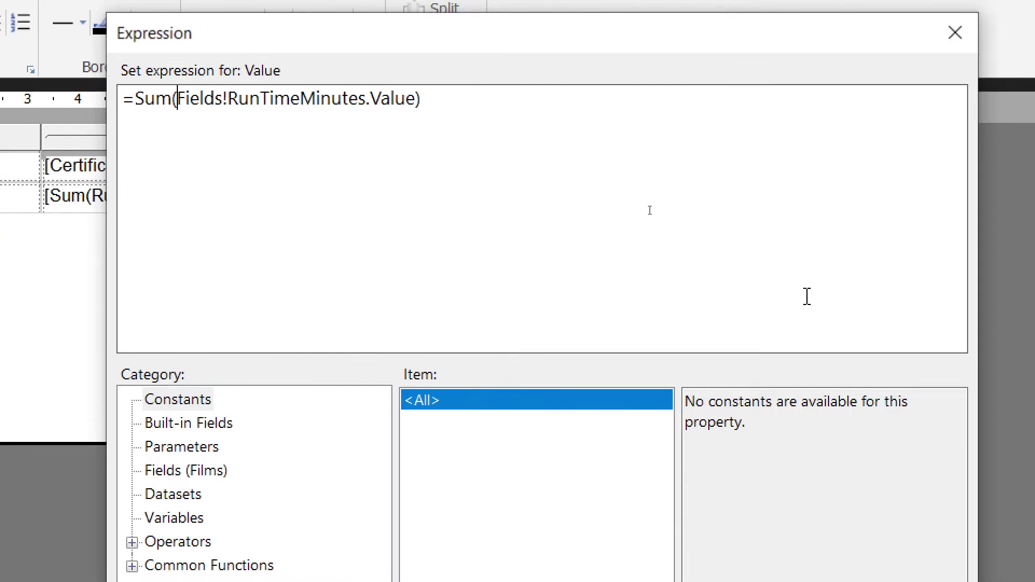
{"action": "key", "text": "Return"}
{"action": "key", "text": "Return"}
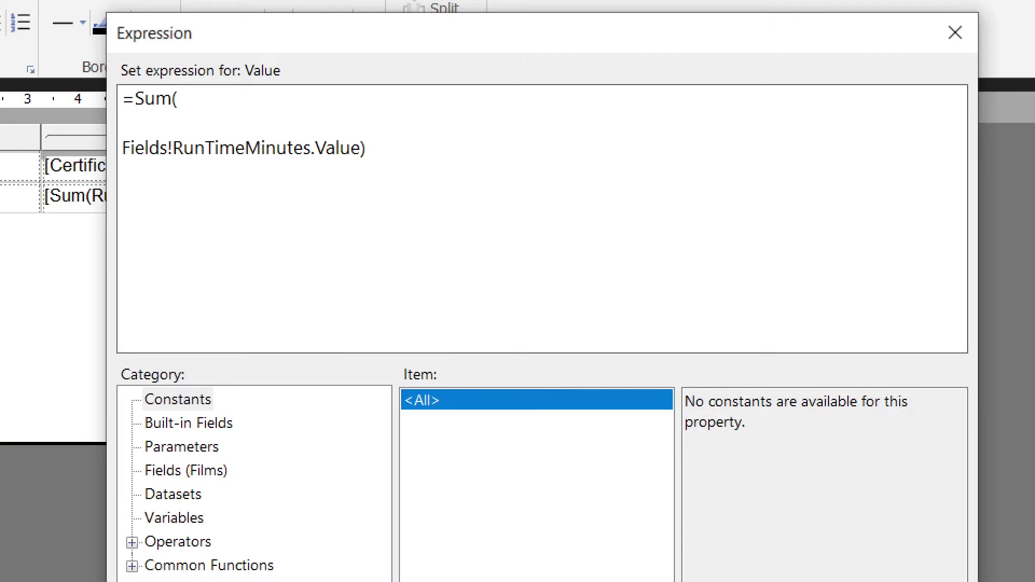
{"action": "key", "text": "Up"}
{"action": "type", "text": "IIf("}
{"action": "key", "text": "Return"}
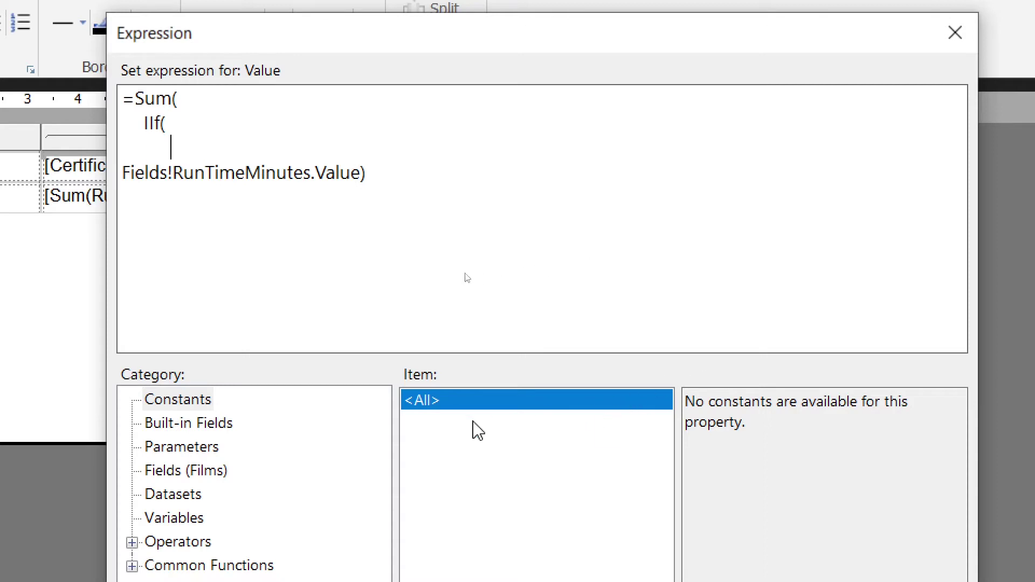
Set the IIf condition to Fields!Certificate.Value = "PG" followed by a comma
{"action": "left_click", "coordinate": [224, 477]}
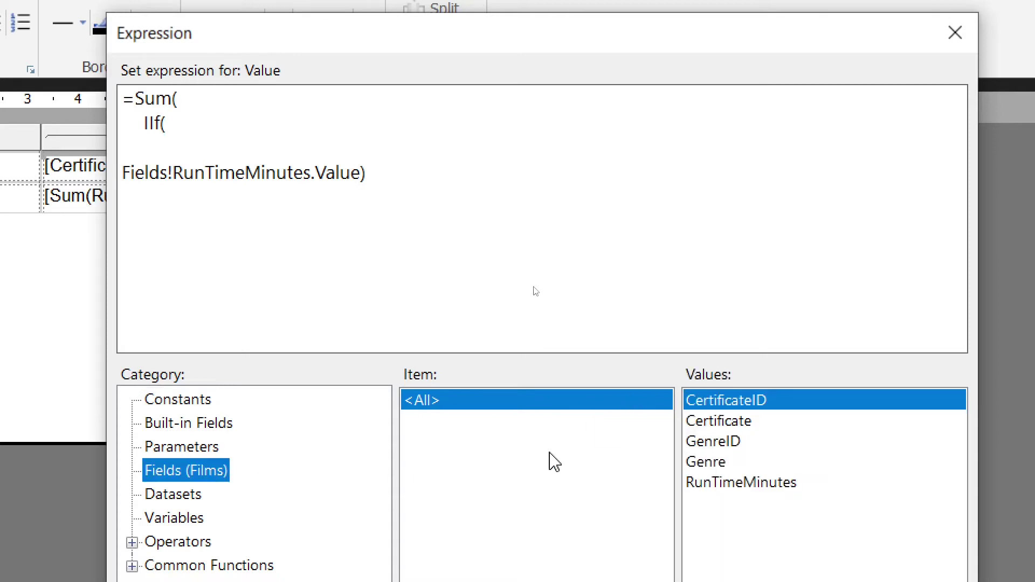
{"action": "double_click", "coordinate": [735, 431]}
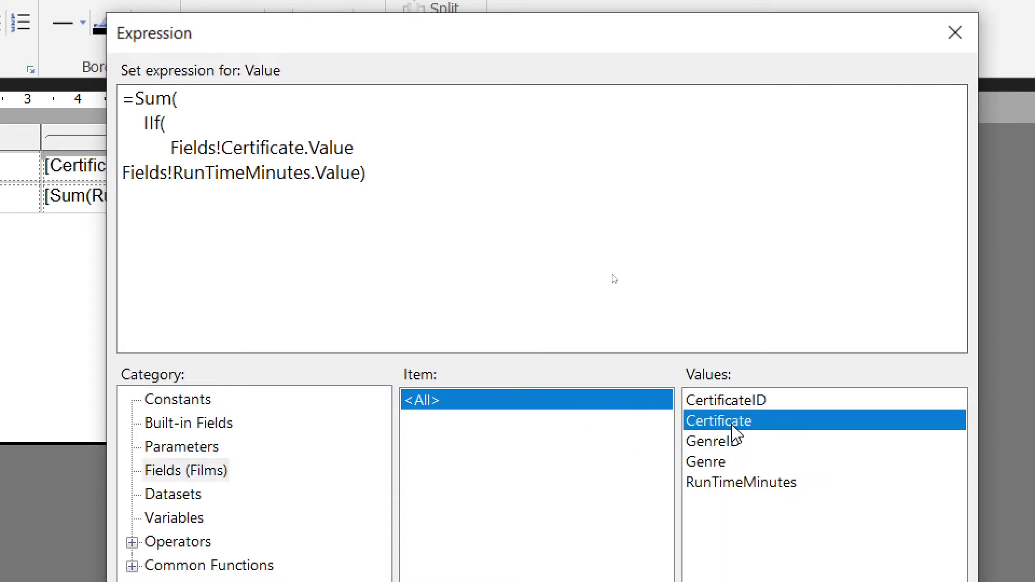
{"action": "type", "text": "= \"PG\","}
{"action": "key", "text": "ctrl+Left"}
{"action": "key", "text": "ctrl+Left"}
{"action": "key", "text": "ctrl+Left"}
{"action": "key", "text": "ctrl+Left"}
{"action": "key", "text": "ctrl+Left"}
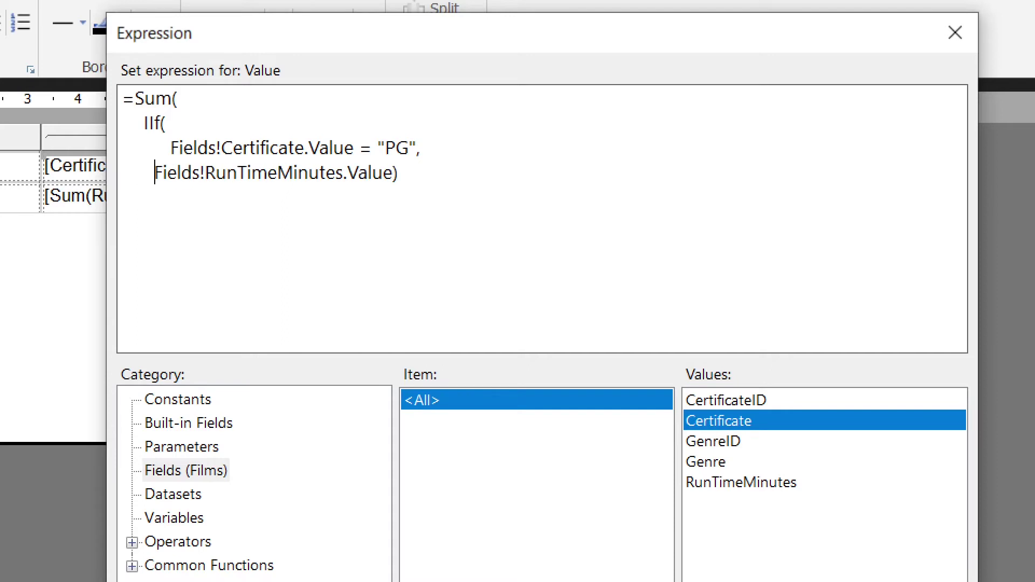
Align Fields!RunTimeMinutes.Value beneath the condition as the true result, and add Nothing as the false result on a new line
{"action": "key", "text": "Right"}
{"action": "key", "text": "Right"}
{"action": "key", "text": "Right"}
{"action": "key", "text": "Right"}
{"action": "key", "text": "Right"}
{"action": "key", "text": "Right"}
{"action": "key", "text": "Right"}
{"action": "key", "text": "Right"}
{"action": "key", "text": "Right"}
{"action": "key", "text": "Right"}
{"action": "key", "text": "Right"}
{"action": "key", "text": "Right"}
{"action": "key", "text": "Right"}
{"action": "key", "text": "Right"}
{"action": "key", "text": "Right"}
{"action": "key", "text": "Right"}
{"action": "key", "text": "Right"}
{"action": "key", "text": "Right"}
{"action": "key", "text": "Right"}
{"action": "key", "text": "Right"}
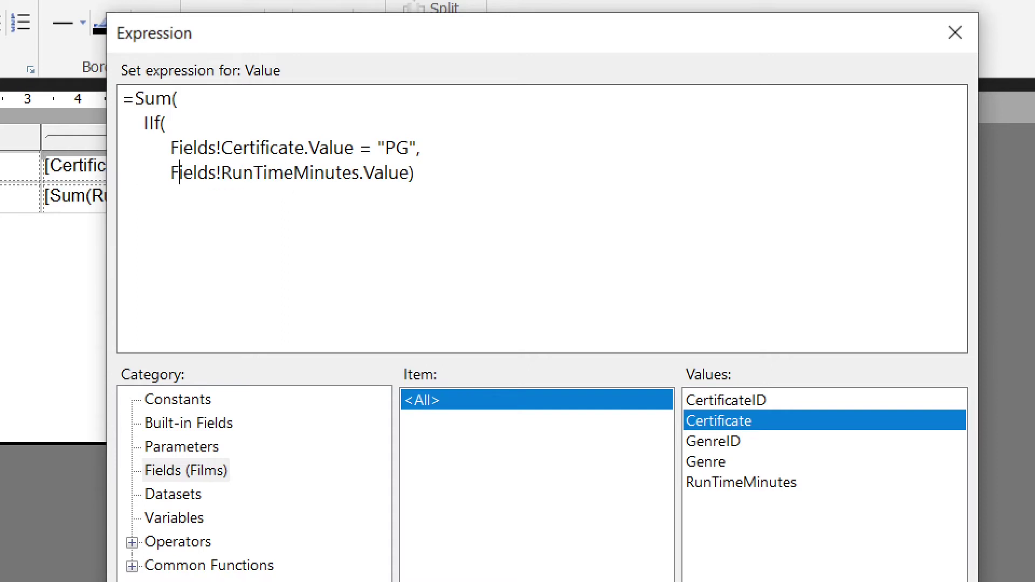
{"action": "key", "text": "Right"}
{"action": "type", "text": ","}
{"action": "key", "text": "Return"}
{"action": "type", "text": "0"}
{"action": "key", "text": "BackSpace"}
{"action": "type", "text": "Nothing"}
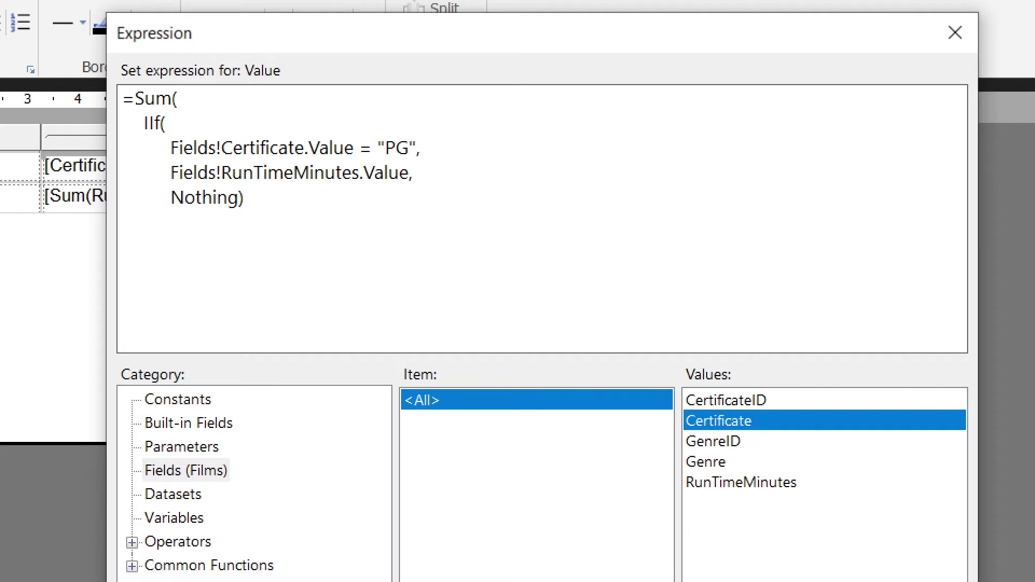
Close the IIf and Sum functions with brackets on separate lines, accept the expression and run the report
{"action": "key", "text": "Return"}
{"action": "key", "text": "End"}
{"action": "key", "text": "Return"}
{"action": "type", "text": ")"}
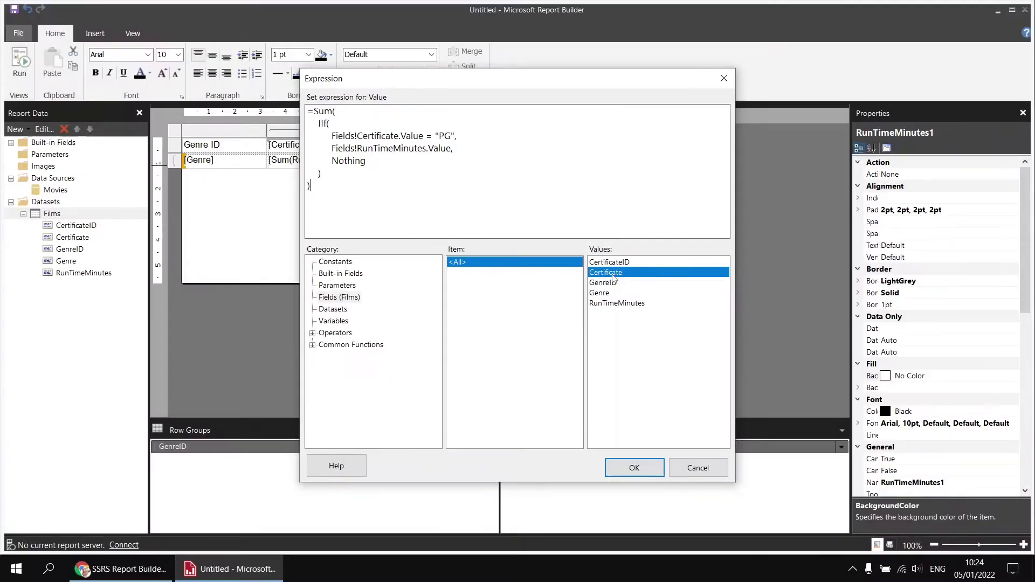
{"action": "left_click", "coordinate": [634, 467]}
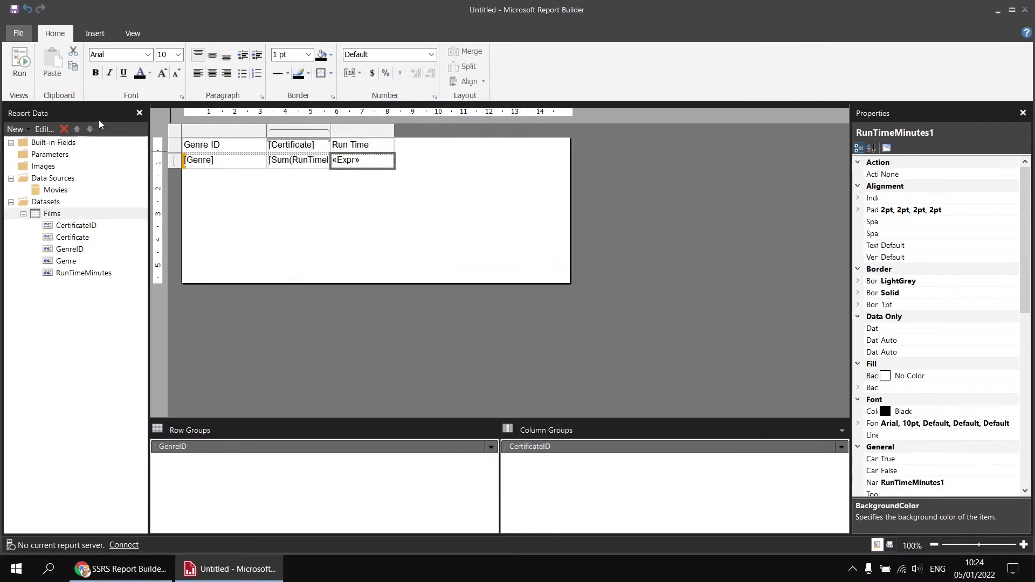
{"action": "left_click", "coordinate": [19, 59]}
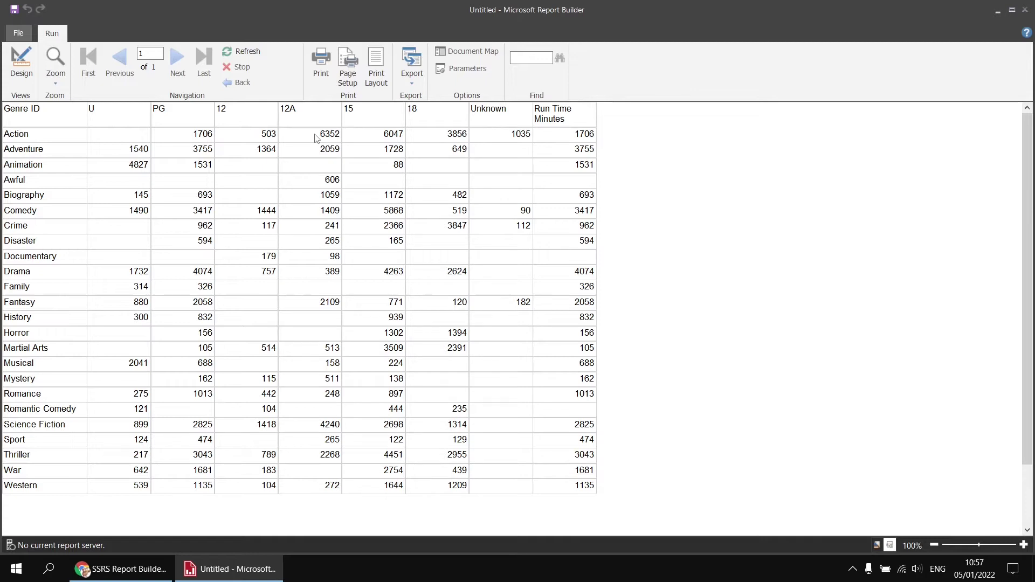
In the design's Run Time Minutes expression, copy the Sum block, add a minus sign after it, and paste the copy on a new line
{"action": "left_click", "coordinate": [25, 60]}
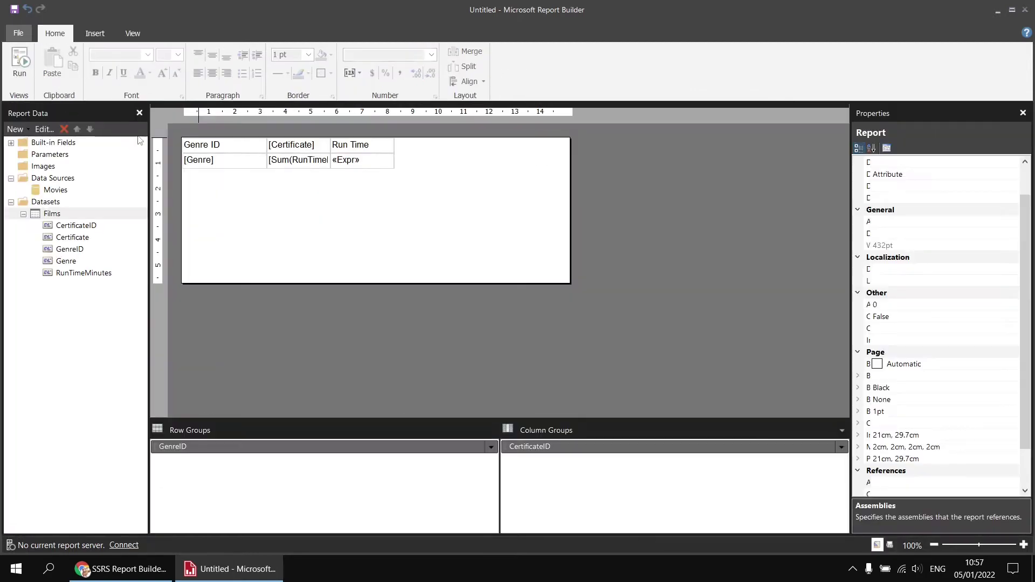
{"action": "right_click", "coordinate": [366, 167]}
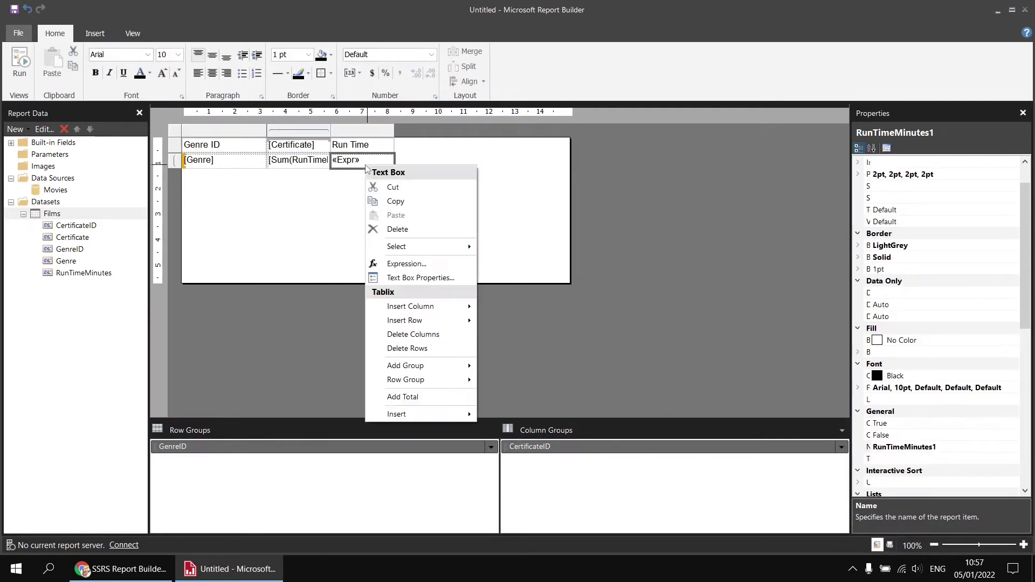
{"action": "left_click", "coordinate": [413, 265]}
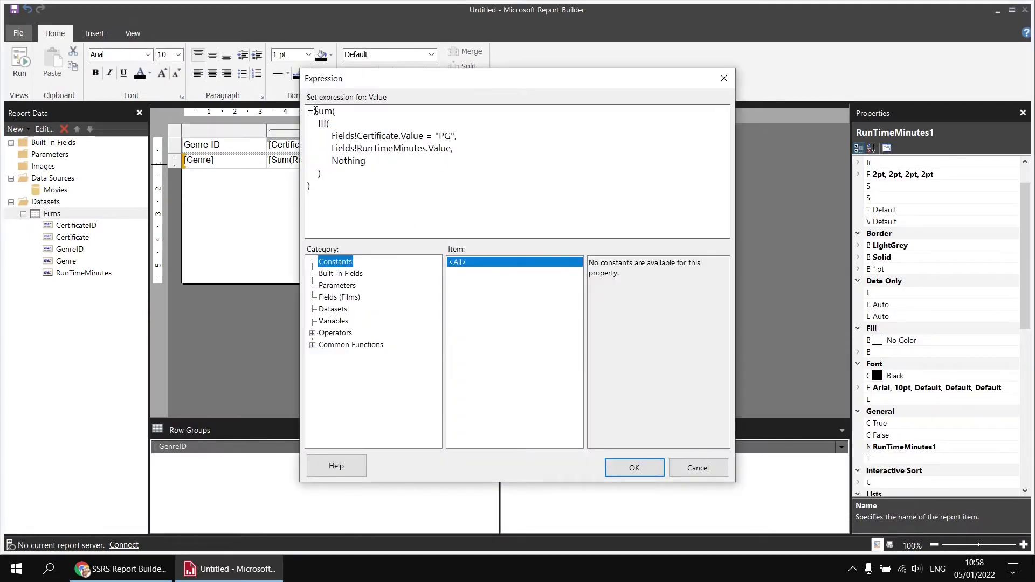
{"action": "left_click", "coordinate": [315, 111]}
{"action": "left_click_drag", "start_coordinate": [315, 111], "coordinate": [315, 185]}
{"action": "key", "text": "ctrl+c"}
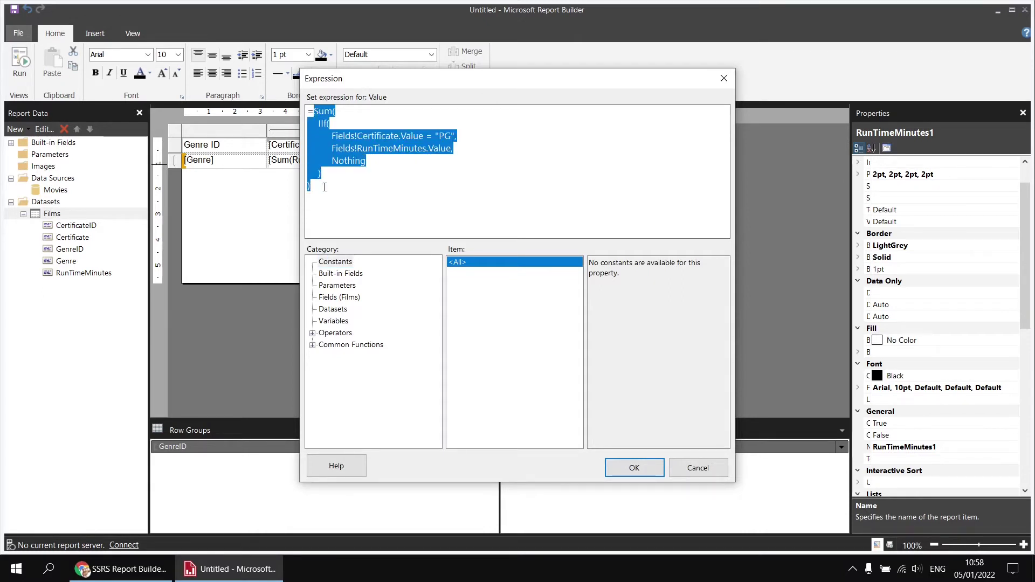
{"action": "left_click", "coordinate": [325, 187]}
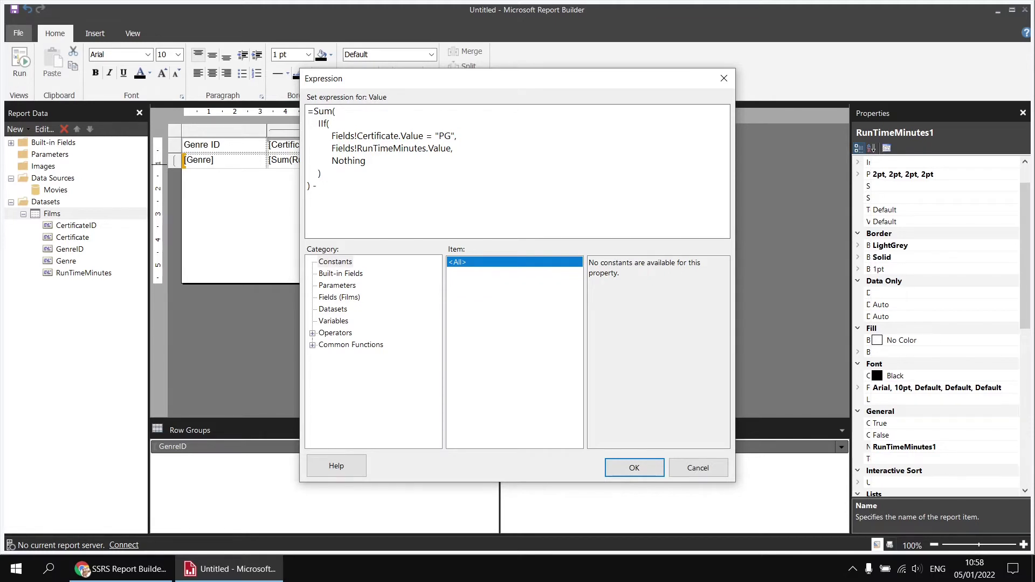
{"action": "key", "text": "Return"}
{"action": "key", "text": "ctrl+v"}
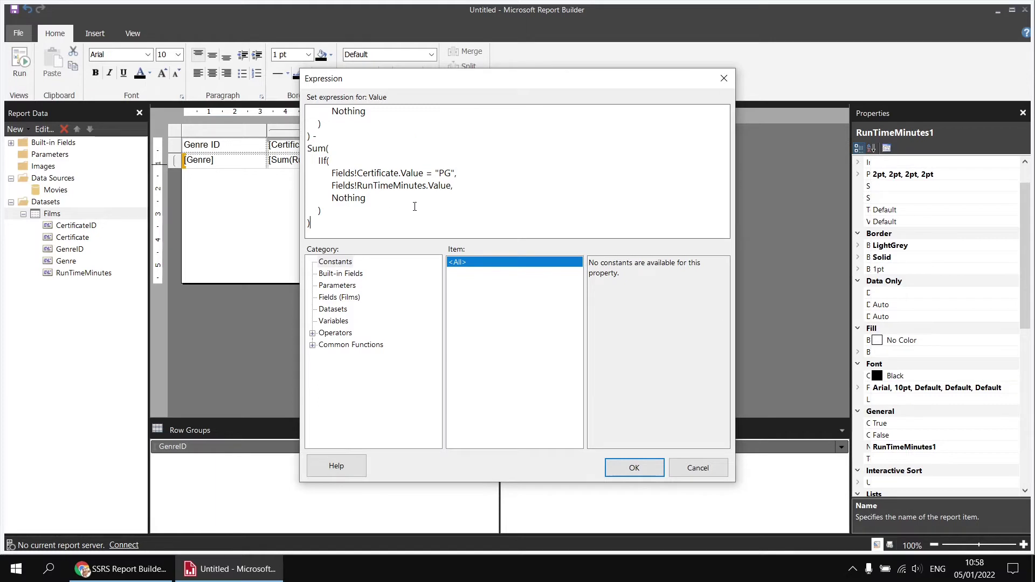
Change the certificate in the second Sum block to "12A", accept the expression and run the report
{"action": "left_click_drag", "start_coordinate": [439, 173], "coordinate": [451, 173]}
{"action": "type", "text": "12A"}
{"action": "left_click", "coordinate": [634, 467]}
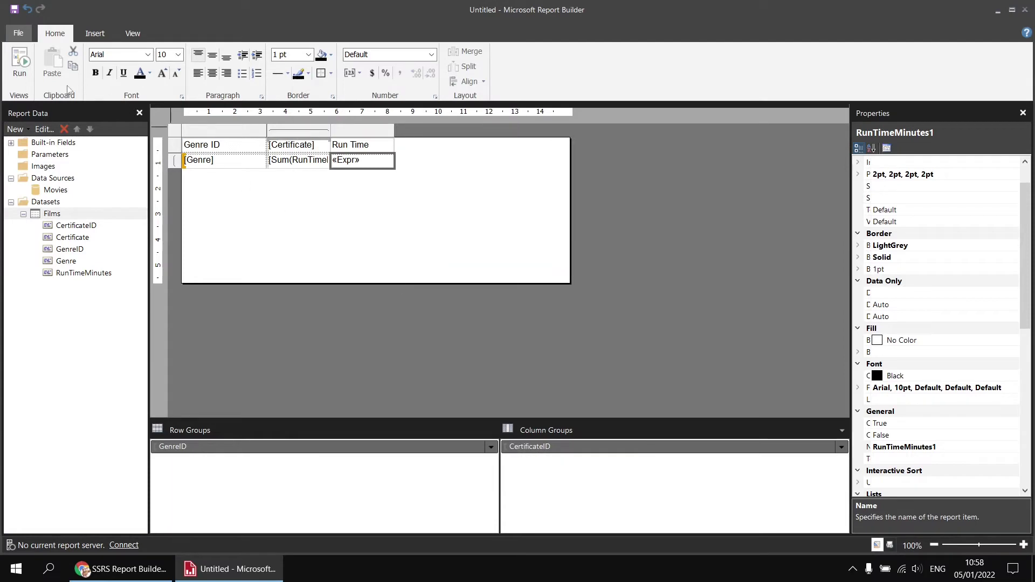
{"action": "left_click", "coordinate": [20, 61]}
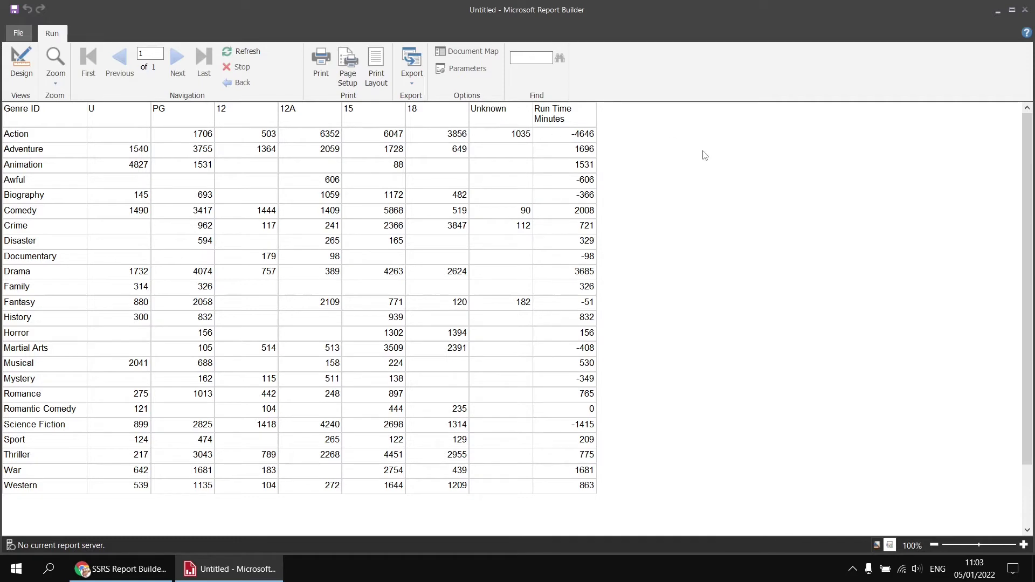
Narrow the matrix's Certificate column to about 2 cm and the Run Time Minutes column to about 1.75 cm in the report design
{"action": "left_click", "coordinate": [33, 72]}
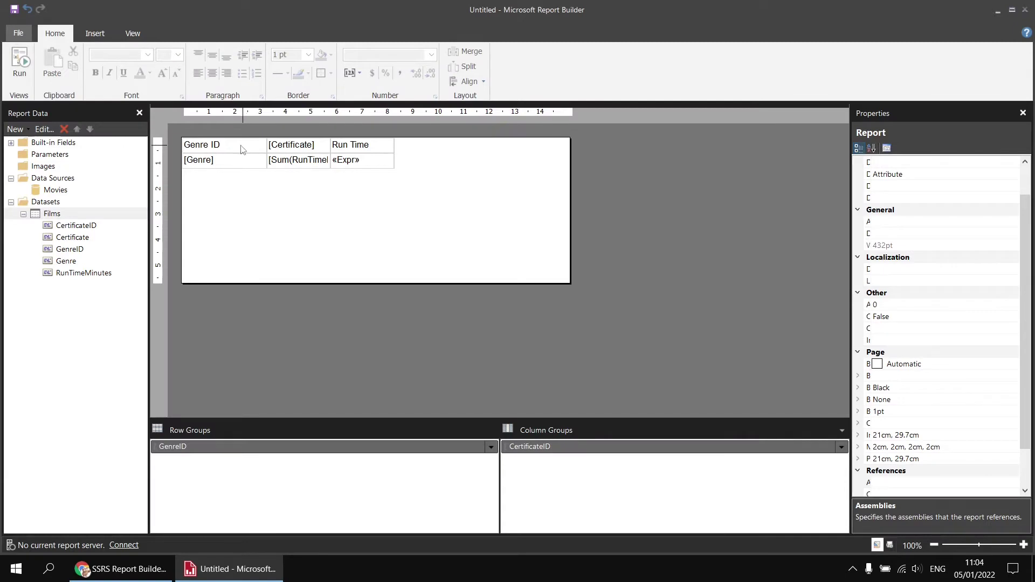
{"action": "left_click", "coordinate": [243, 152]}
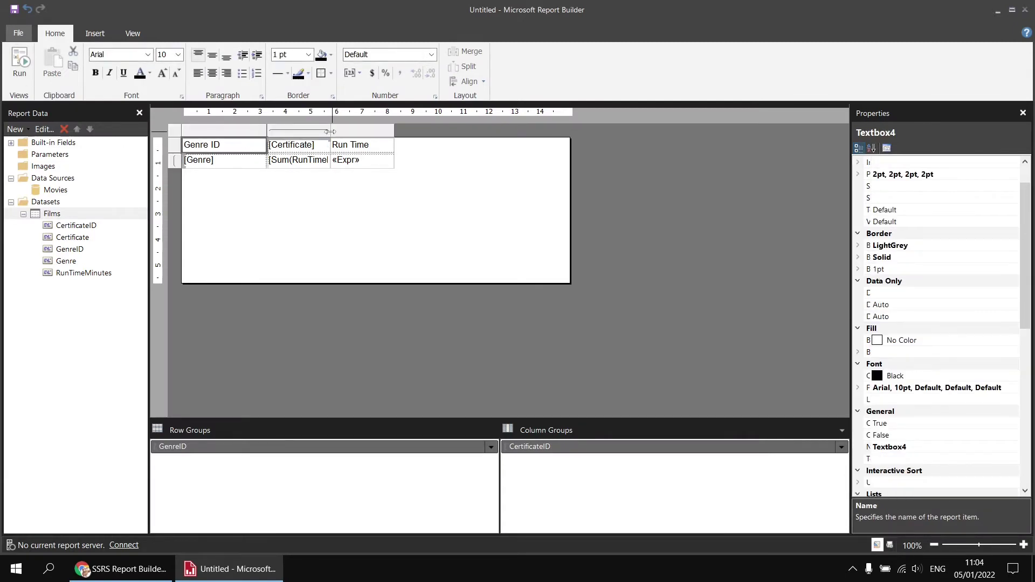
{"action": "left_click_drag", "start_coordinate": [330, 131], "coordinate": [317, 132]}
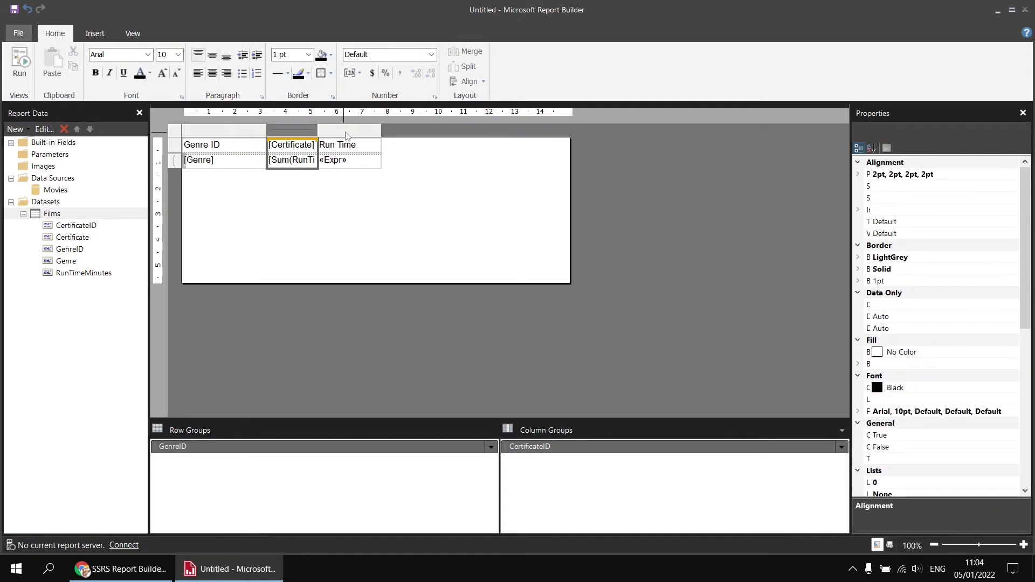
{"action": "left_click_drag", "start_coordinate": [379, 128], "coordinate": [361, 128]}
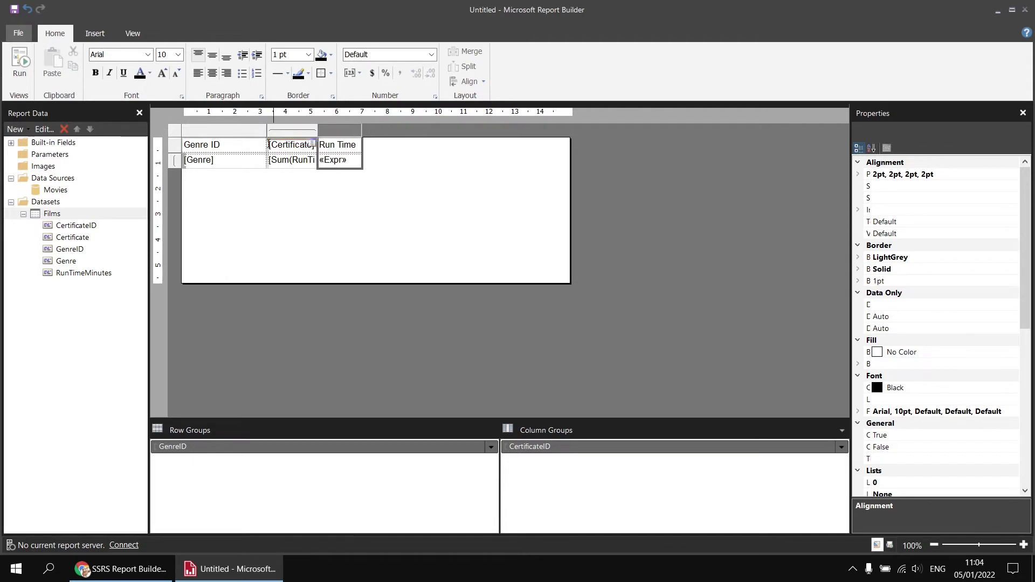
Duplicate the whole matrix, place the copy directly to the right of the original with their upper edges aligned, and run the report
{"action": "left_click", "coordinate": [173, 130]}
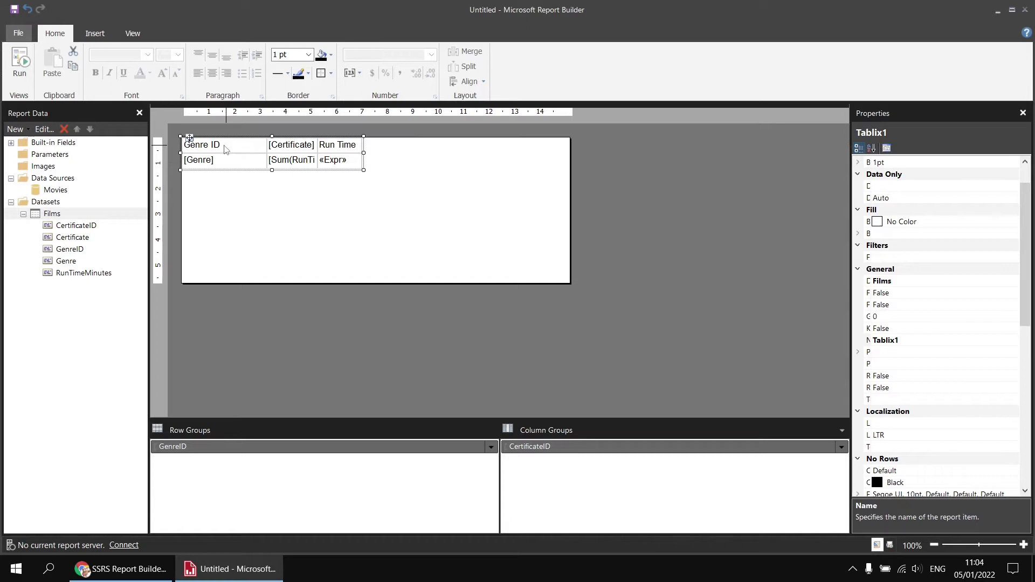
{"action": "key", "text": "ctrl+v"}
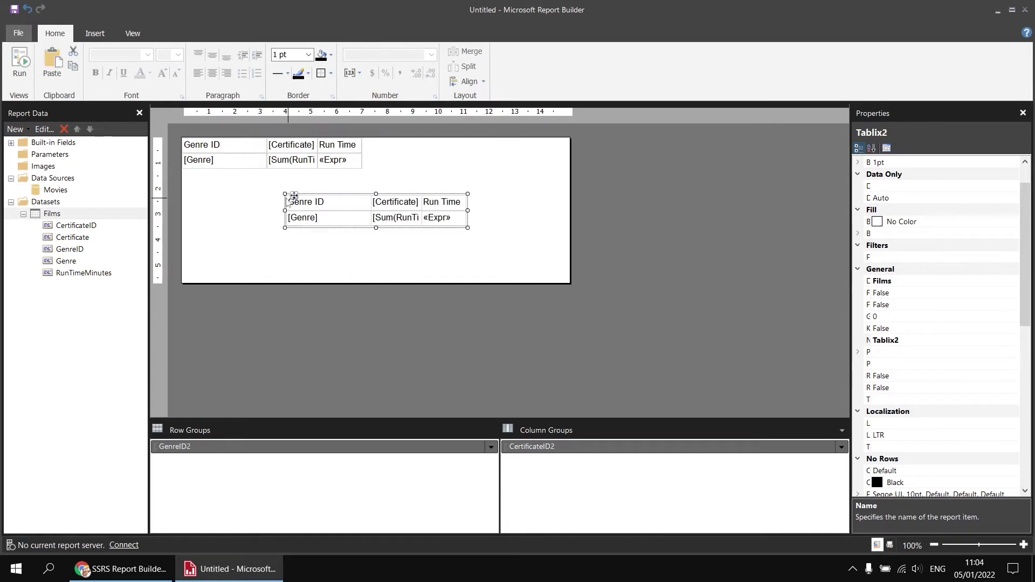
{"action": "left_click_drag", "start_coordinate": [294, 195], "coordinate": [381, 132]}
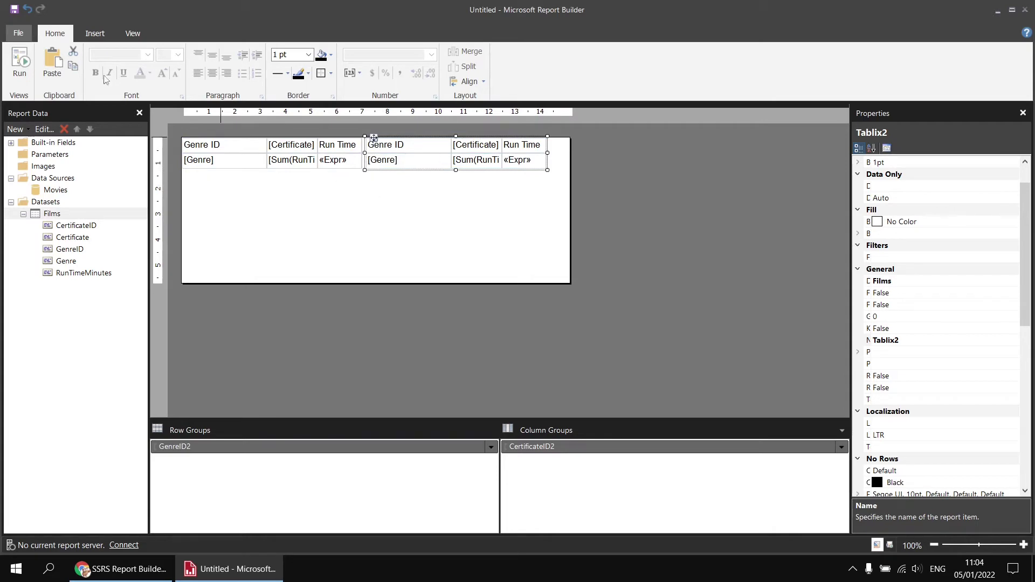
{"action": "left_click", "coordinate": [20, 63]}
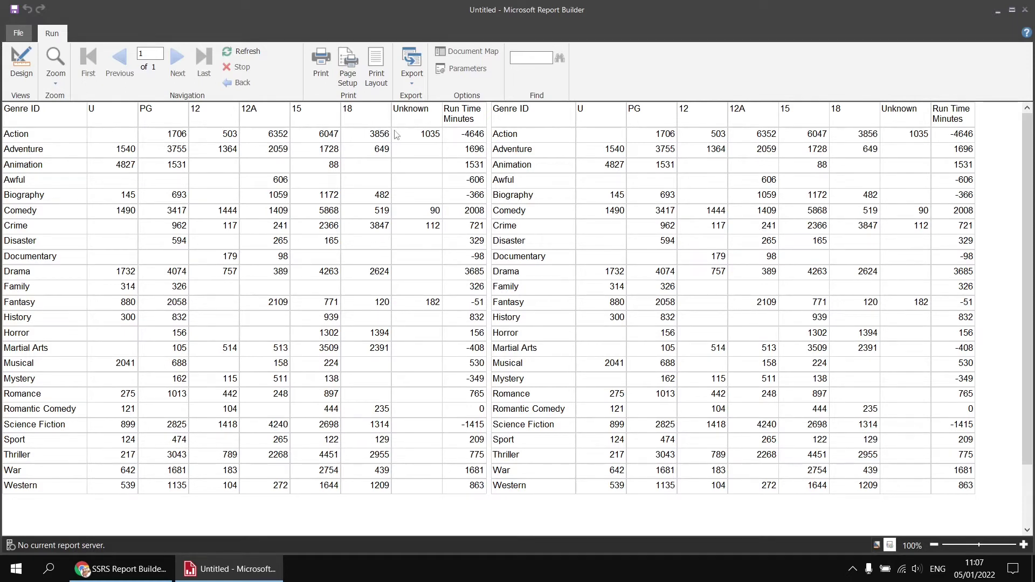
Copy the "PG" Sum block from the first matrix's Run Time Minutes expression and leave that expression without editing it
{"action": "left_click", "coordinate": [22, 68]}
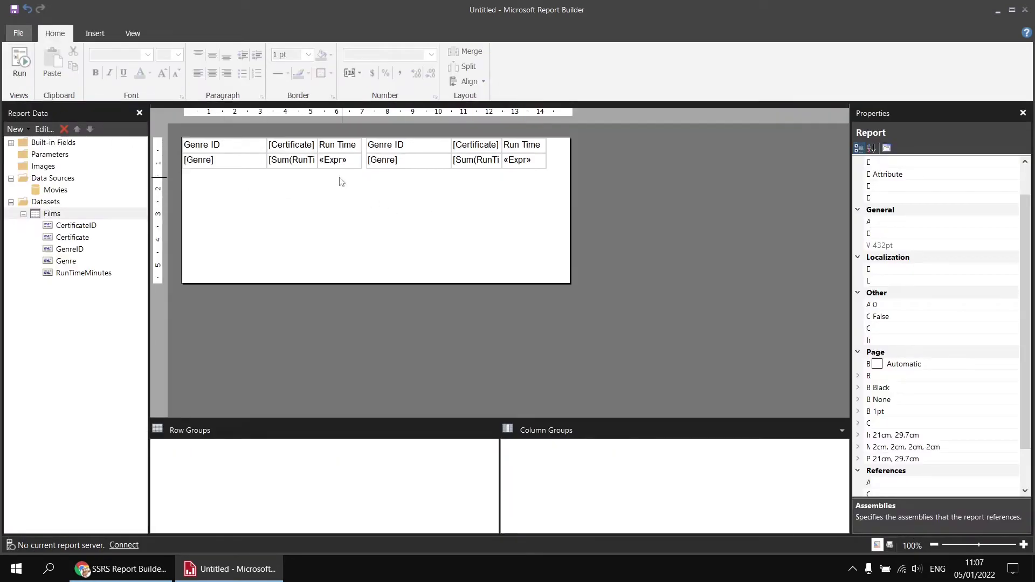
{"action": "mouse_move", "coordinate": [340, 166]}
{"action": "right_click", "coordinate": [341, 169]}
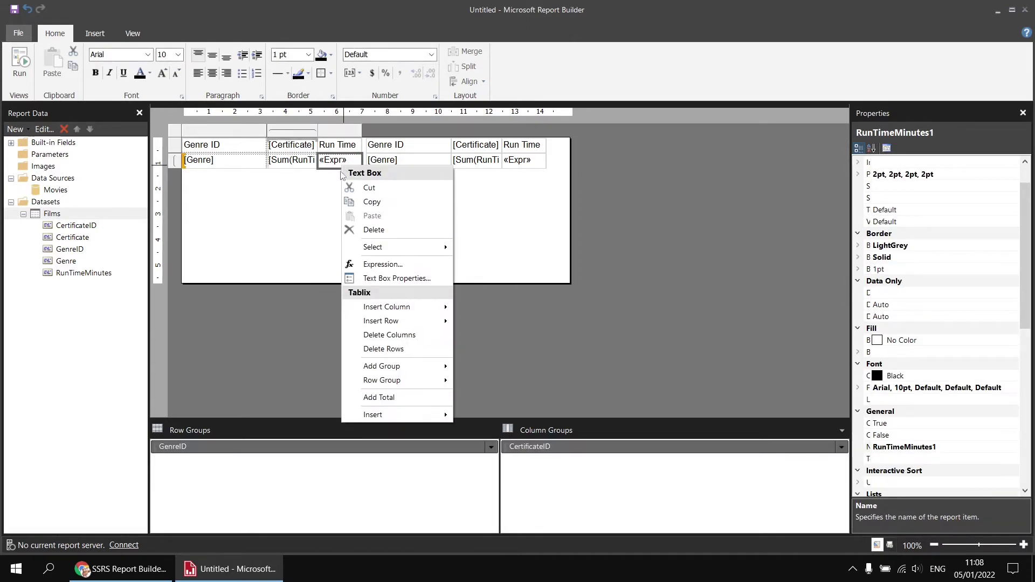
{"action": "left_click", "coordinate": [382, 263]}
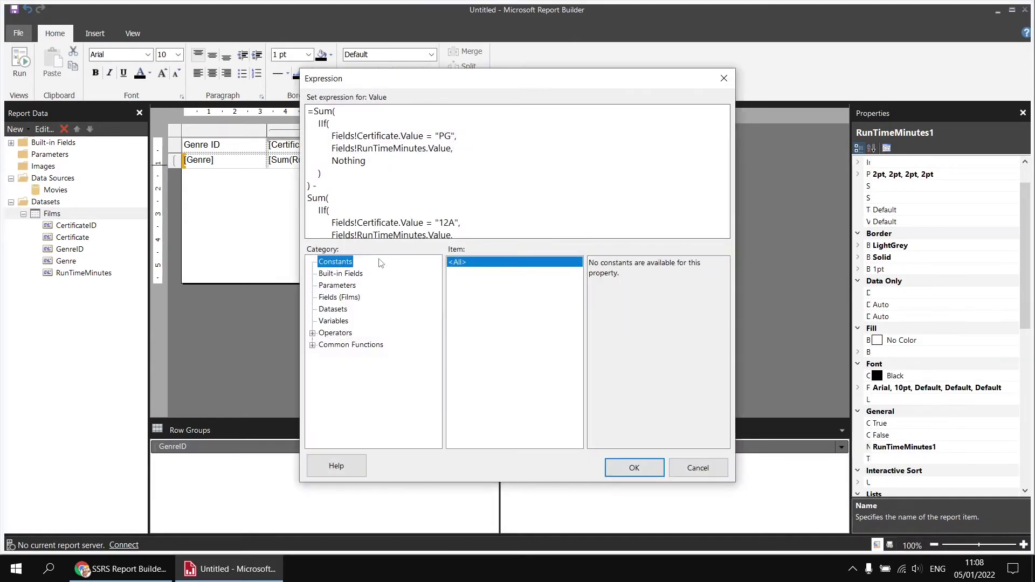
{"action": "left_click", "coordinate": [310, 112]}
{"action": "left_click_drag", "start_coordinate": [310, 113], "coordinate": [310, 185]}
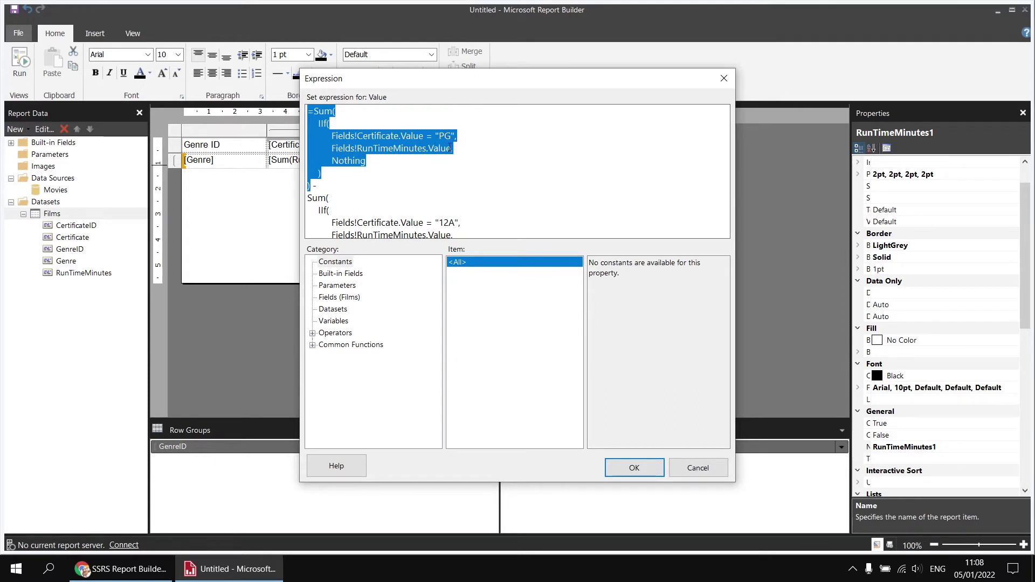
{"action": "left_click", "coordinate": [699, 468]}
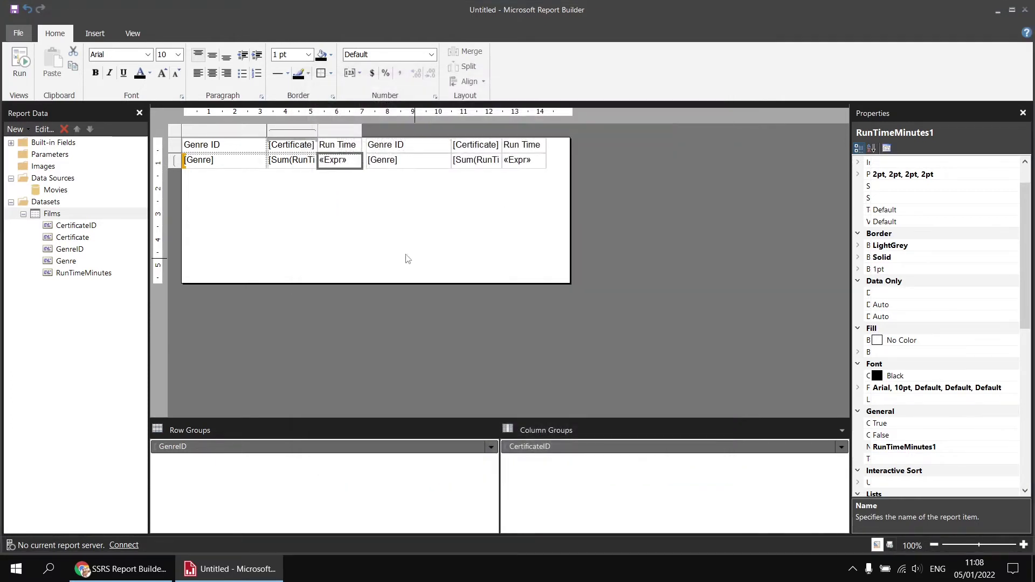
Replace the first matrix's Certificate data cell expression with the copied "PG" Sum block and run the report
{"action": "right_click", "coordinate": [291, 169]}
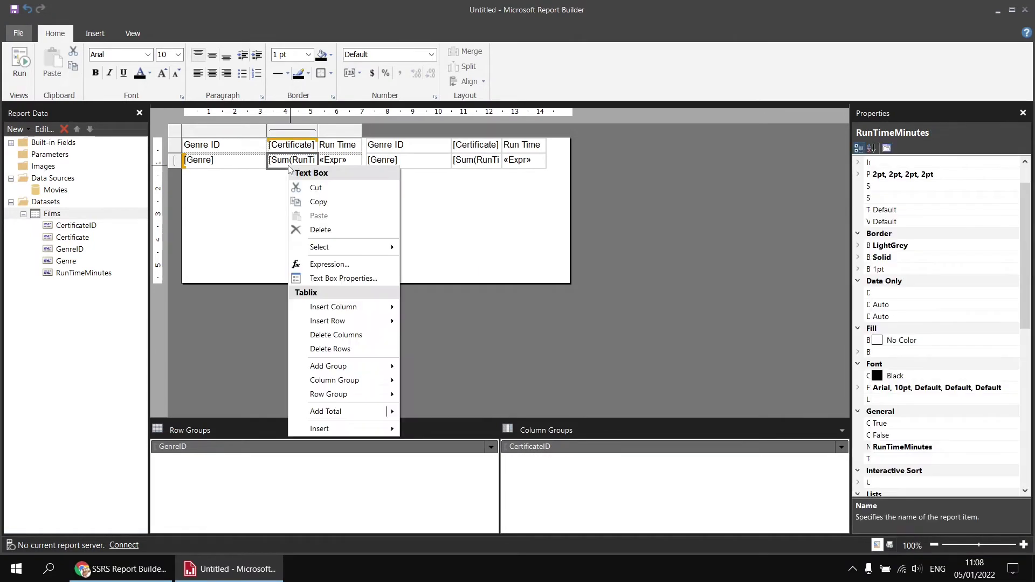
{"action": "left_click", "coordinate": [330, 264]}
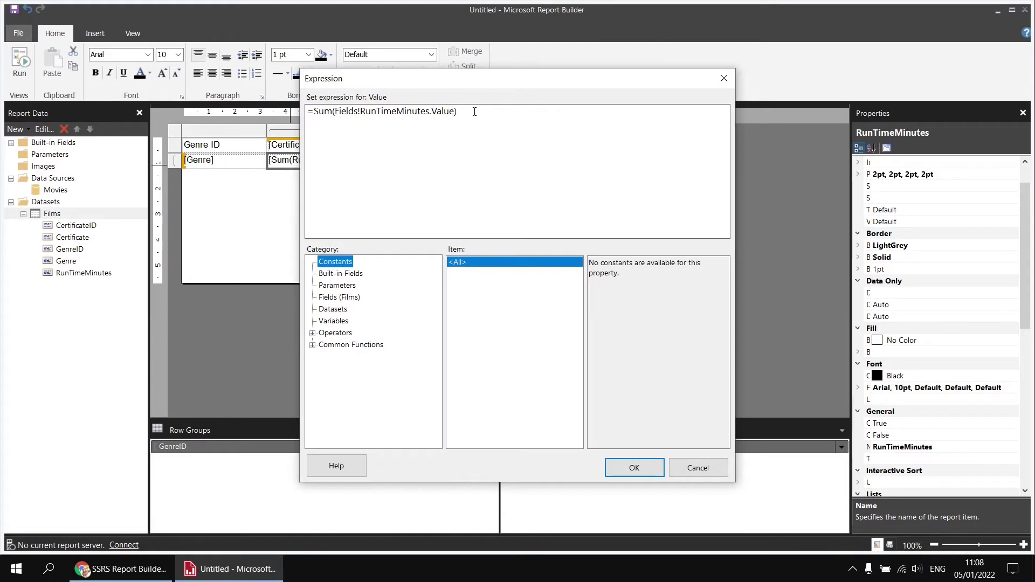
{"action": "left_click_drag", "start_coordinate": [474, 111], "coordinate": [303, 113]}
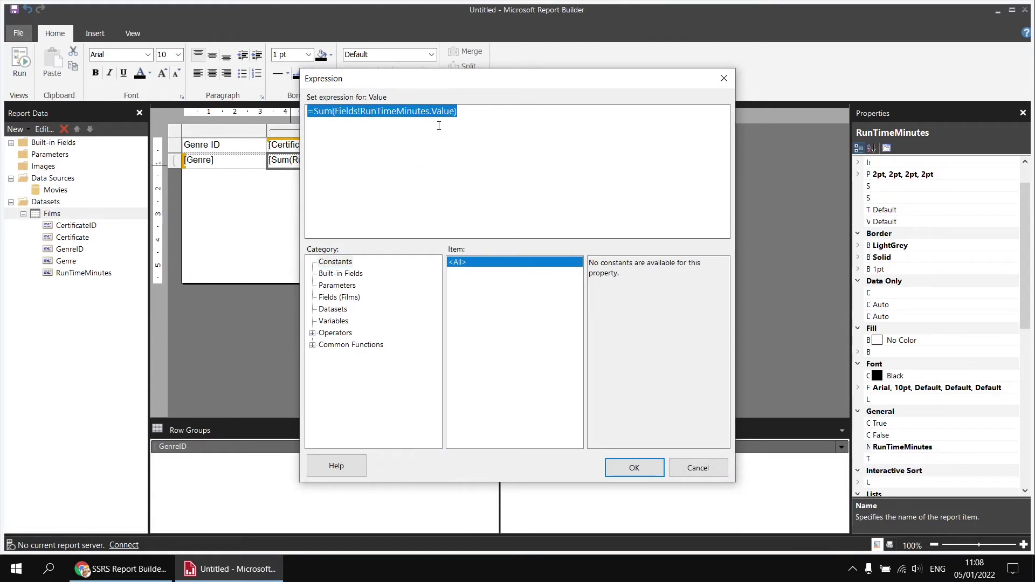
{"action": "type", "text": "=Sum(     IIf(         Fields!Certificate.Value = \"PG\",         Fields!RunTimeMinutes.Value,         Nothing     ) )"}
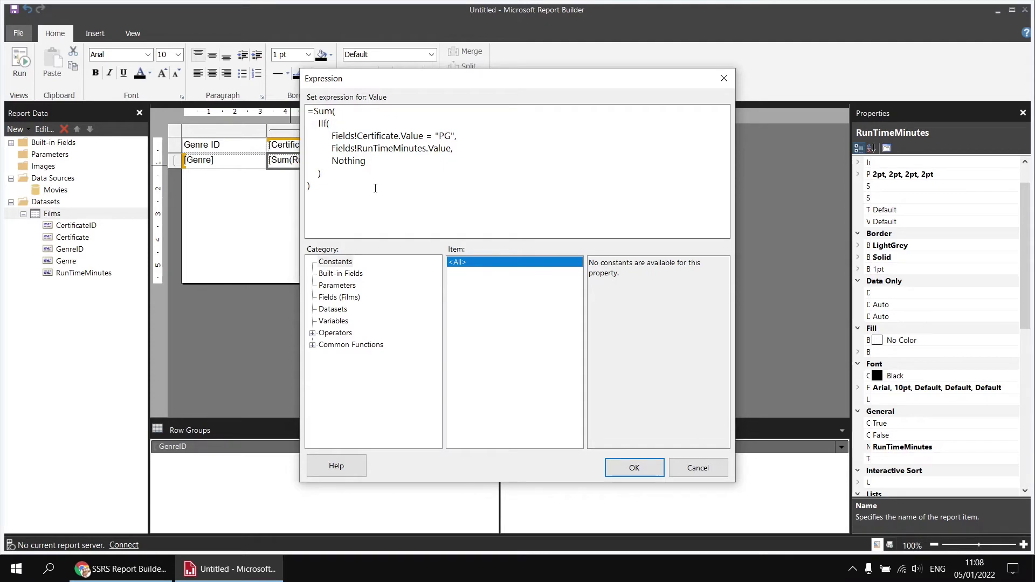
{"action": "left_click", "coordinate": [634, 467]}
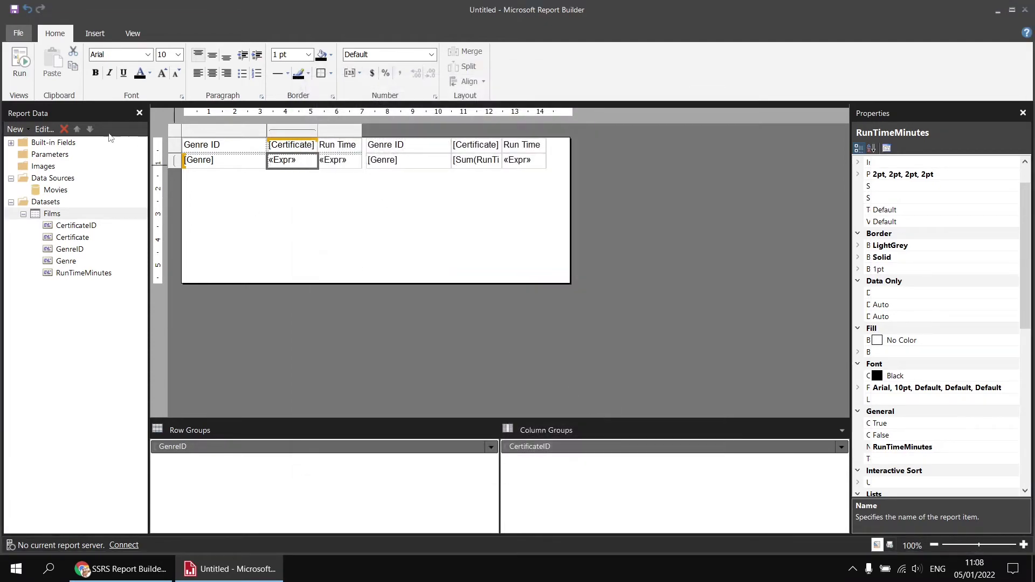
{"action": "left_click", "coordinate": [22, 63]}
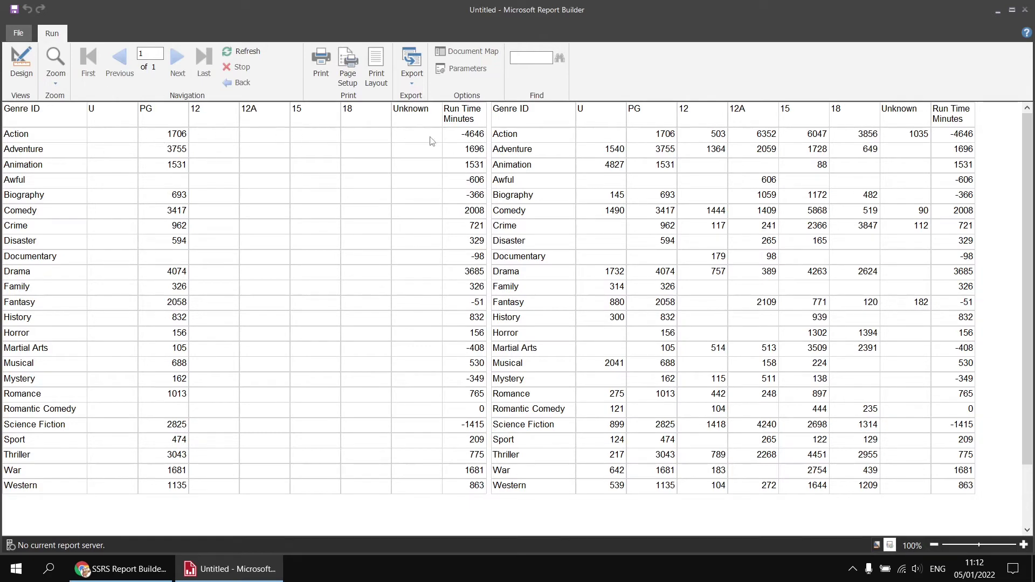
Reset the first matrix's Certificate data cell to the RunTimeMinutes field in the report design
{"action": "left_click", "coordinate": [21, 63]}
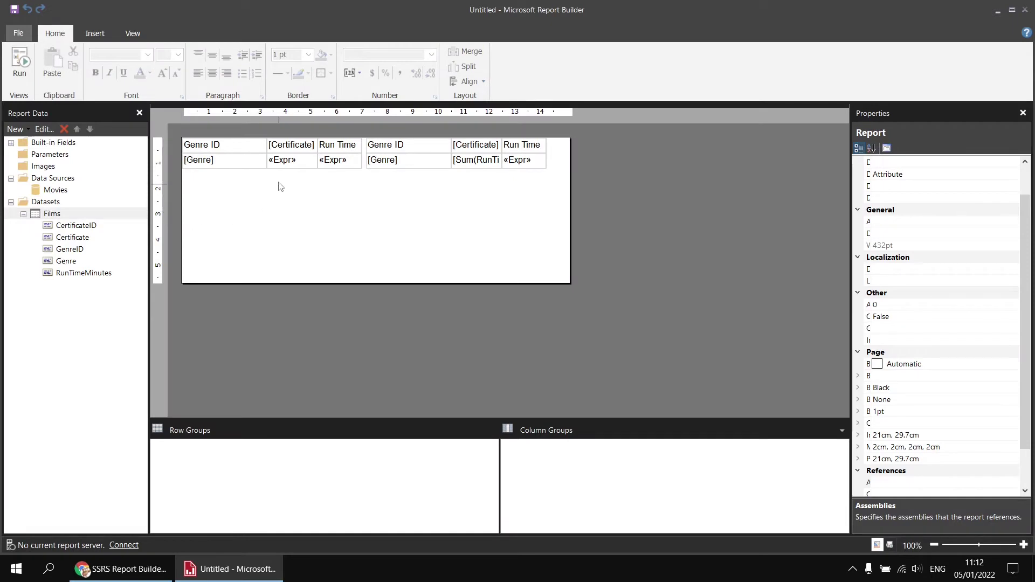
{"action": "left_click", "coordinate": [312, 161]}
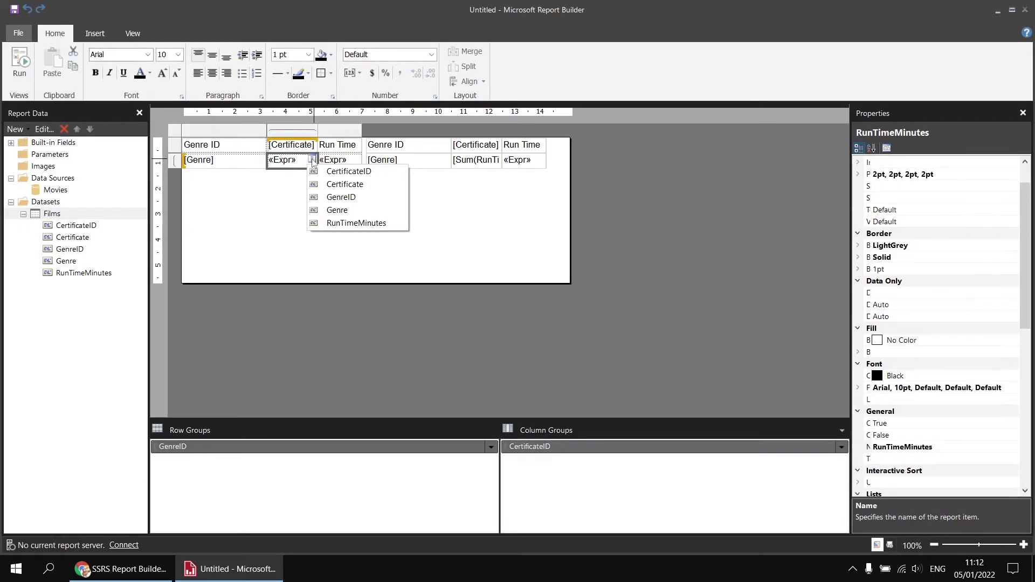
{"action": "left_click", "coordinate": [352, 224]}
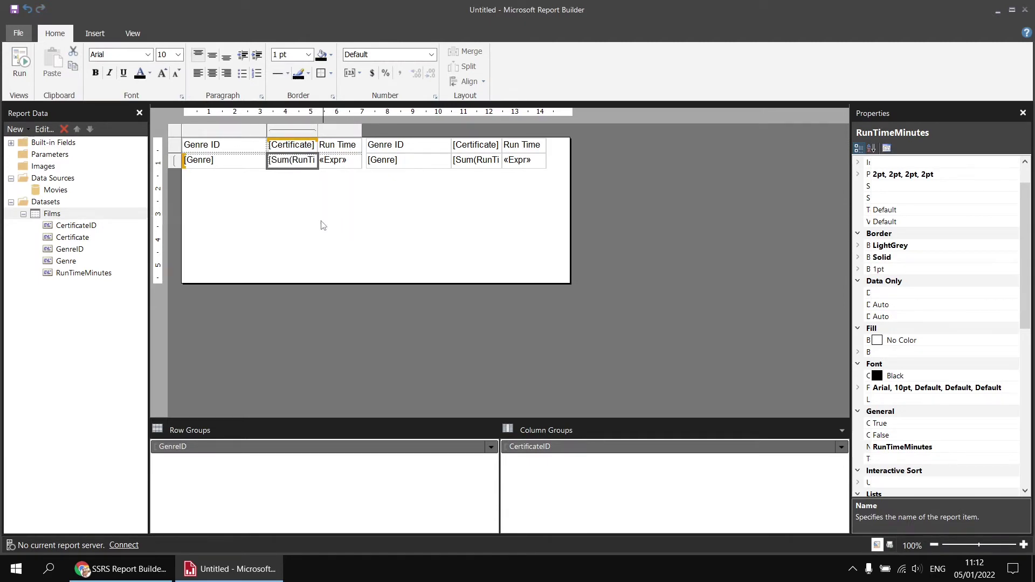
Add the "GenreID" scope to the RunTimeMinutes Sum in the first matrix's Certificate data cell and run the report
{"action": "mouse_move", "coordinate": [296, 170]}
{"action": "right_click", "coordinate": [282, 170]}
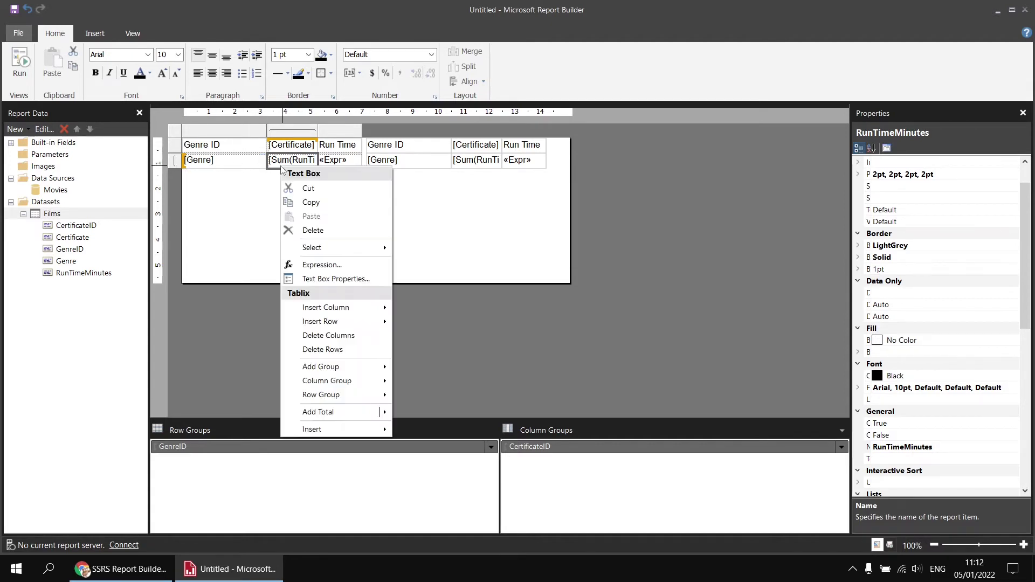
{"action": "left_click", "coordinate": [318, 265]}
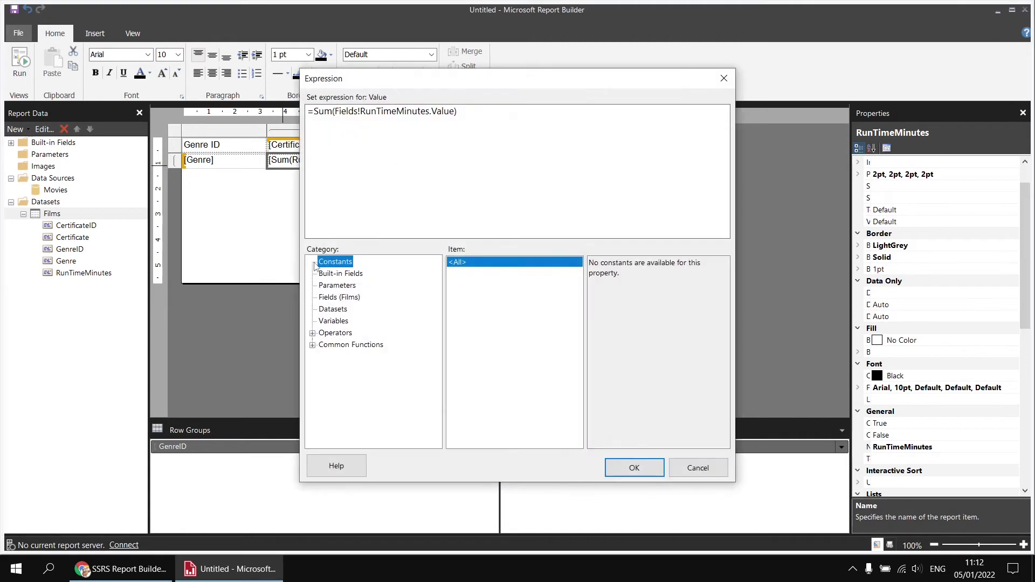
{"action": "left_click", "coordinate": [455, 112]}
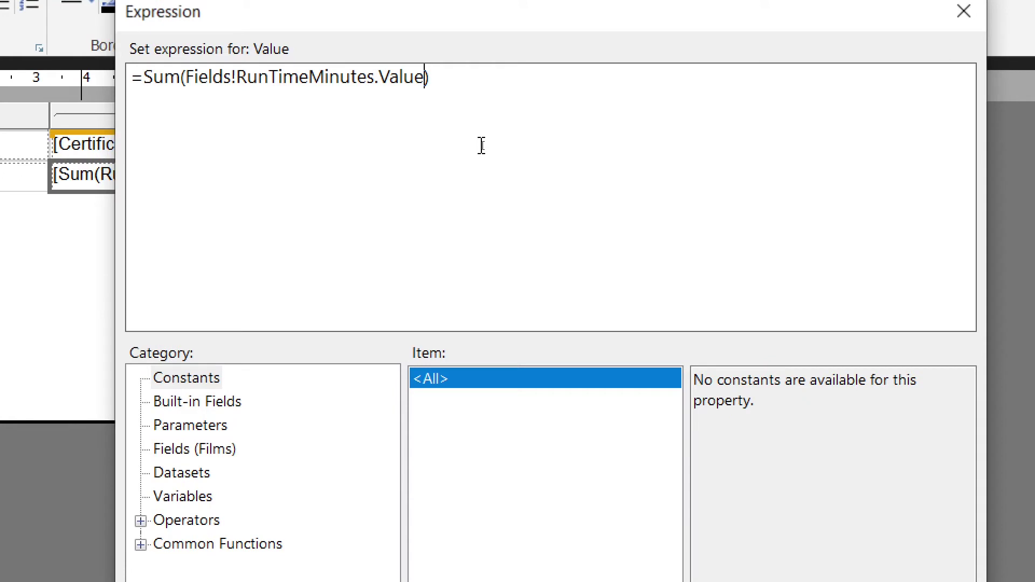
{"action": "type", "text": ", \"Genre"}
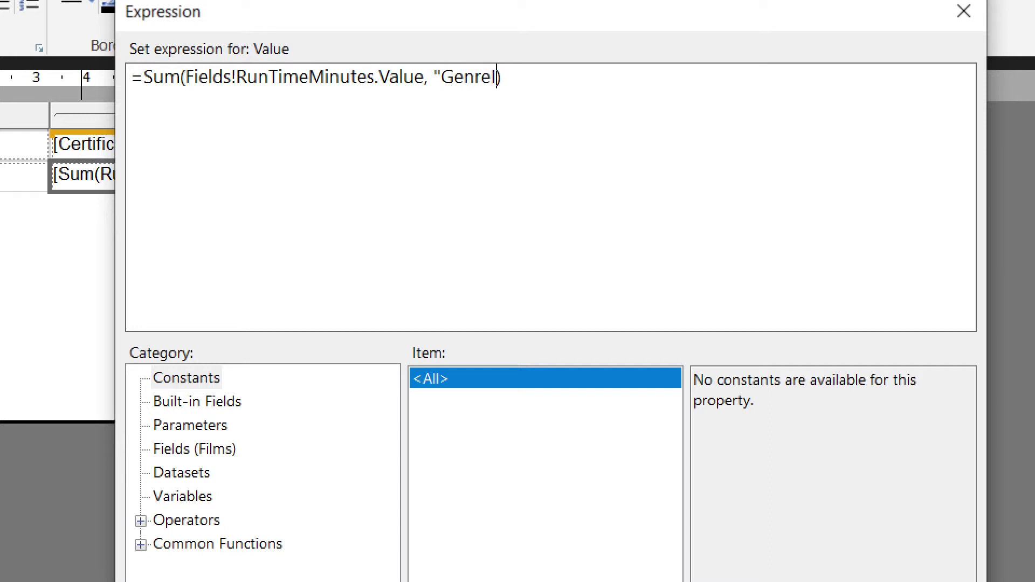
{"action": "type", "text": "ID\""}
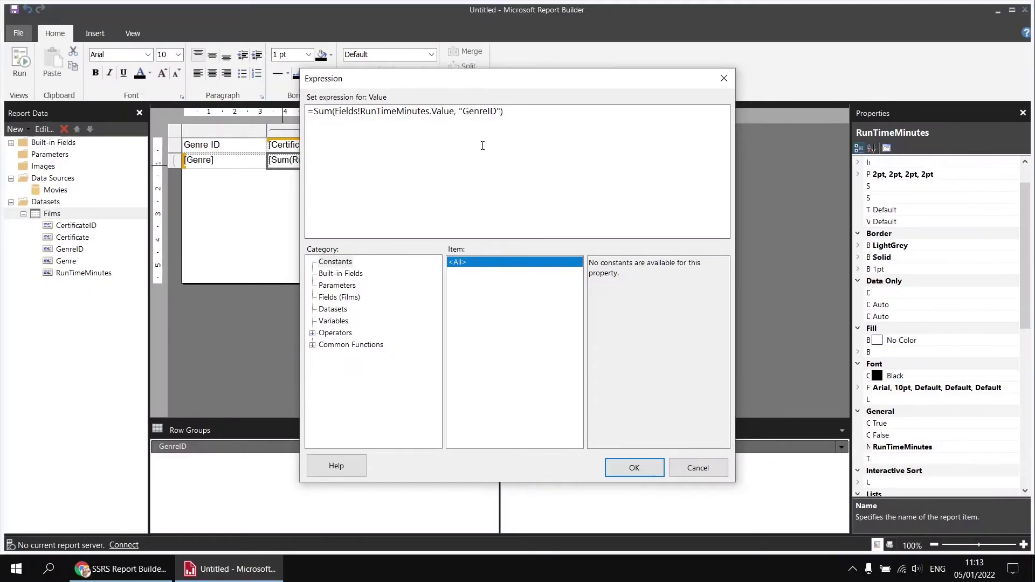
{"action": "left_click", "coordinate": [635, 469]}
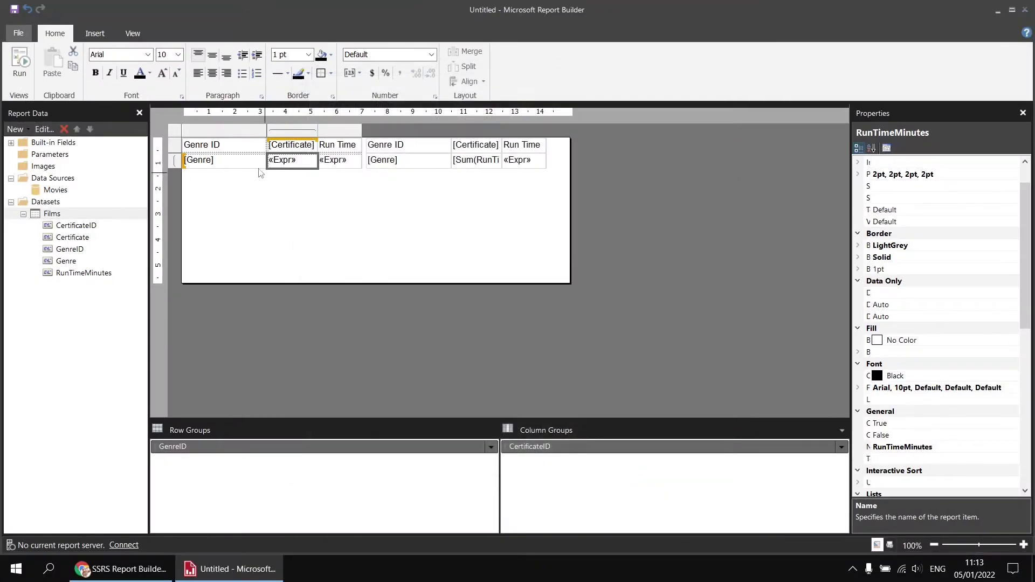
{"action": "left_click", "coordinate": [31, 73]}
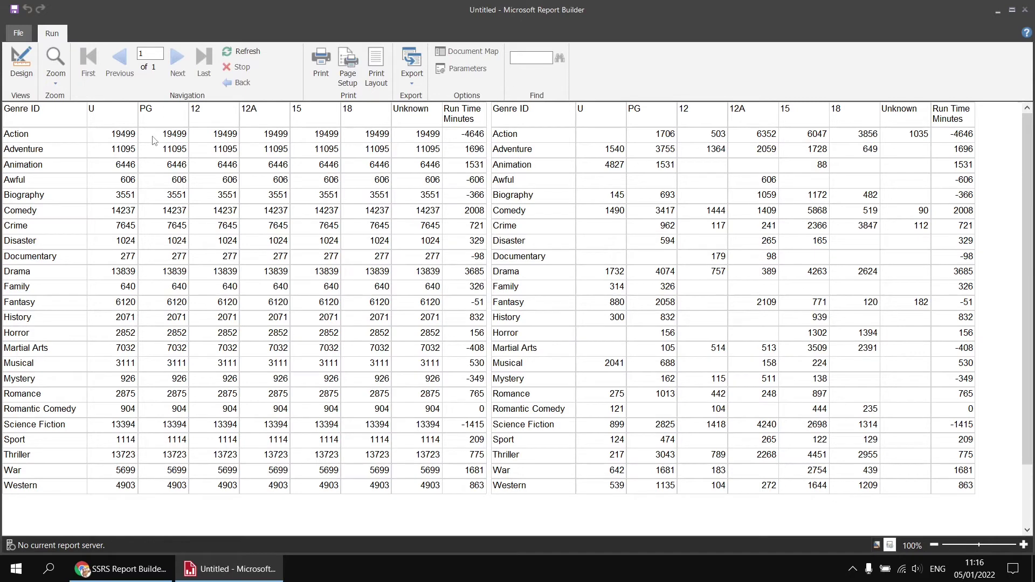
Return to the design and copy the "PG" Sum block from the first matrix's Run Time Minutes expression without editing it
{"action": "left_click", "coordinate": [21, 60]}
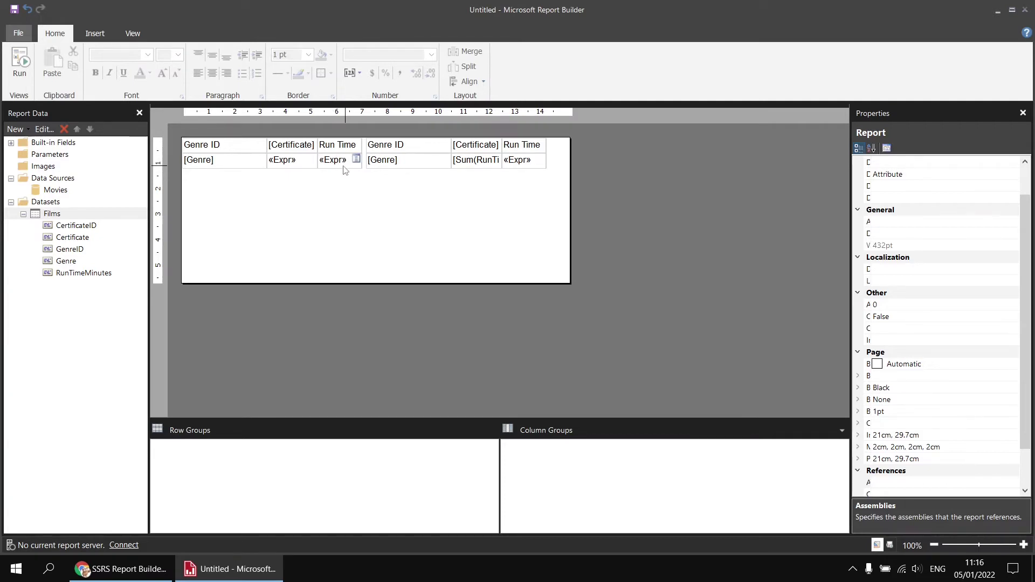
{"action": "right_click", "coordinate": [346, 170]}
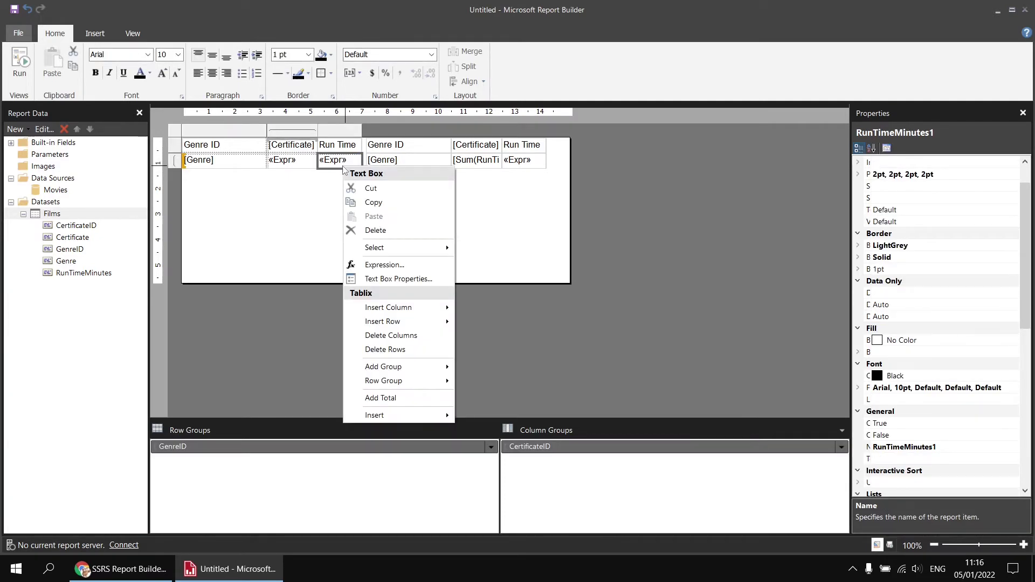
{"action": "left_click", "coordinate": [385, 265]}
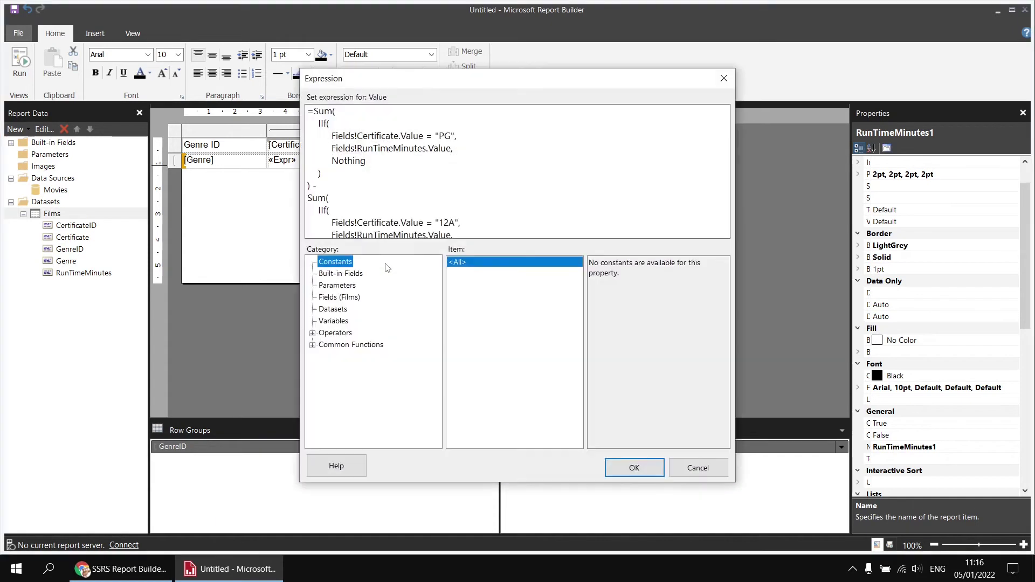
{"action": "left_click_drag", "start_coordinate": [311, 186], "coordinate": [306, 111]}
{"action": "key", "text": "ctrl+c"}
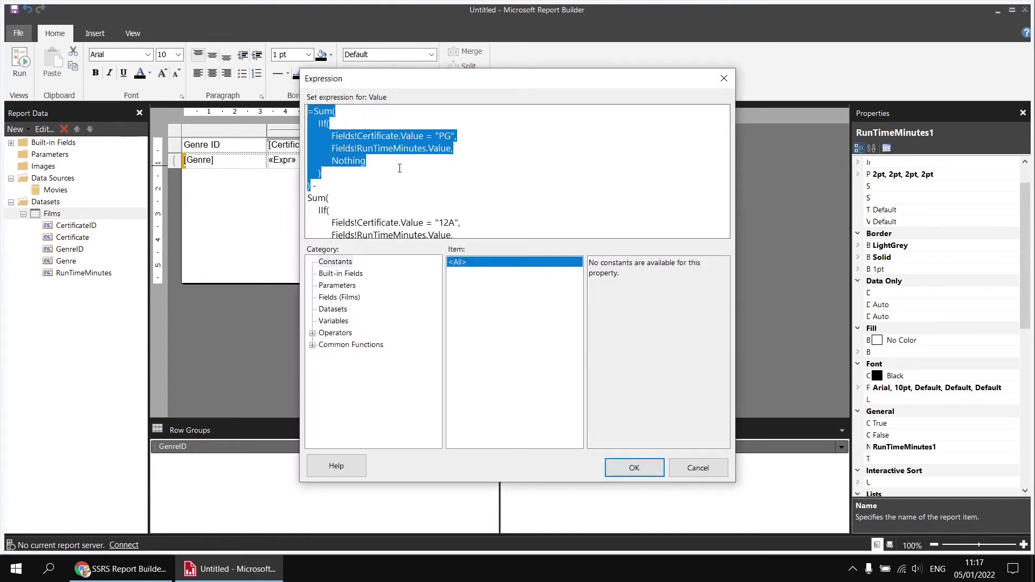
{"action": "left_click", "coordinate": [634, 468]}
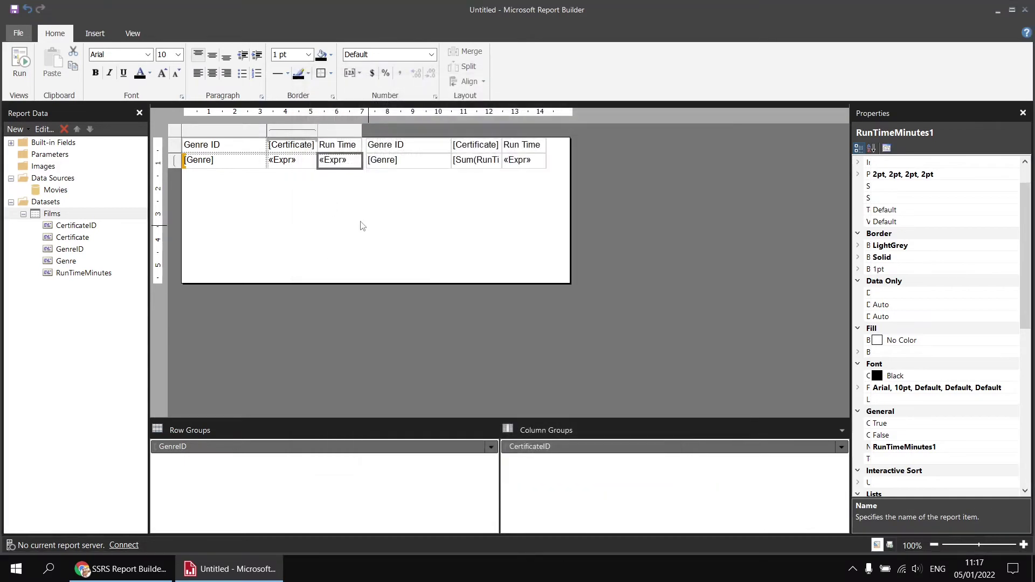
Replace the whole expression of the first matrix's Certificate data cell with the copied "PG" Sum block
{"action": "right_click", "coordinate": [294, 170]}
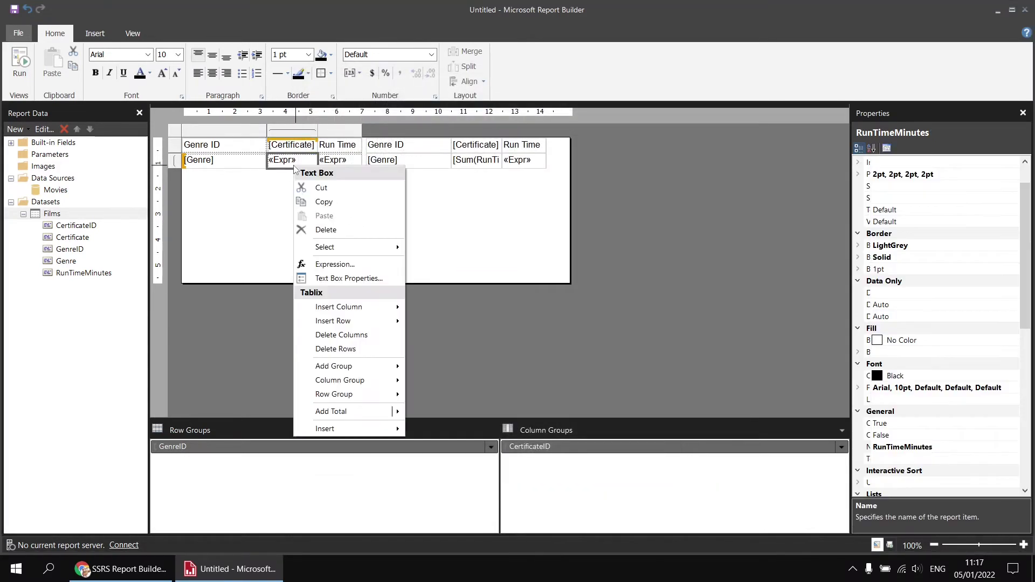
{"action": "left_click", "coordinate": [335, 263]}
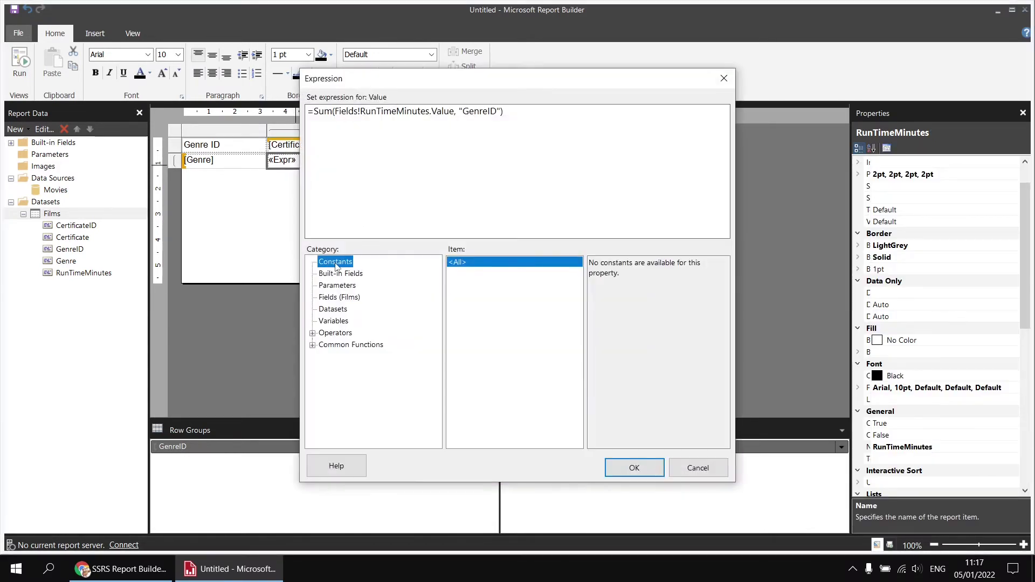
{"action": "left_click_drag", "start_coordinate": [311, 111], "coordinate": [522, 113]}
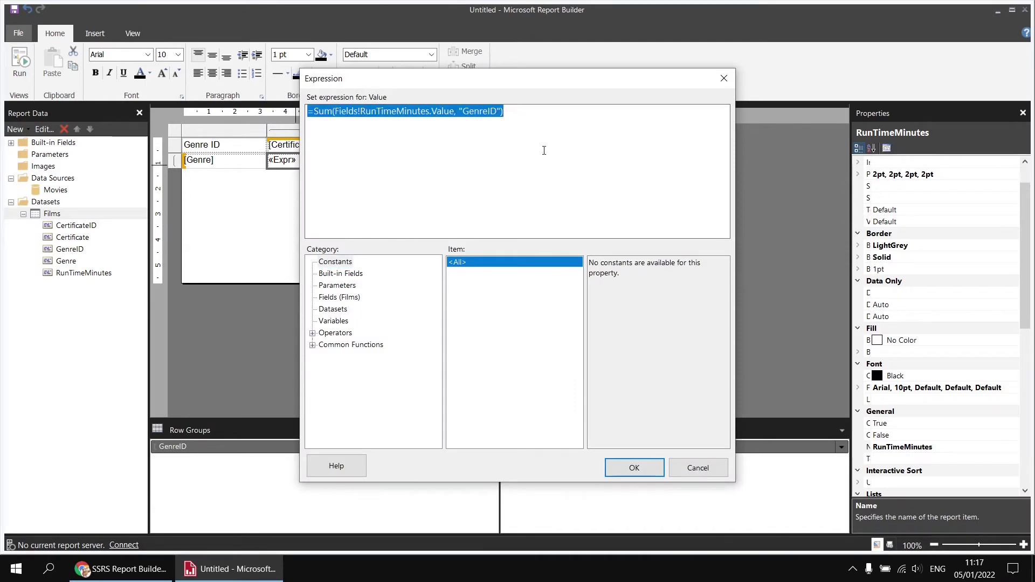
{"action": "key", "text": "ctrl+v"}
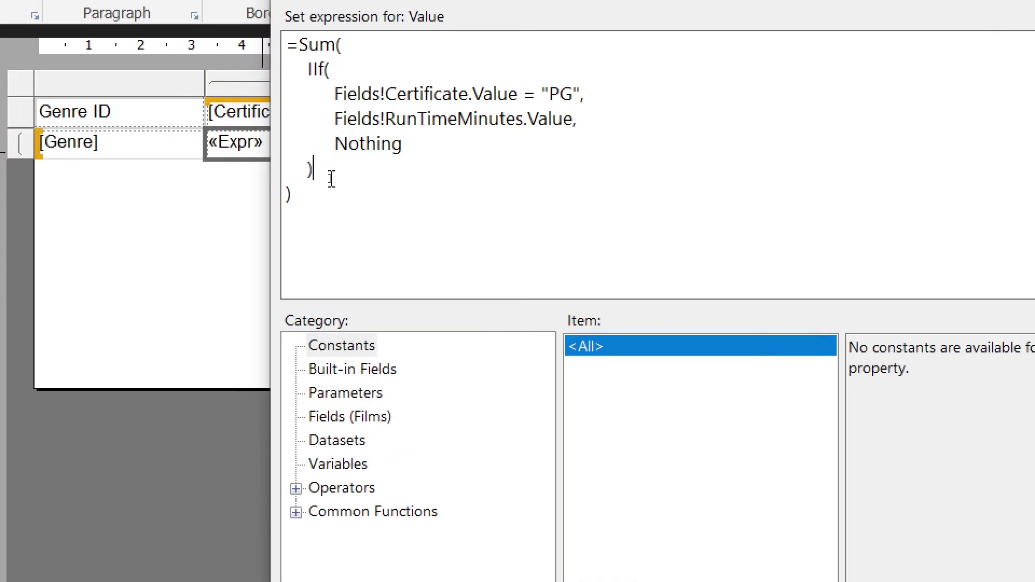
Add "GenreID" on a new line as the scope argument of the conditional "PG" Sum and run the report
{"action": "type", "text": ","}
{"action": "key", "text": "Return"}
{"action": "type", "text": "\"GEnr"}
{"action": "key", "text": "BackSpace"}
{"action": "key", "text": "BackSpace"}
{"action": "key", "text": "BackSpace"}
{"action": "type", "text": "enreID\""}
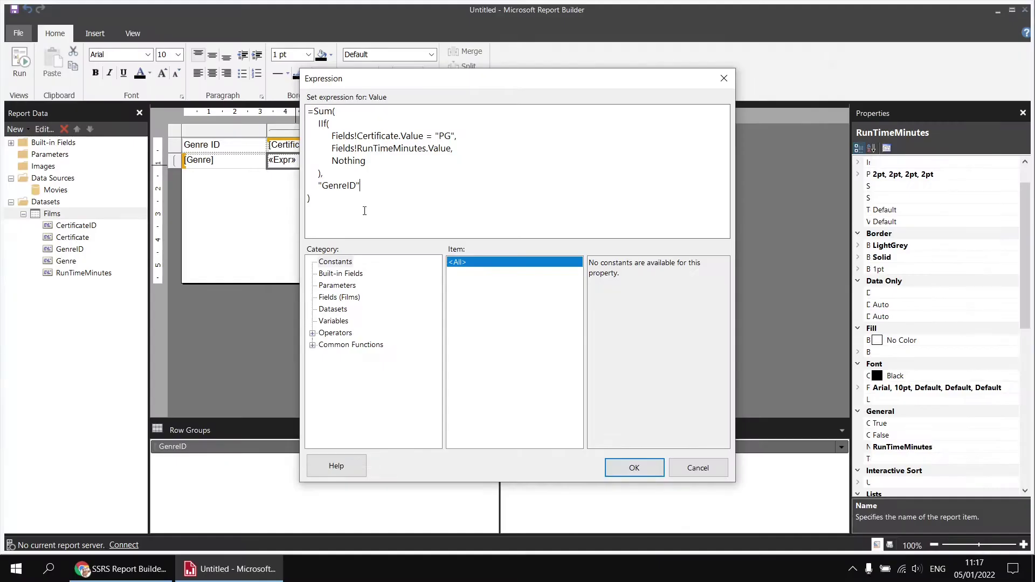
{"action": "left_click", "coordinate": [633, 466]}
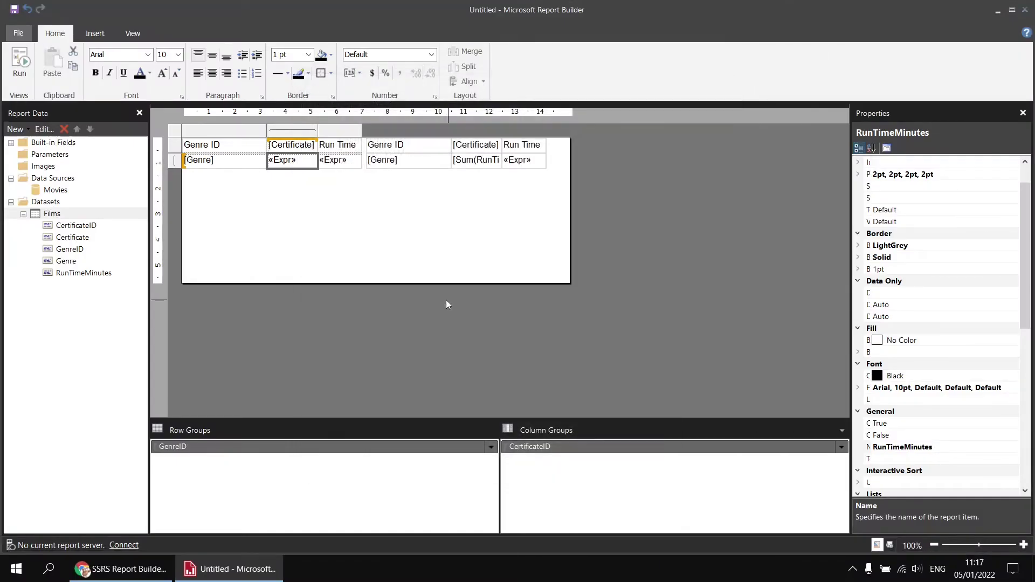
{"action": "left_click", "coordinate": [22, 63]}
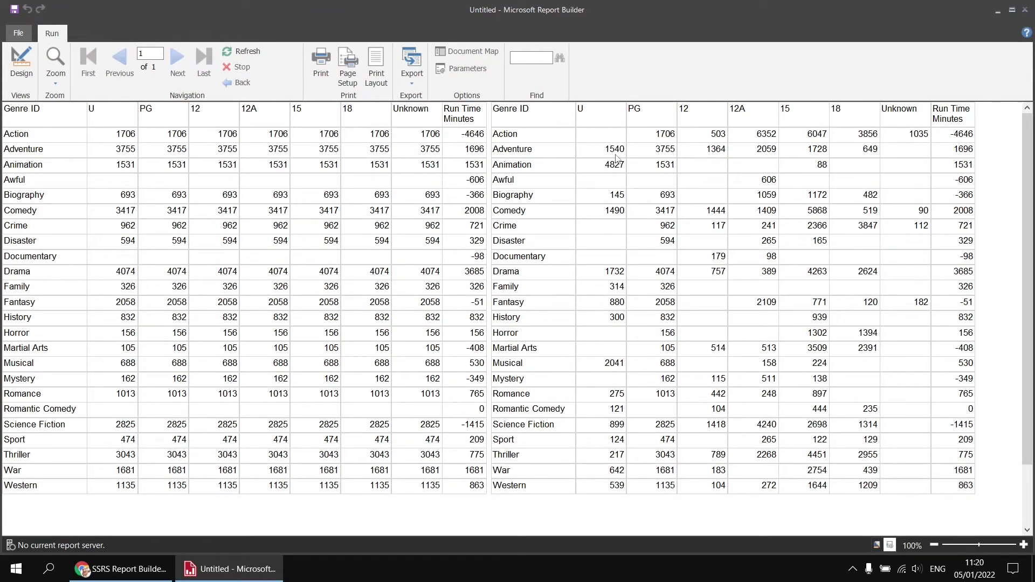
Insert "Sum(Fields!RunTimeMinutes.Value) - " before the "PG" Sum in the first matrix's Certificate data cell expression
{"action": "left_click", "coordinate": [19, 68]}
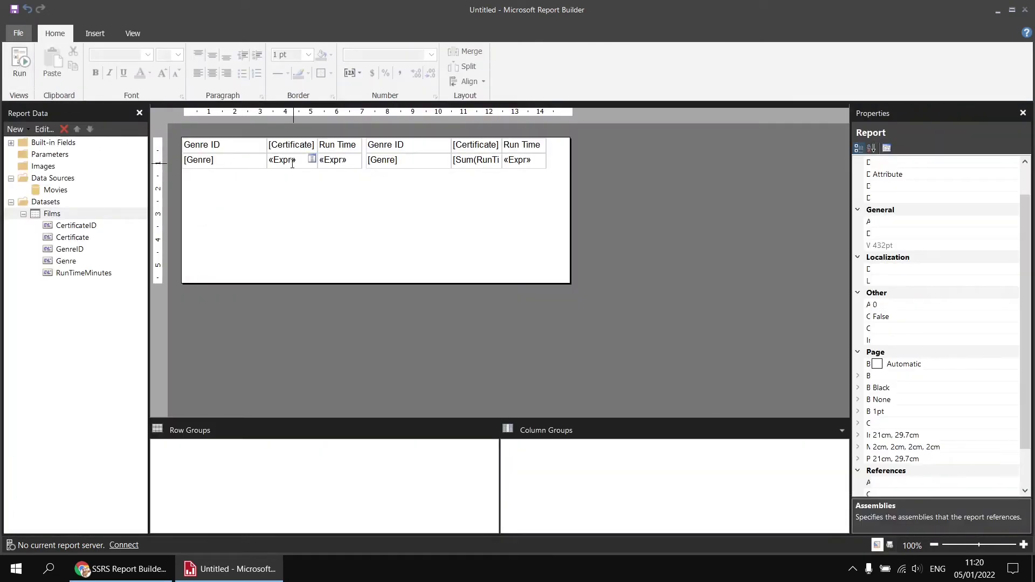
{"action": "right_click", "coordinate": [295, 170]}
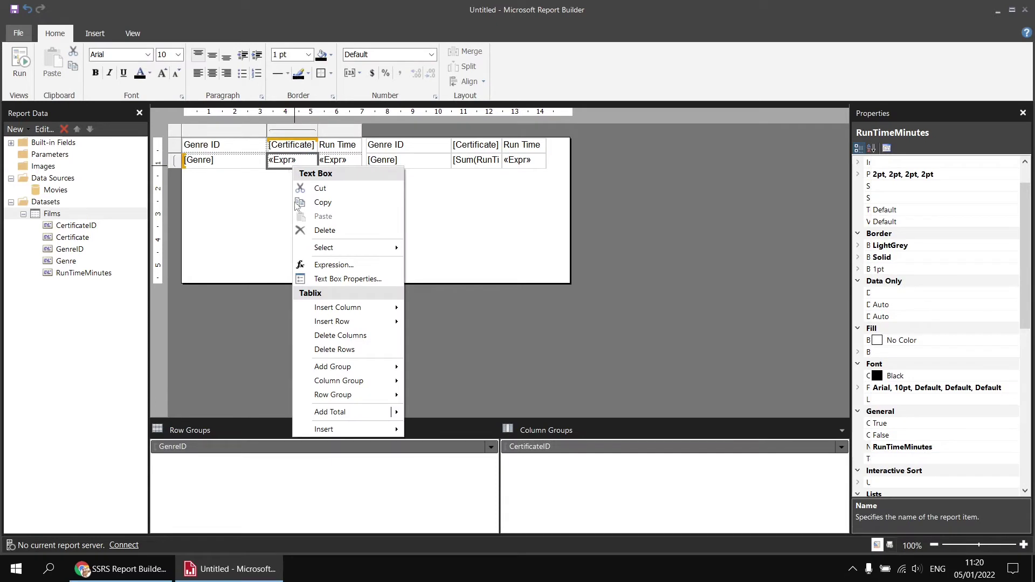
{"action": "left_click", "coordinate": [334, 265]}
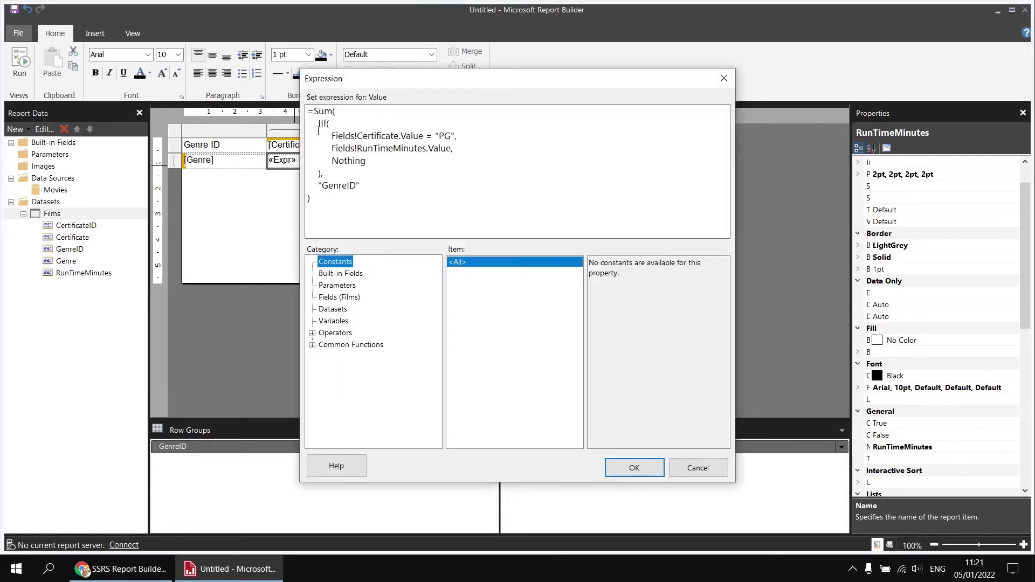
{"action": "left_click", "coordinate": [313, 112]}
{"action": "type", "text": "Sum("}
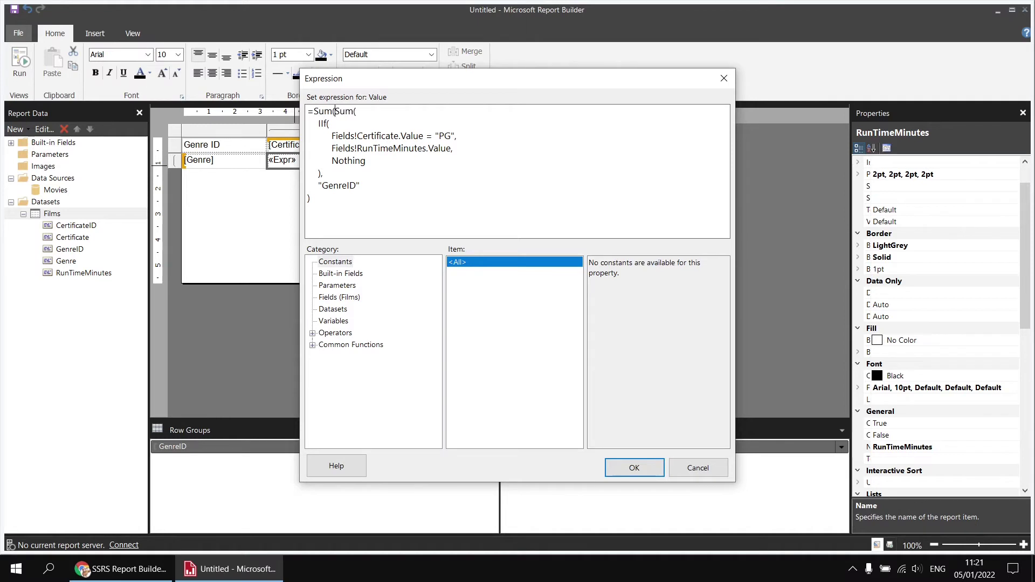
{"action": "left_click", "coordinate": [339, 297]}
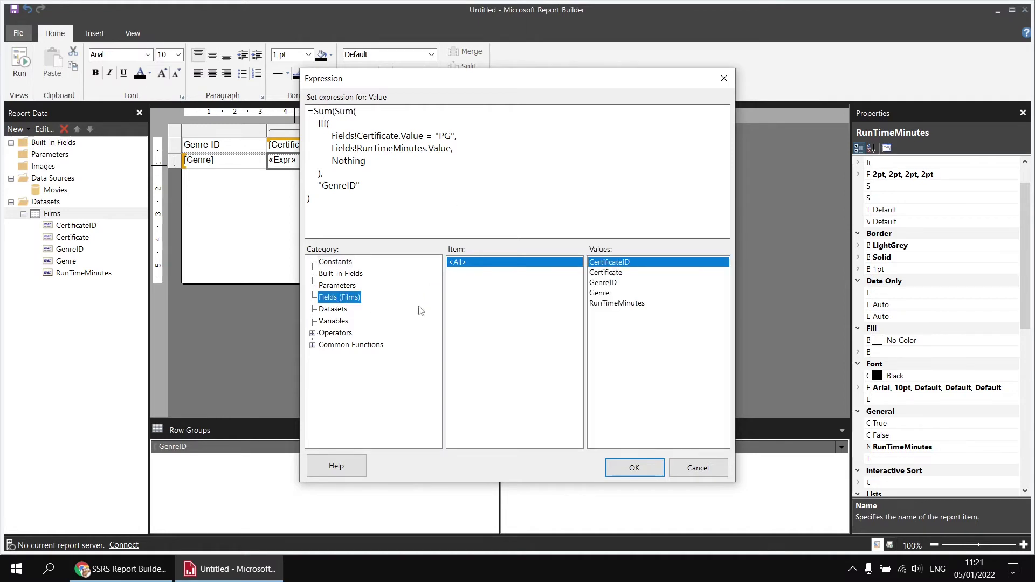
{"action": "double_click", "coordinate": [611, 305]}
{"action": "type", "text": ") "}
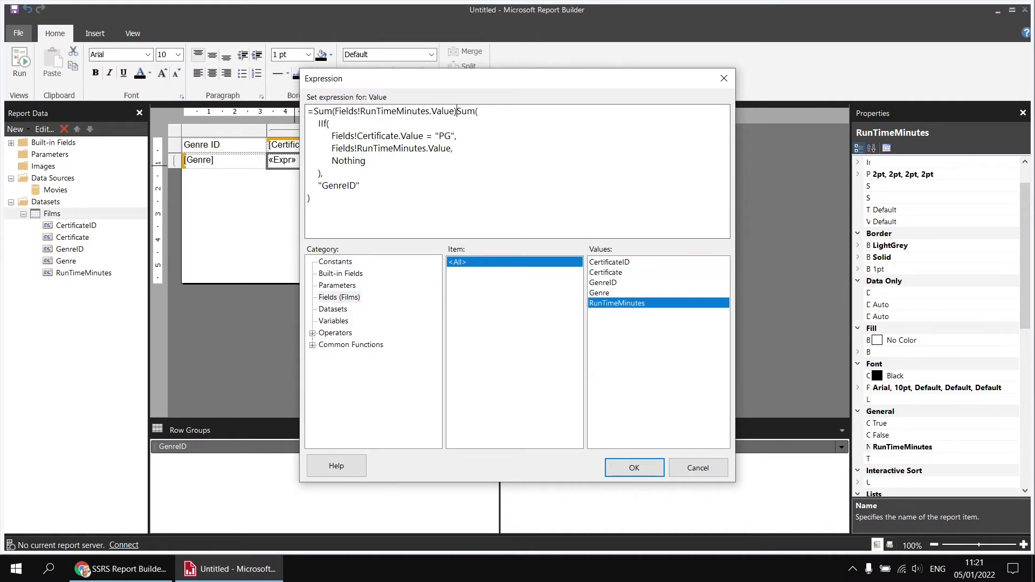
{"action": "type", "text": "-"}
Review the subtracted "PG" Sum block, accept the edited Certificate data cell expression and run the report
{"action": "left_click_drag", "start_coordinate": [468, 111], "coordinate": [411, 196]}
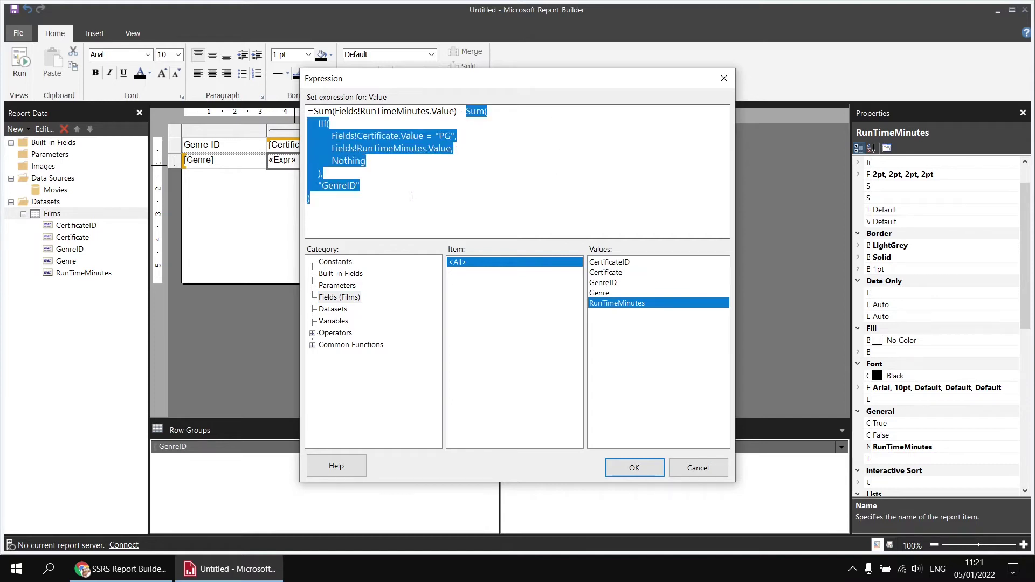
{"action": "left_click", "coordinate": [412, 200]}
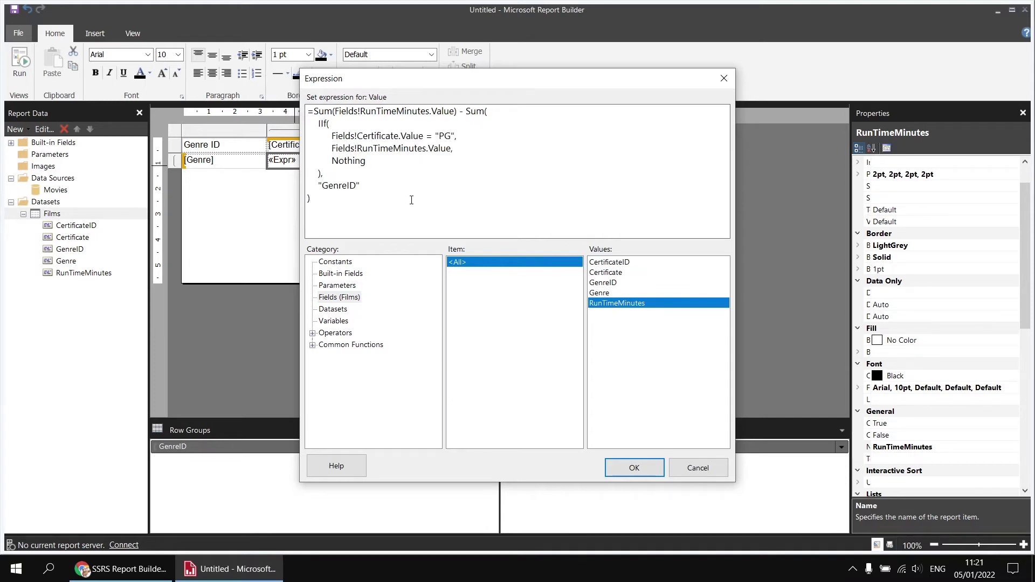
{"action": "left_click", "coordinate": [629, 467]}
{"action": "left_click", "coordinate": [20, 63]}
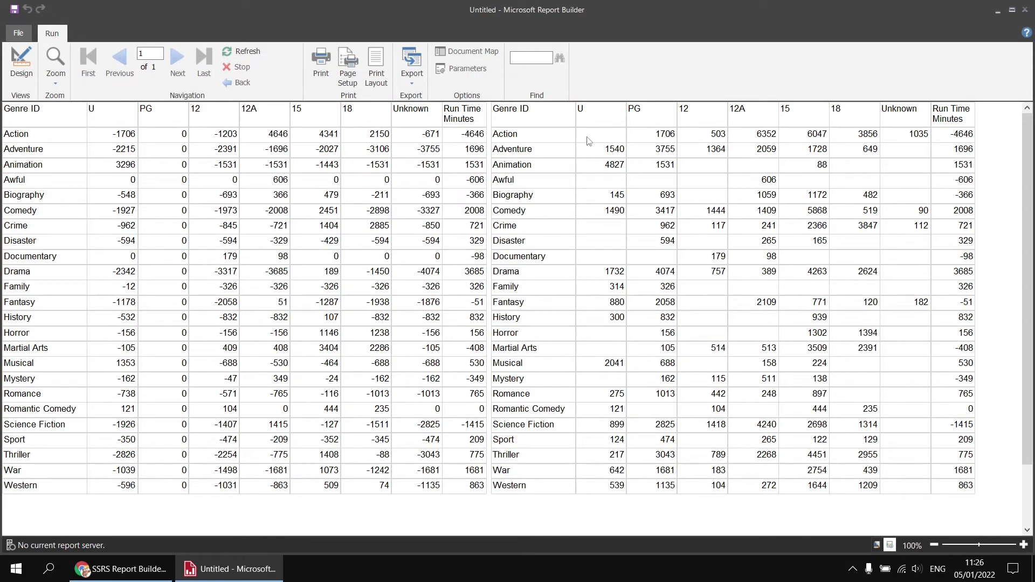
Return to the design and copy Sum(Fields!RunTimeMinutes.Value) from the first matrix's Certificate data cell expression
{"action": "left_click", "coordinate": [22, 68]}
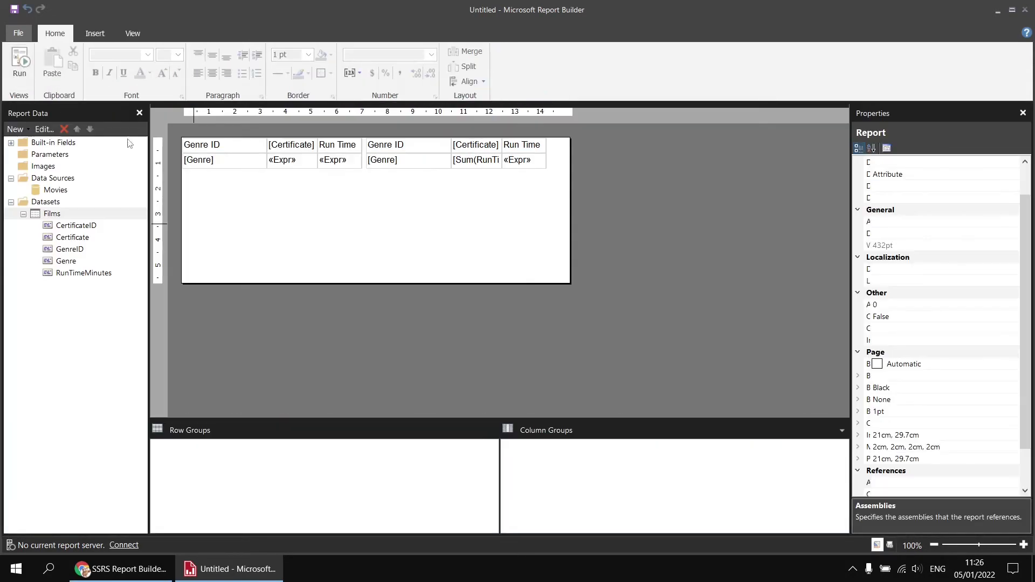
{"action": "right_click", "coordinate": [291, 170]}
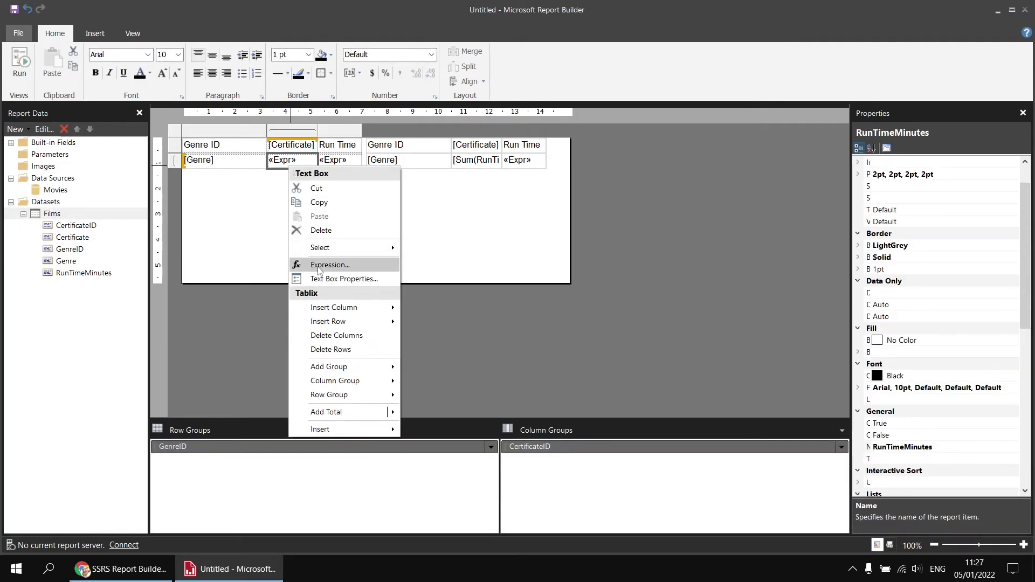
{"action": "left_click", "coordinate": [319, 265]}
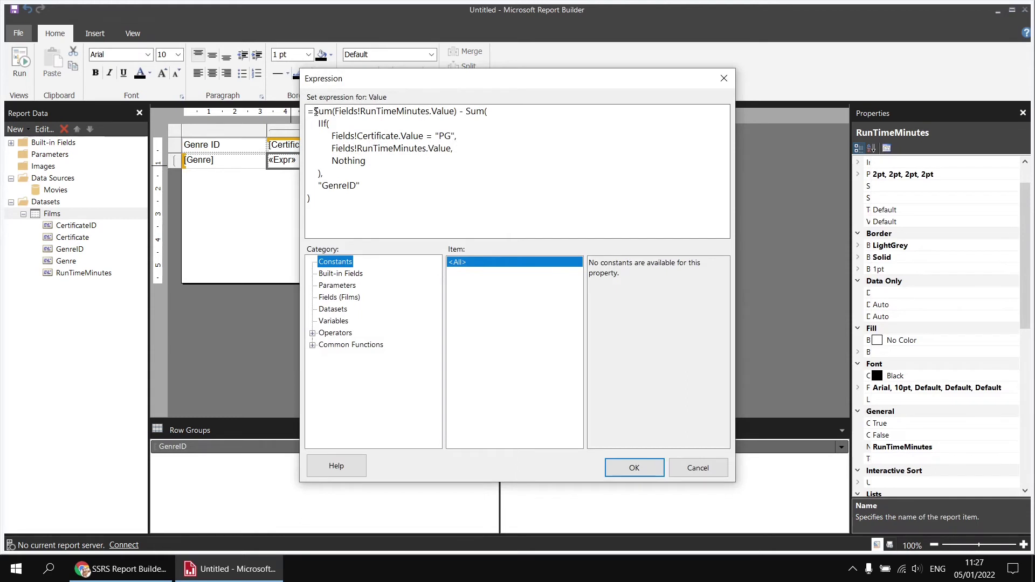
{"action": "left_click_drag", "start_coordinate": [314, 111], "coordinate": [458, 112]}
{"action": "key", "text": "ctrl+c"}
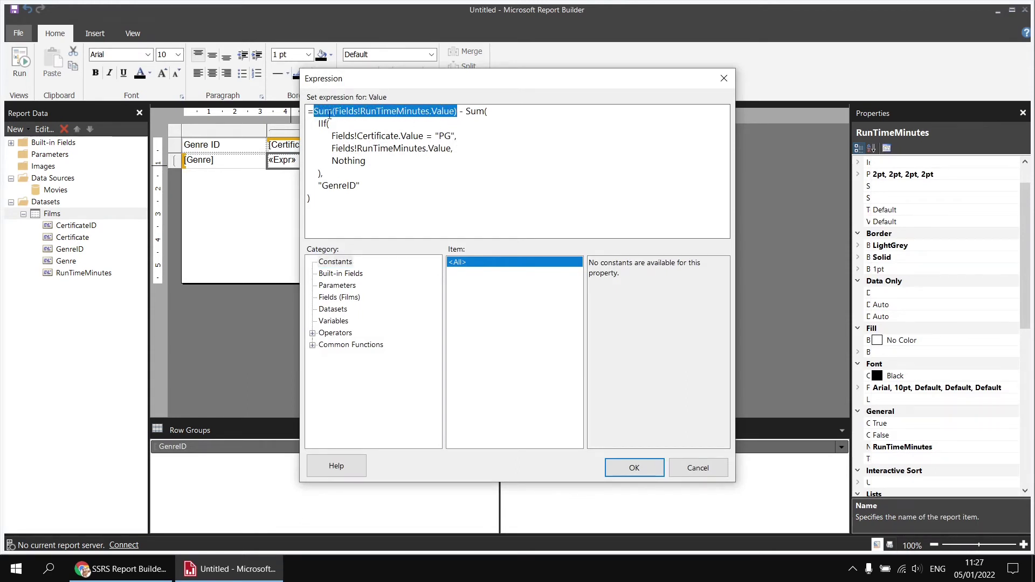
Insert "IIf(IsNothing(Sum(Fields!RunTimeMinutes.Value)), Nothing," on the first line, ahead of the subtraction, in the first matrix's Certificate data cell expression
{"action": "left_click", "coordinate": [314, 112]}
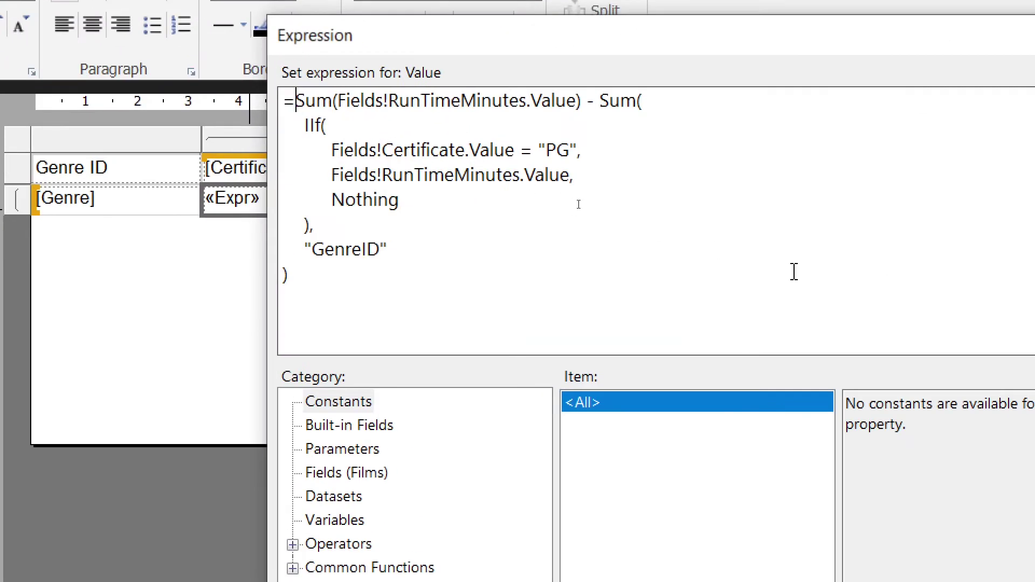
{"action": "key", "text": "Return"}
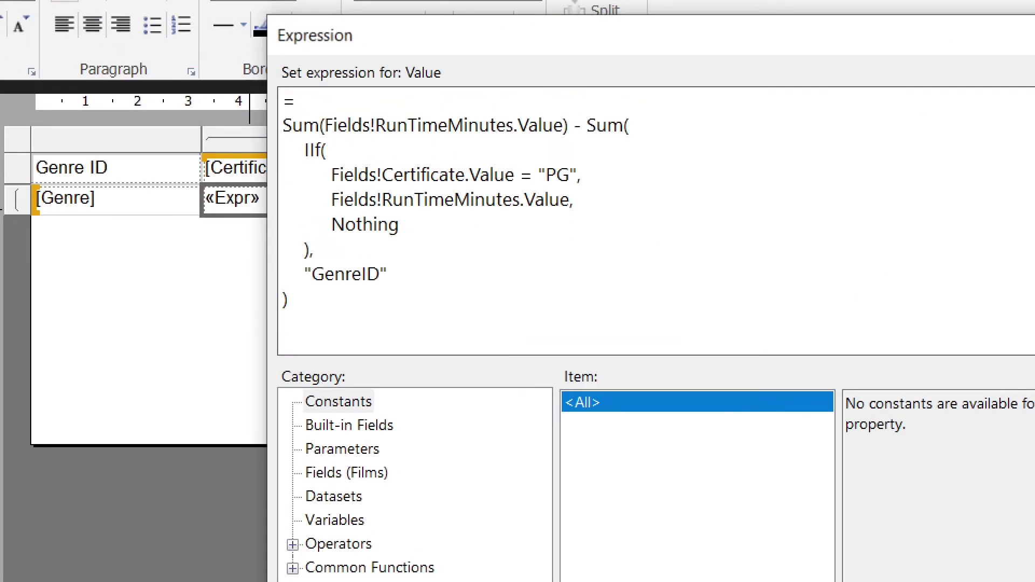
{"action": "key", "text": "Up"}
{"action": "key", "text": "End"}
{"action": "type", "text": "IIf(IsNothiNoth"}
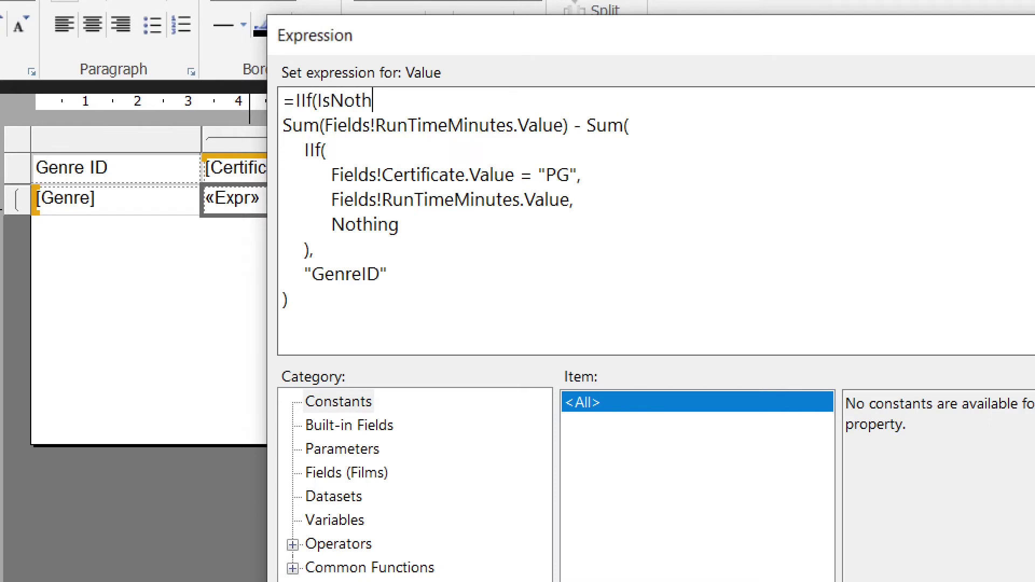
{"action": "type", "text": "ing("}
{"action": "key", "text": "ctrl+v"}
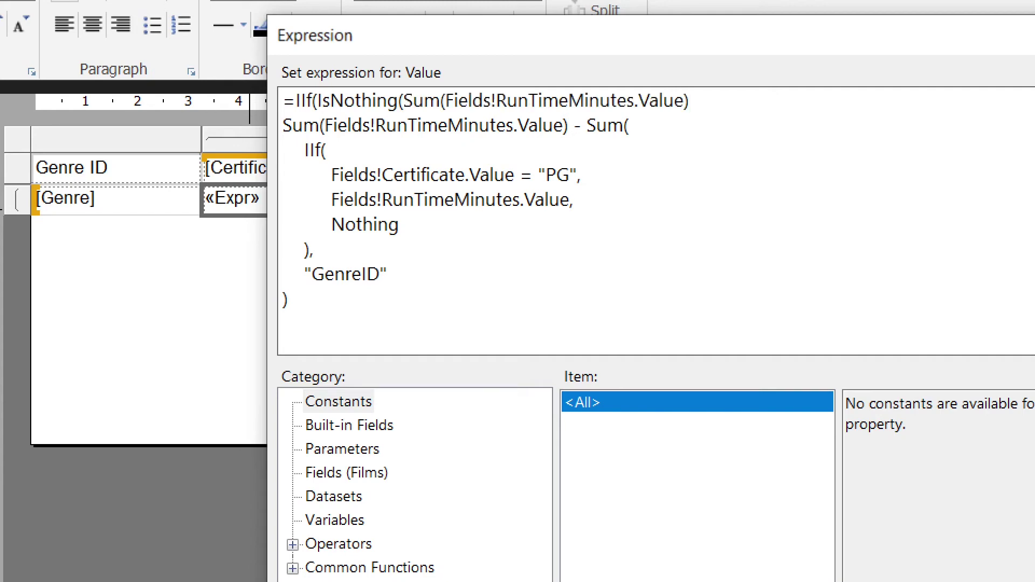
{"action": "type", "text": "), Nothing"}
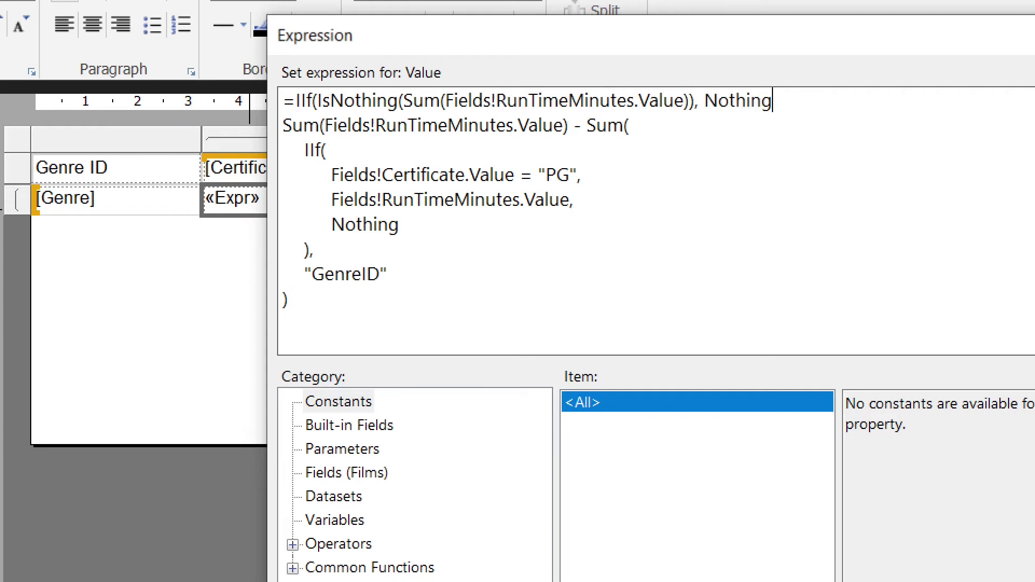
{"action": "type", "text": ","}
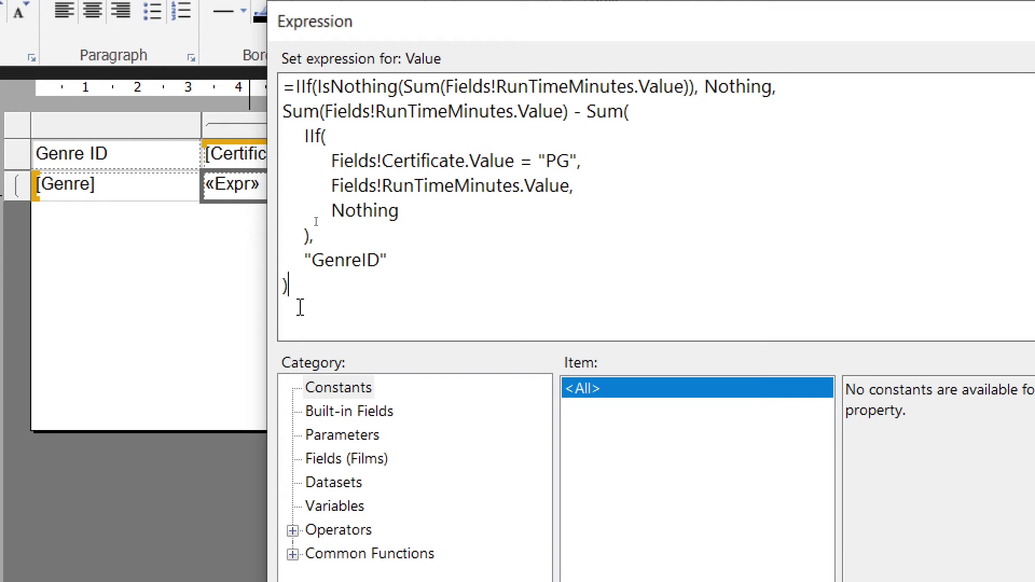
Close the outer IIf with a parenthesis on a new last line, accept the expression and run the report
{"action": "key", "text": "Return"}
{"action": "type", "text": ")"}
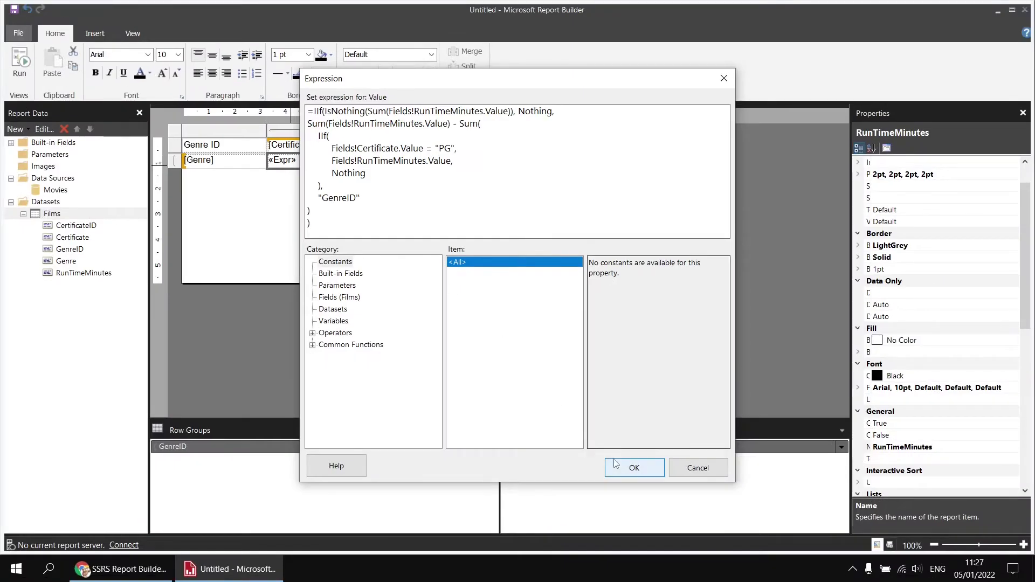
{"action": "left_click", "coordinate": [625, 467]}
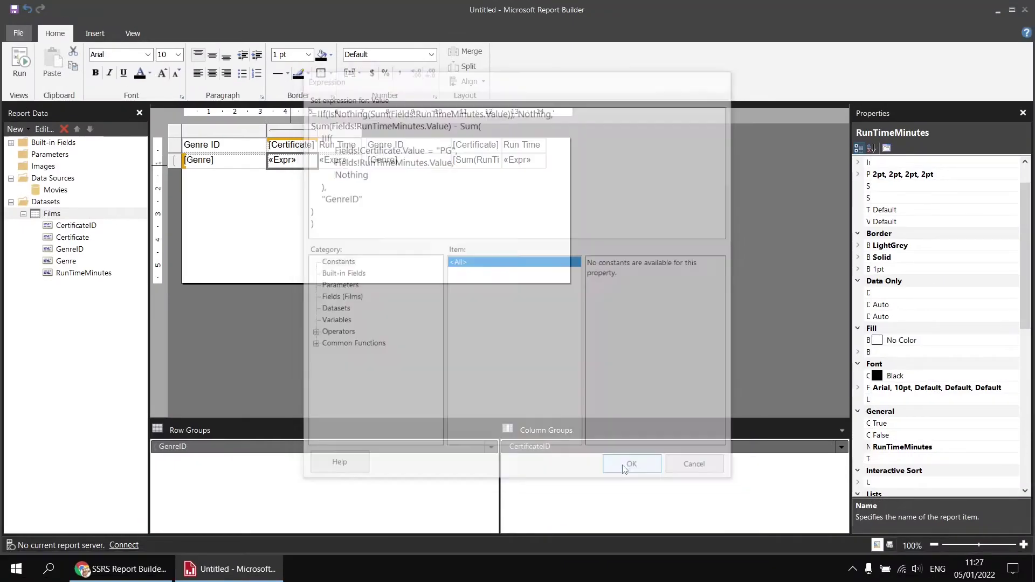
{"action": "left_click", "coordinate": [24, 68]}
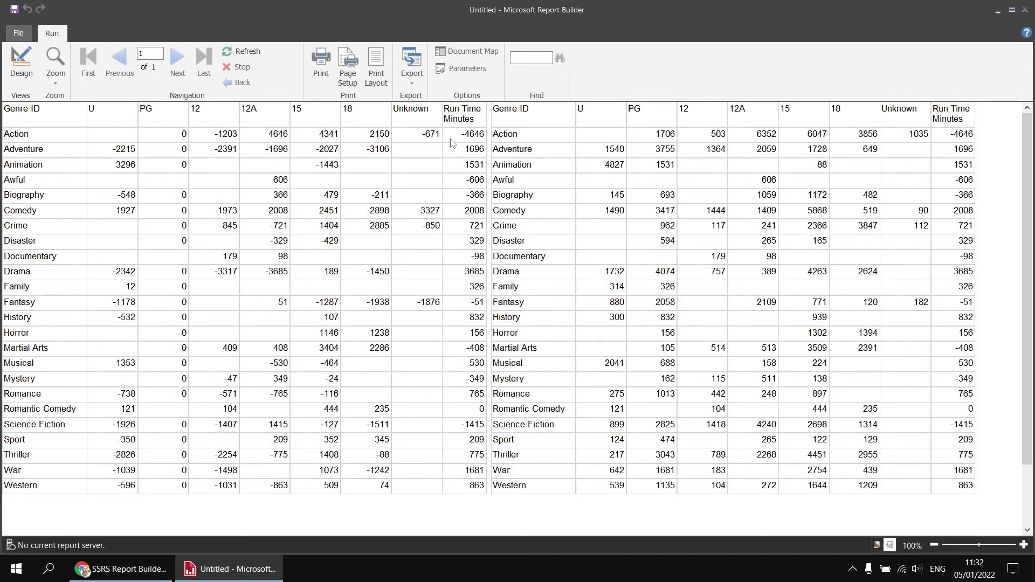
Return to the design and remove the subtracted "12A" Sum from the first matrix's Run Time data cell expression, keeping only the "PG" Sum
{"action": "left_click", "coordinate": [22, 66]}
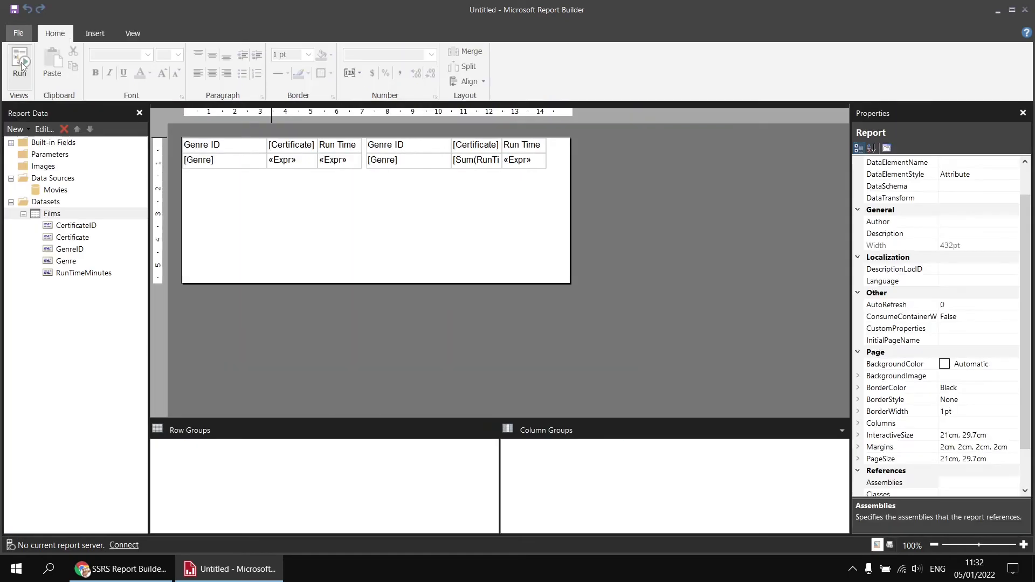
{"action": "right_click", "coordinate": [335, 166]}
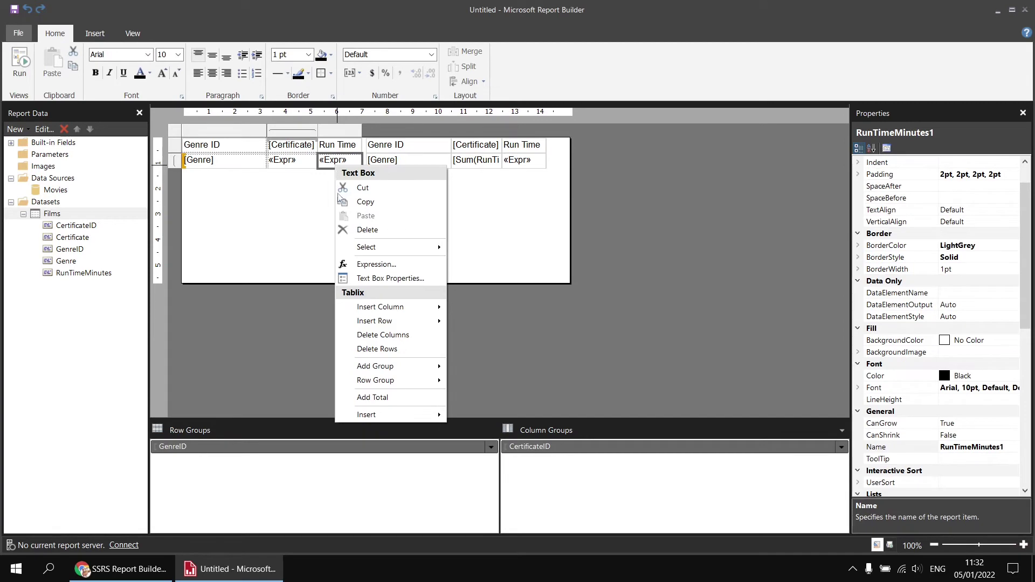
{"action": "left_click", "coordinate": [370, 265]}
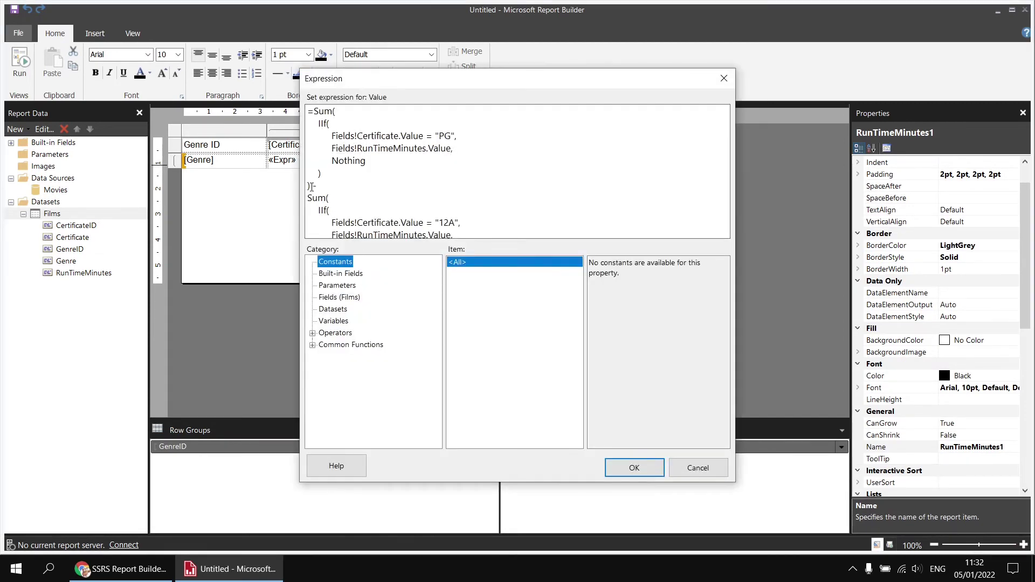
{"action": "left_click_drag", "start_coordinate": [312, 186], "coordinate": [503, 249]}
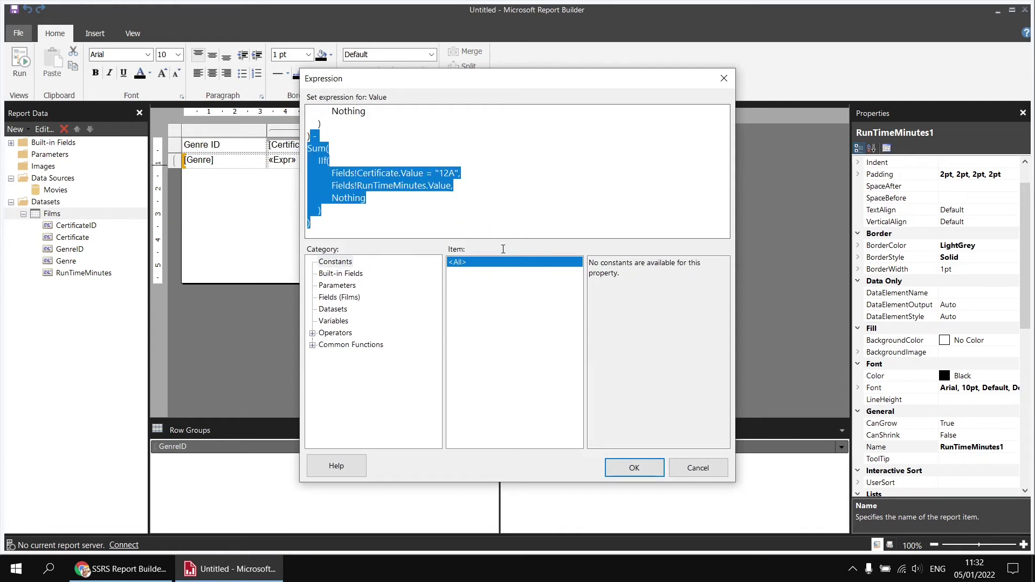
{"action": "key", "text": "Delete"}
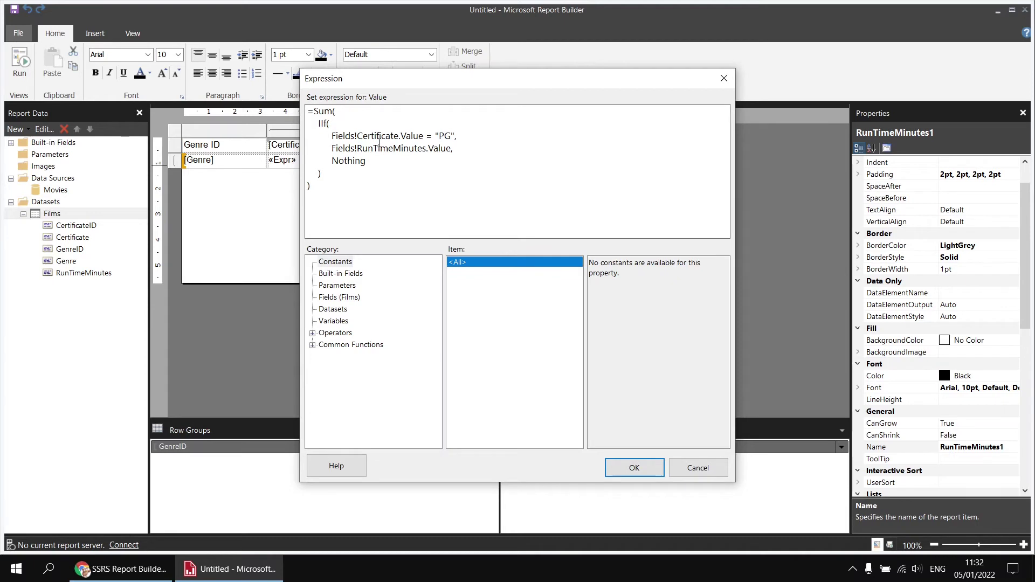
{"action": "left_click", "coordinate": [632, 468]}
Change the first matrix's Run Time Minutes column header to "Run Time for PG films"
{"action": "double_click", "coordinate": [351, 147]}
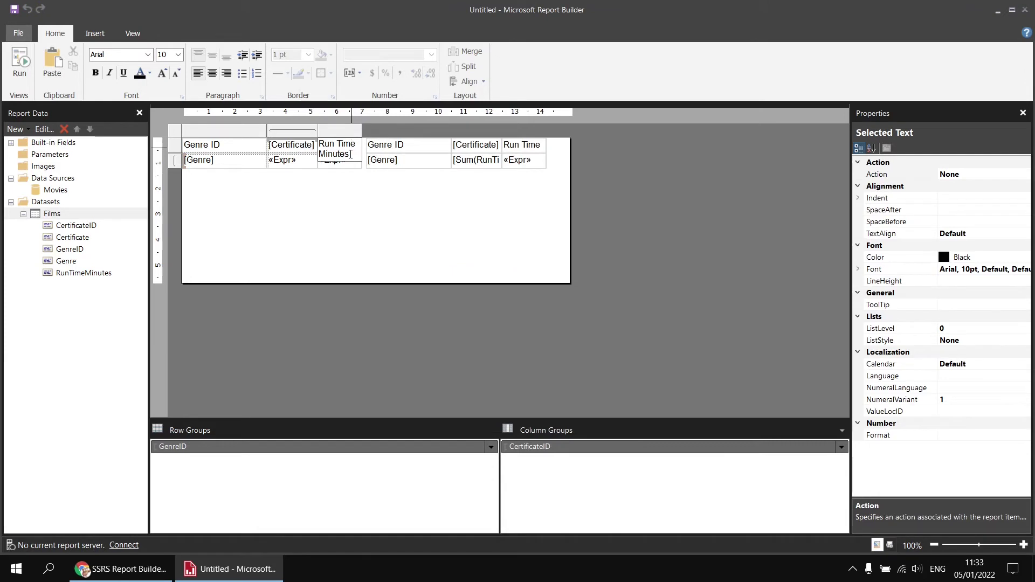
{"action": "key", "text": "shift+Left"}
{"action": "key", "text": "shift+Left"}
{"action": "key", "text": "shift+Left"}
{"action": "key", "text": "shift+Left"}
{"action": "key", "text": "shift+Left"}
{"action": "key", "text": "shift+Left"}
{"action": "key", "text": "shift+Left"}
{"action": "key", "text": "shift+Left"}
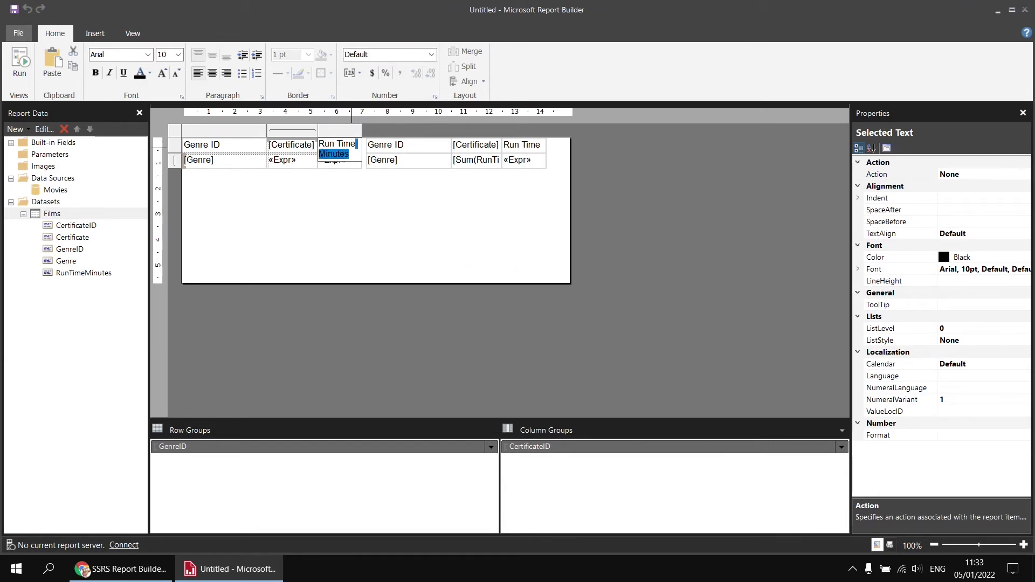
{"action": "type", "text": "for"}
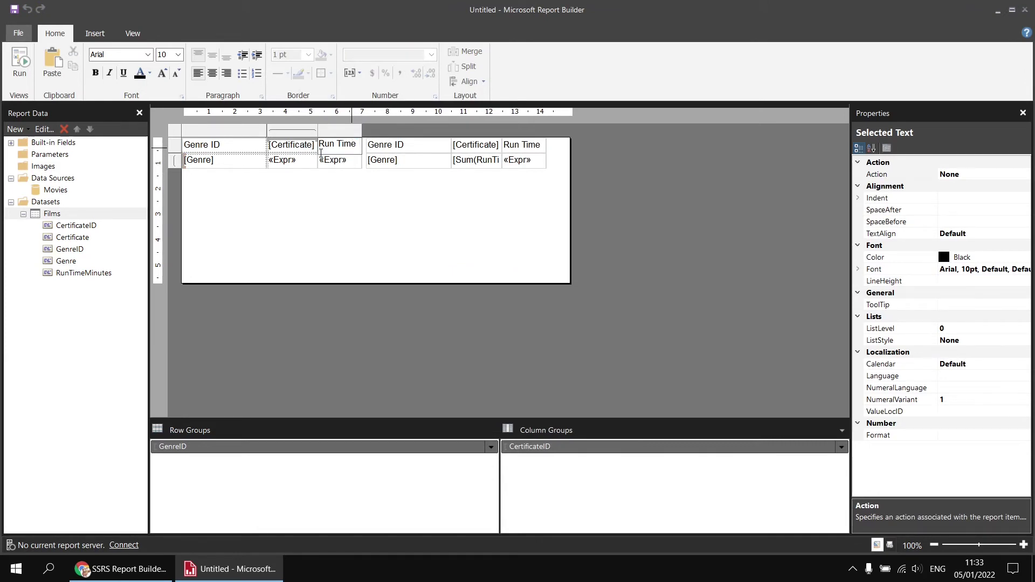
{"action": "type", "text": " PG films"}
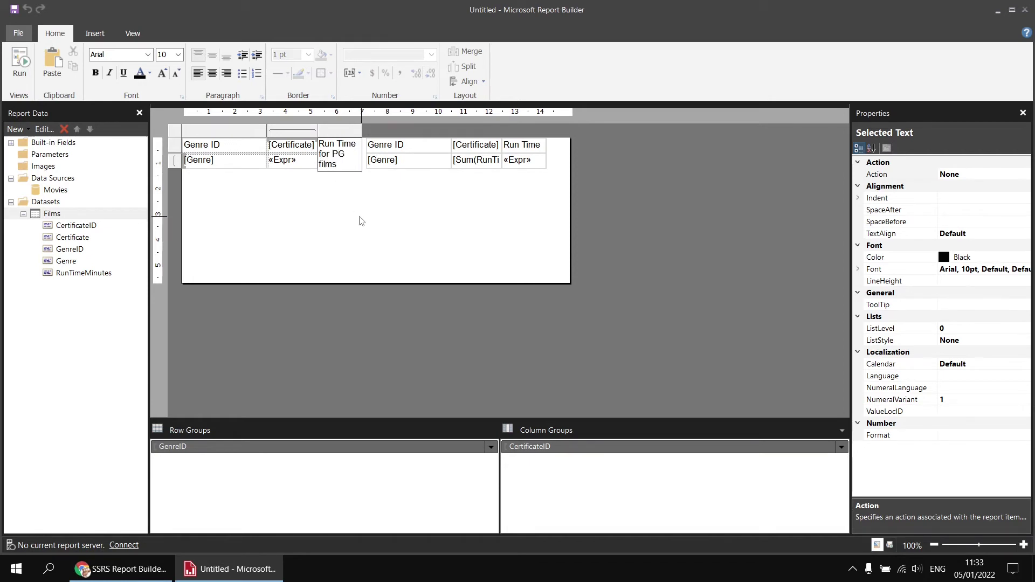
{"action": "left_click", "coordinate": [360, 221]}
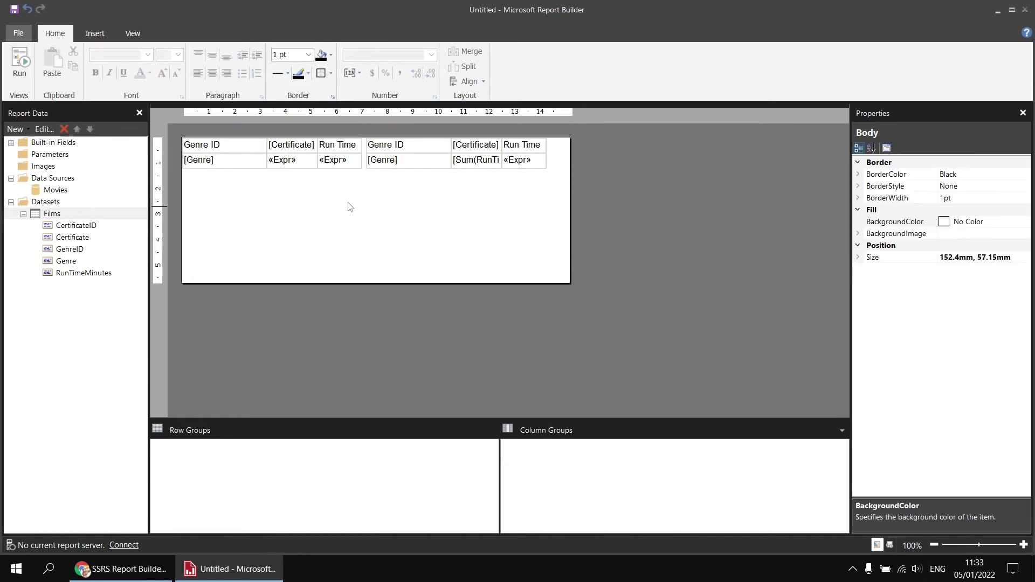
Set the Hidden property of the first matrix's Certificate column cells to =Fields!Certificate.Value = "PG" and run the report
{"action": "left_click", "coordinate": [294, 167]}
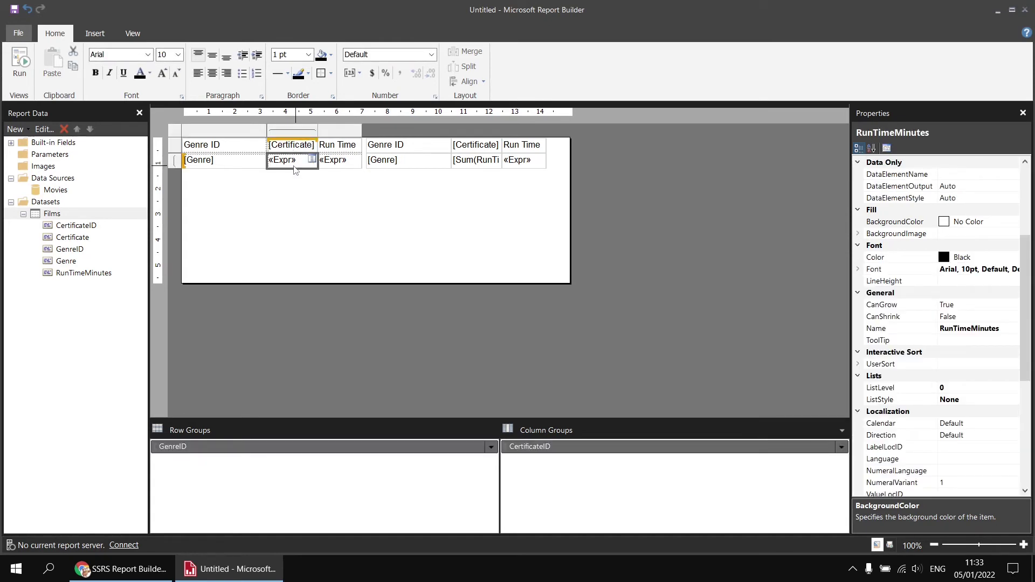
{"action": "left_click", "coordinate": [294, 132]}
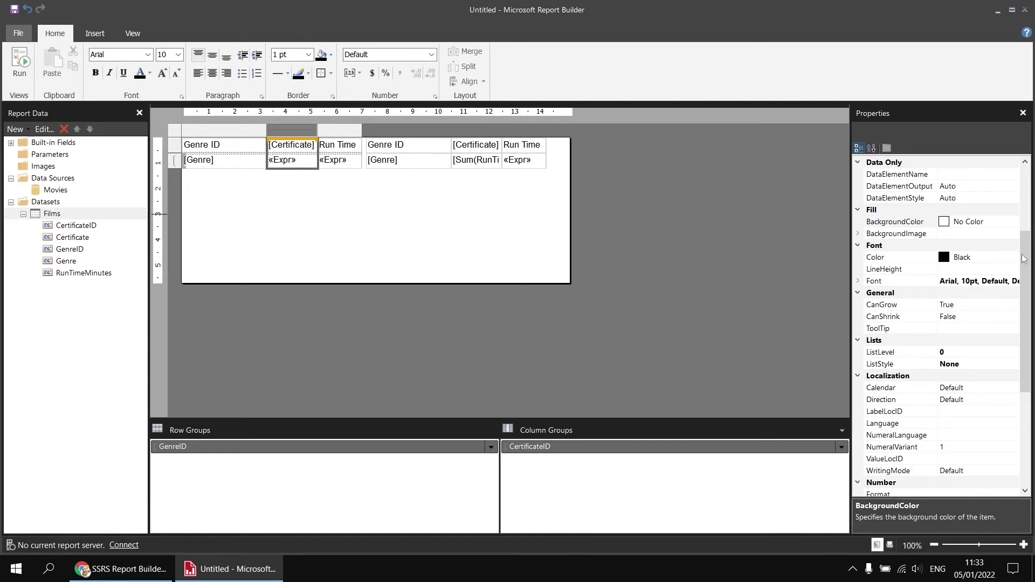
{"action": "left_click_drag", "start_coordinate": [1027, 258], "coordinate": [1031, 353]}
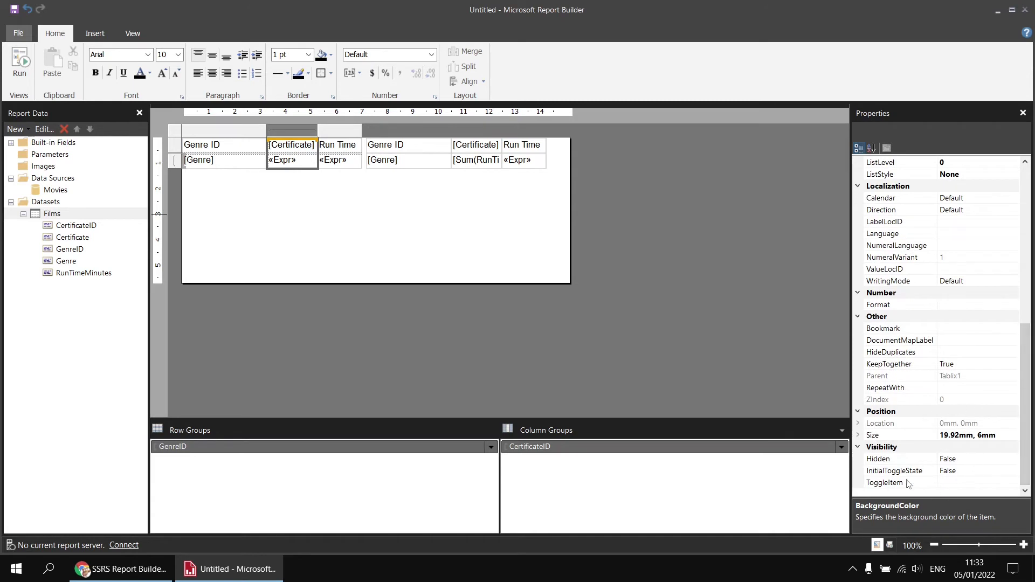
{"action": "left_click", "coordinate": [904, 459]}
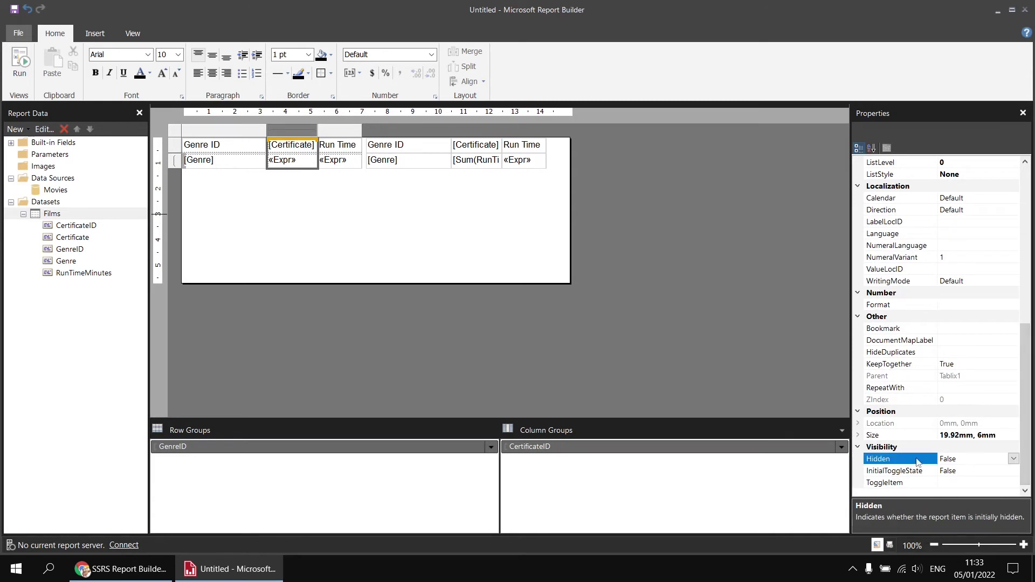
{"action": "left_click", "coordinate": [1013, 459]}
{"action": "left_click", "coordinate": [956, 472]}
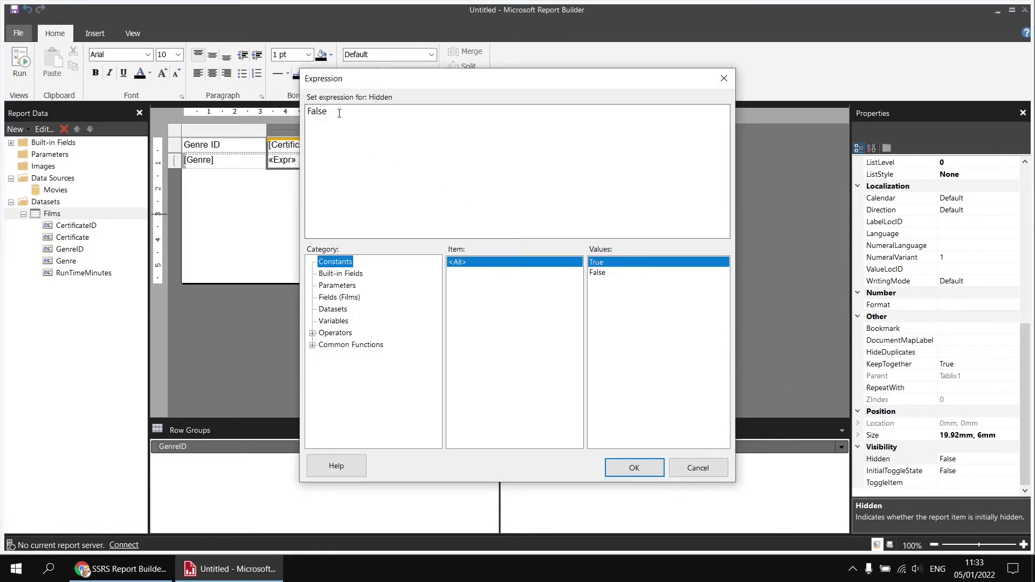
{"action": "left_click_drag", "start_coordinate": [339, 113], "coordinate": [308, 111]}
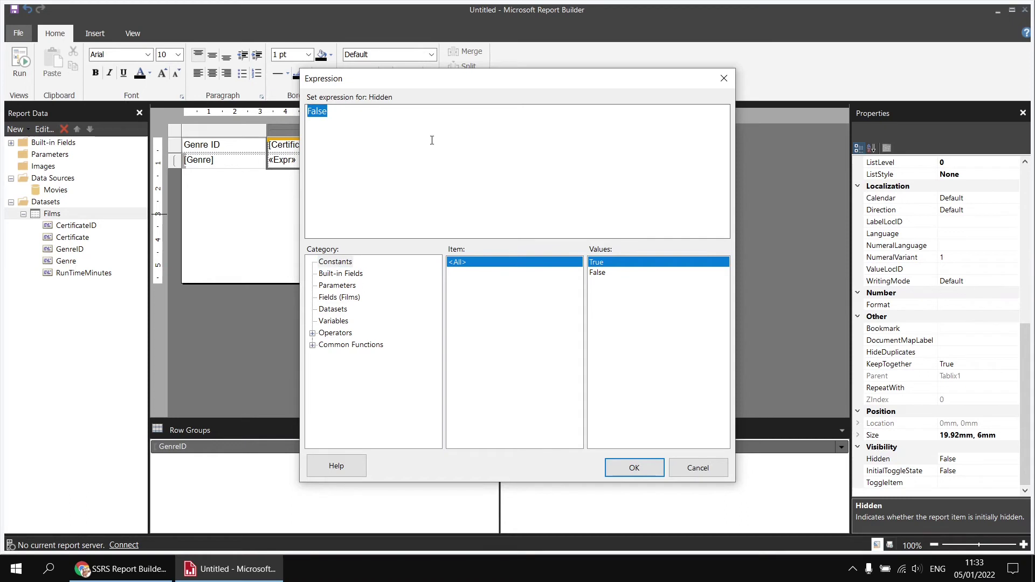
{"action": "type", "text": "="}
{"action": "left_click", "coordinate": [339, 297]}
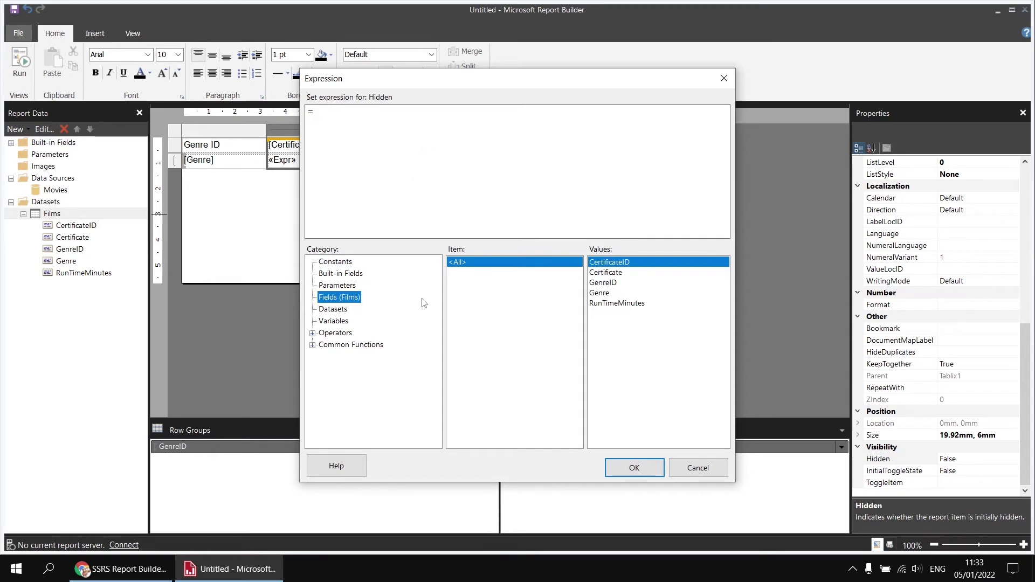
{"action": "double_click", "coordinate": [606, 273]}
{"action": "type", "text": "= \""}
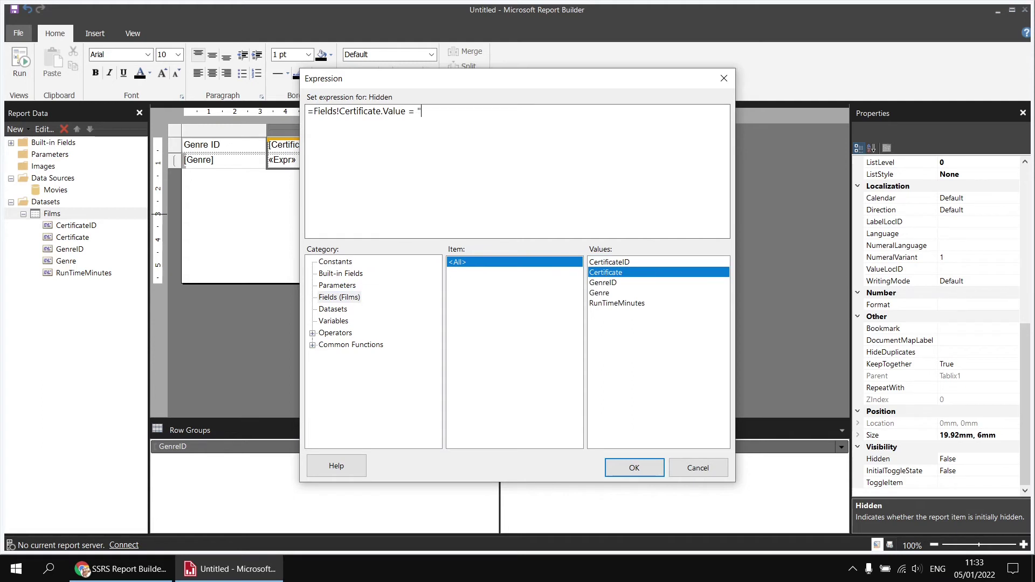
{"action": "type", "text": "PG"}
{"action": "left_click", "coordinate": [634, 468]}
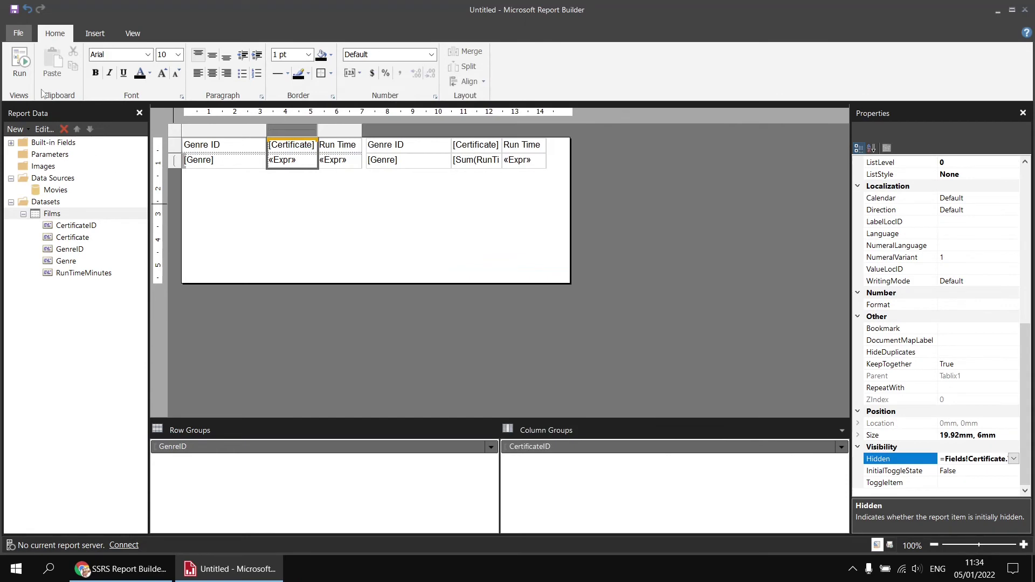
{"action": "left_click", "coordinate": [21, 64]}
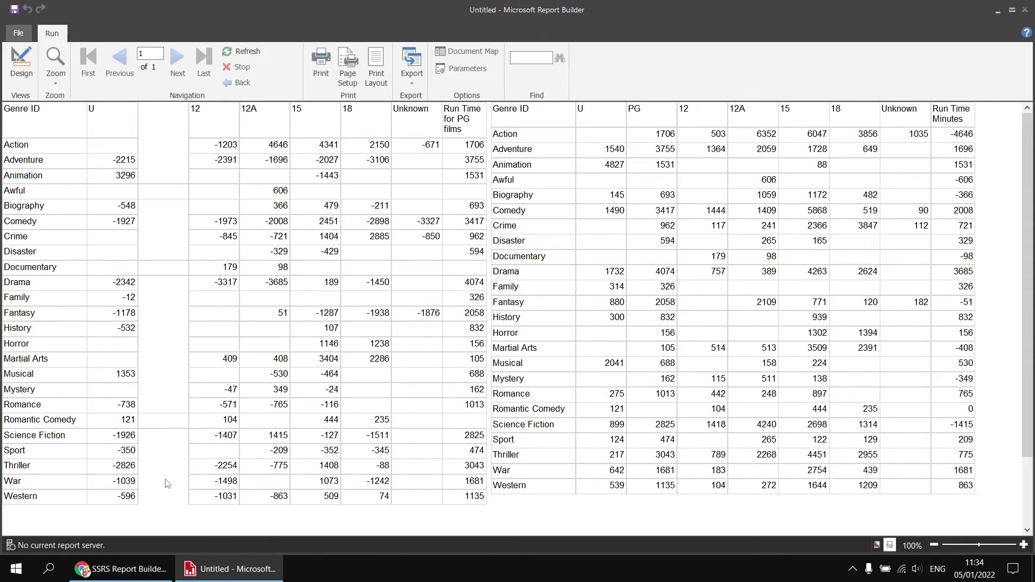
Return to the design, copy the Hidden expression from the first matrix's Certificate column cells and reset their Hidden property to False
{"action": "left_click", "coordinate": [20, 66]}
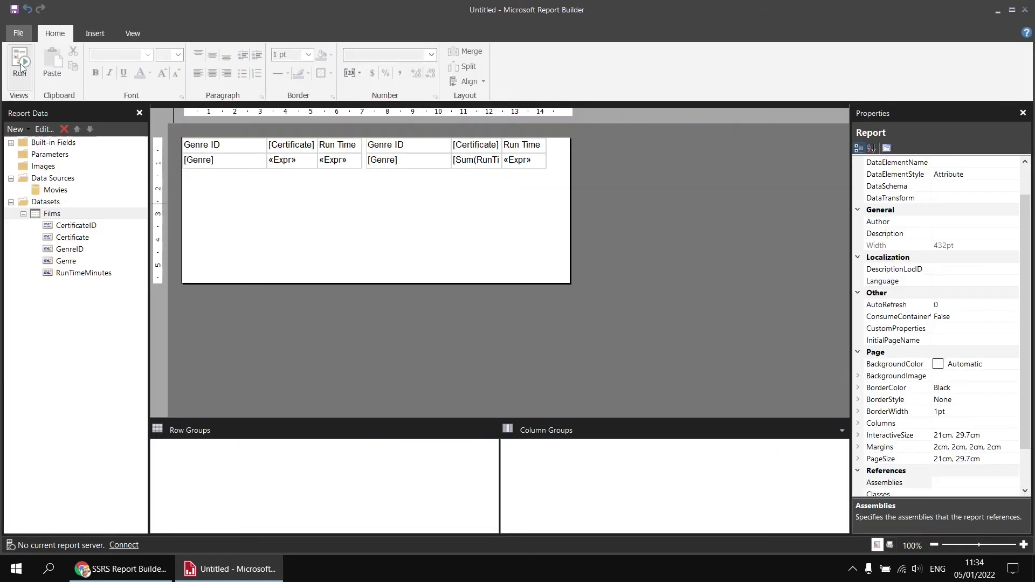
{"action": "left_click", "coordinate": [282, 161]}
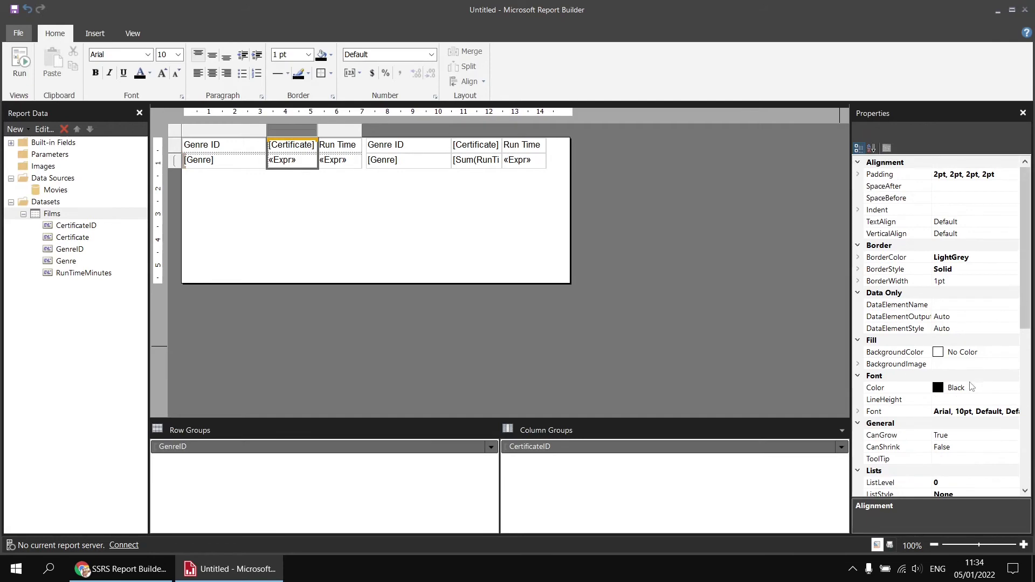
{"action": "scroll", "coordinate": [970, 386], "scroll_direction": "down", "scroll_amount": 9}
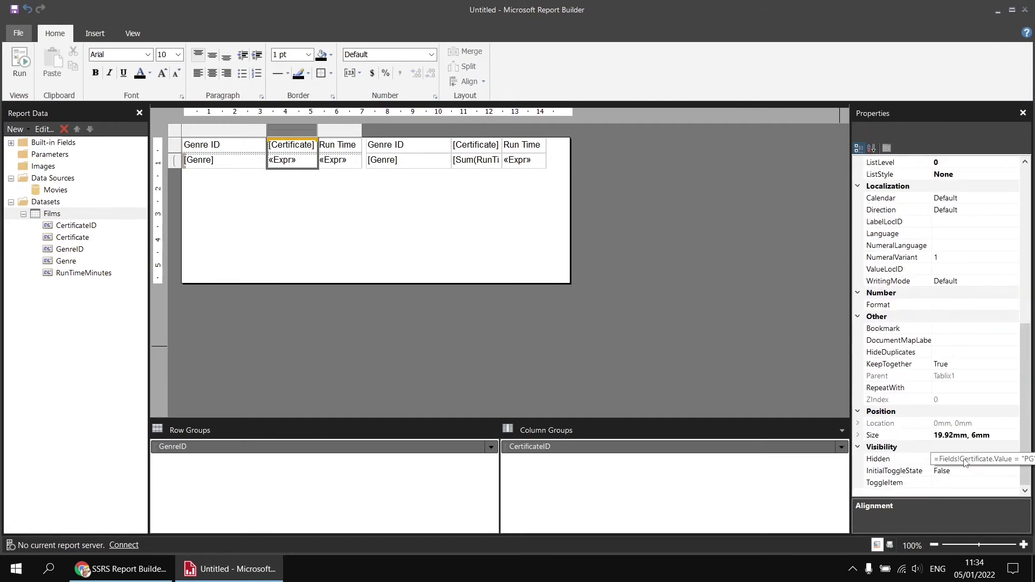
{"action": "left_click", "coordinate": [964, 460]}
{"action": "left_click_drag", "start_coordinate": [937, 459], "coordinate": [1009, 460]}
{"action": "key", "text": "ctrl+c"}
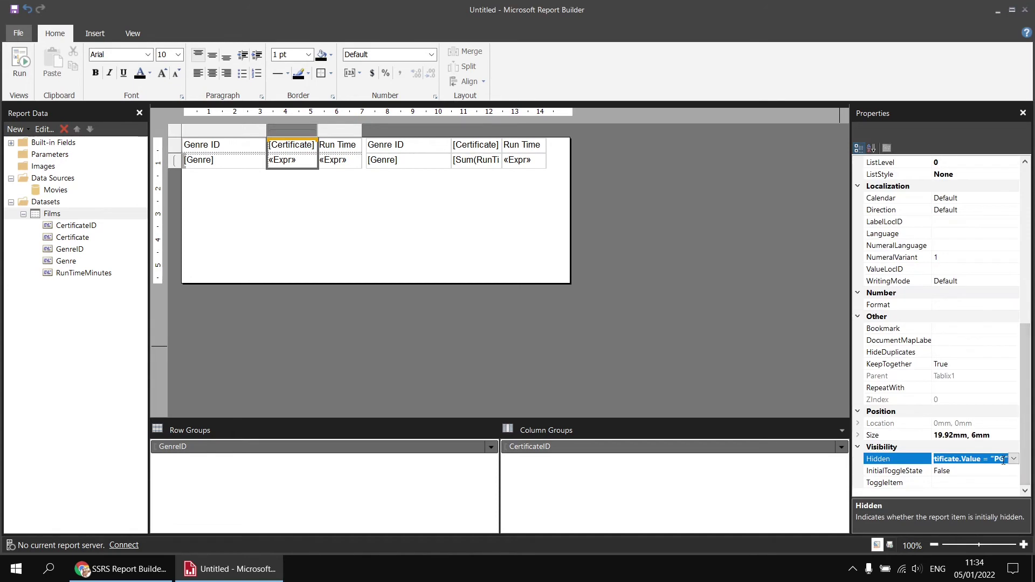
{"action": "left_click", "coordinate": [1014, 459]}
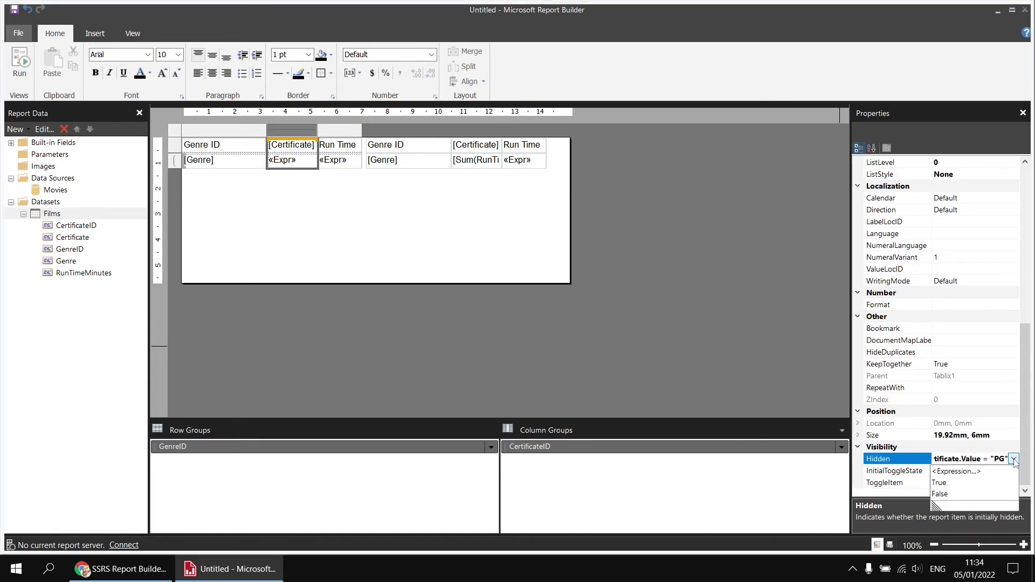
{"action": "left_click", "coordinate": [945, 494]}
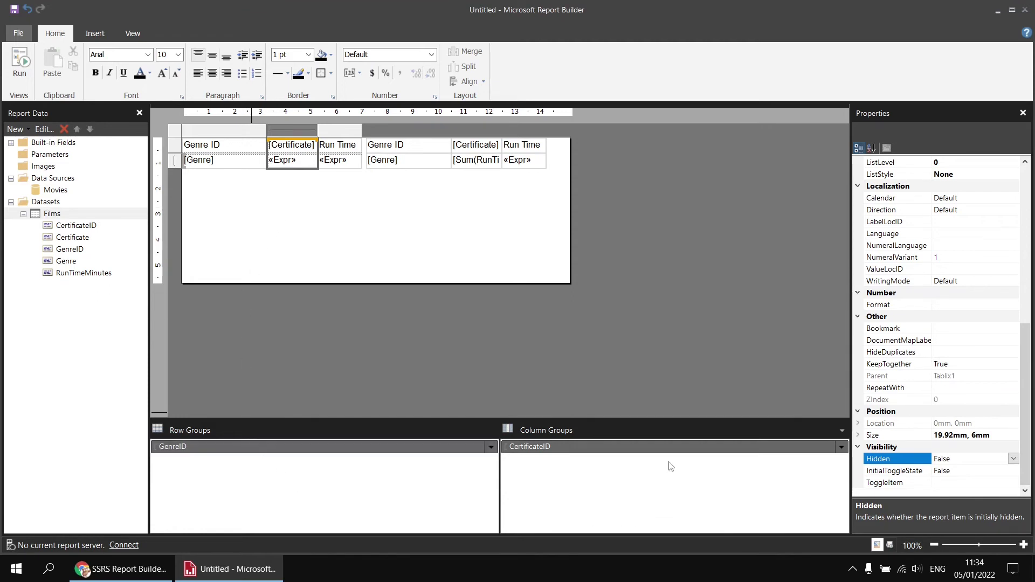
Set the Hidden property of the first matrix's CertificateID column group to =Fields!Certificate.Value = "PG" and run the report
{"action": "left_click", "coordinate": [567, 448]}
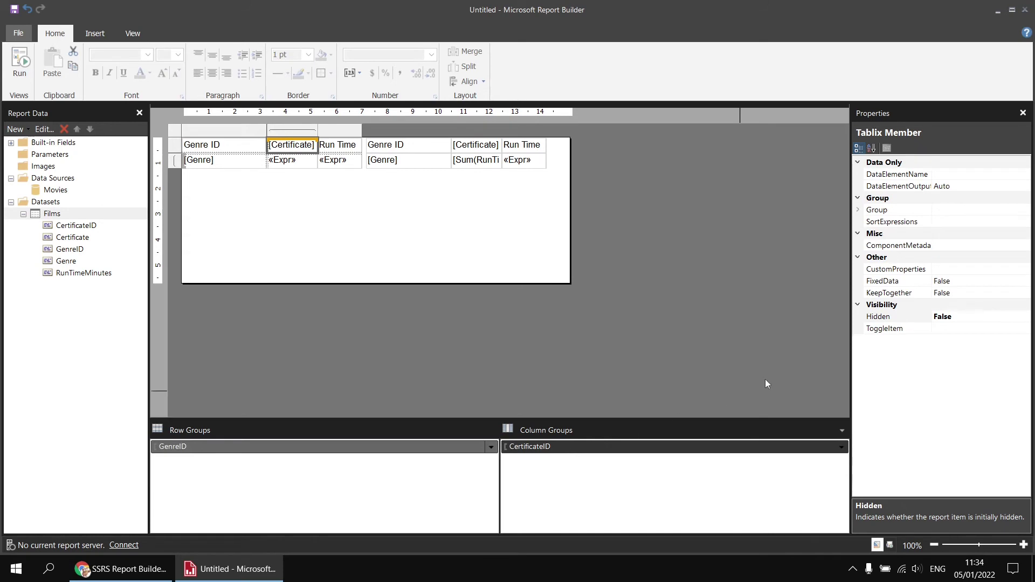
{"action": "left_click", "coordinate": [905, 317]}
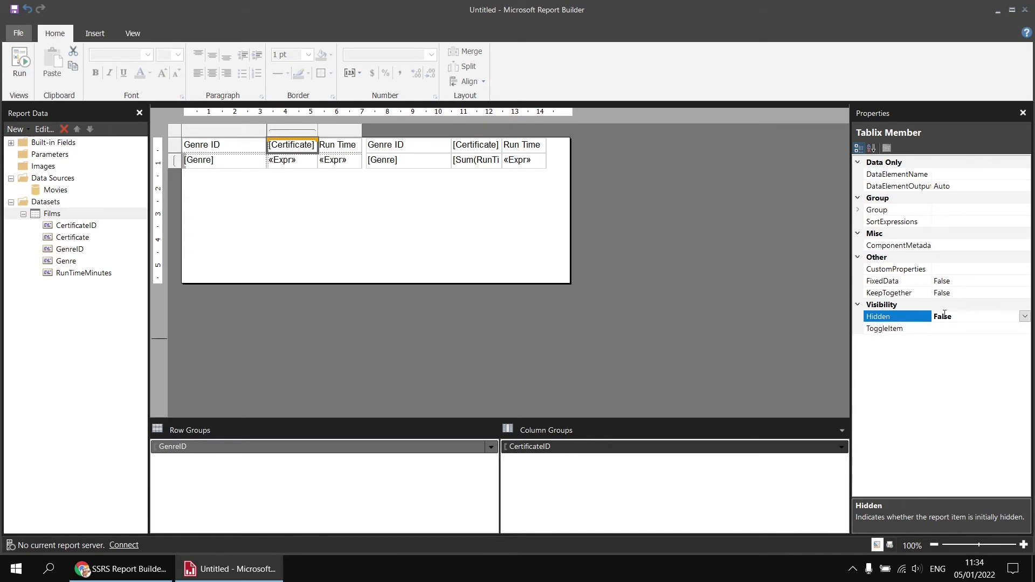
{"action": "left_click", "coordinate": [1024, 317]}
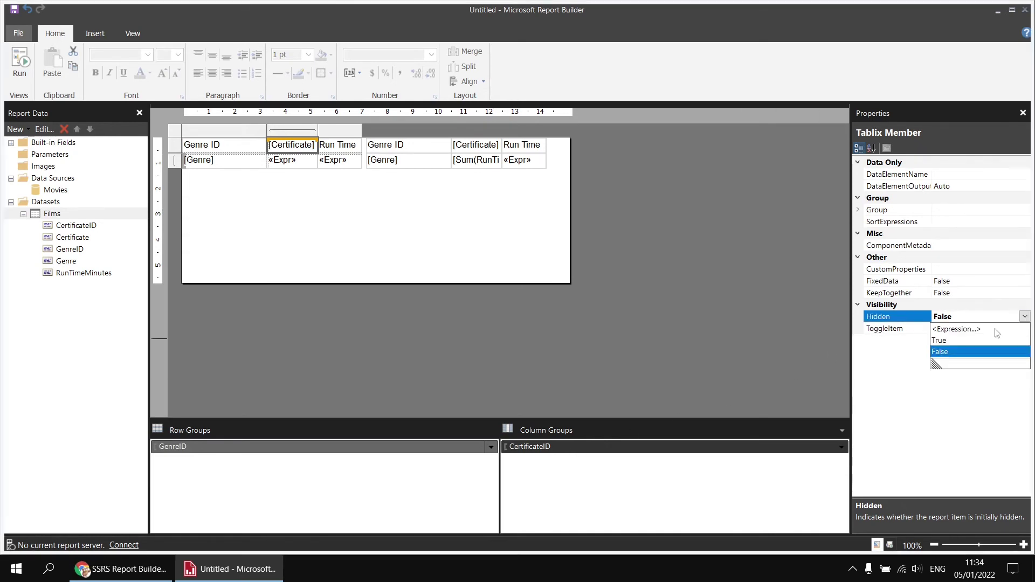
{"action": "left_click", "coordinate": [965, 330]}
{"action": "key", "text": "ctrl+a"}
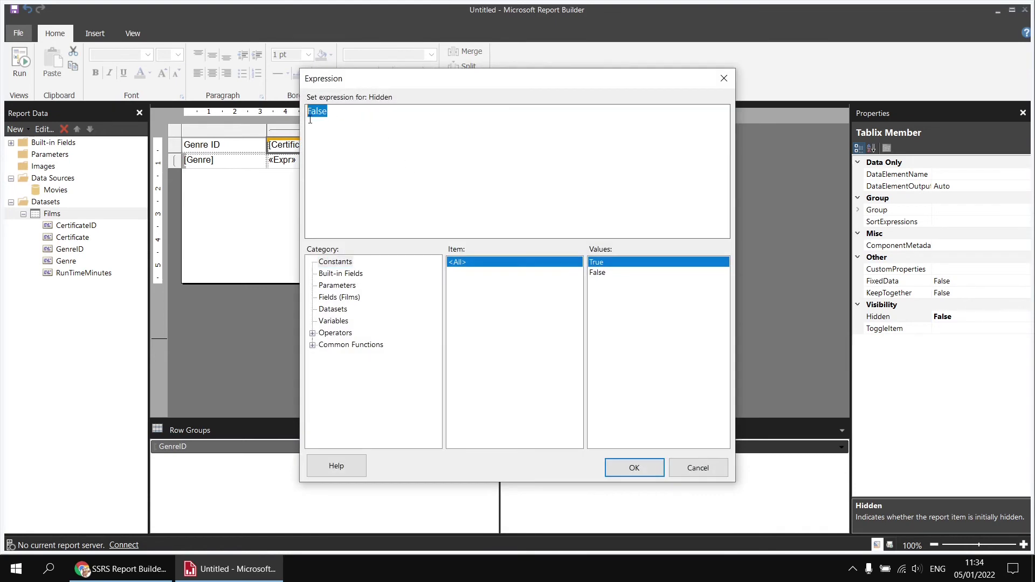
{"action": "key", "text": "ctrl+v"}
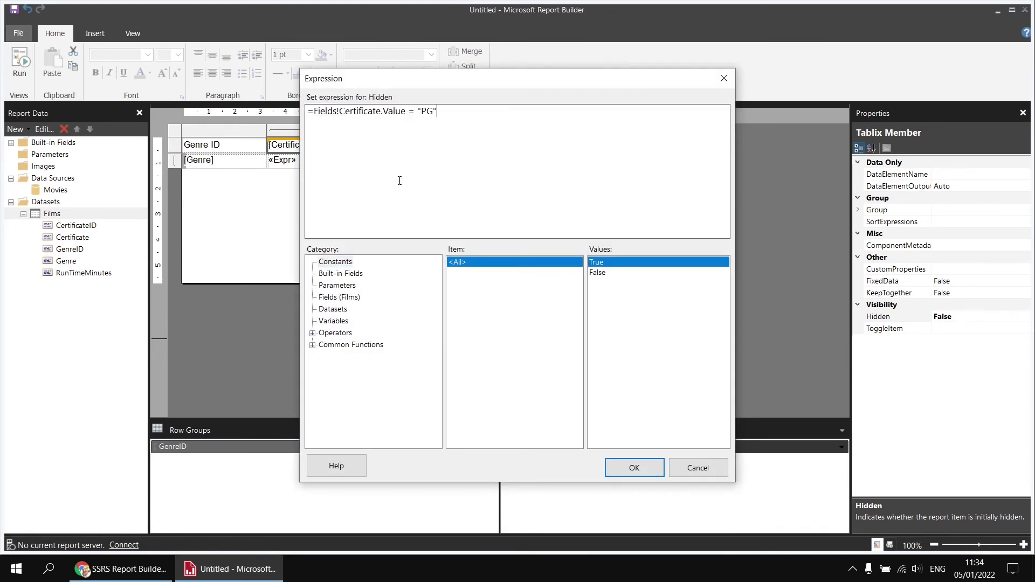
{"action": "left_click", "coordinate": [631, 469]}
{"action": "left_click", "coordinate": [22, 64]}
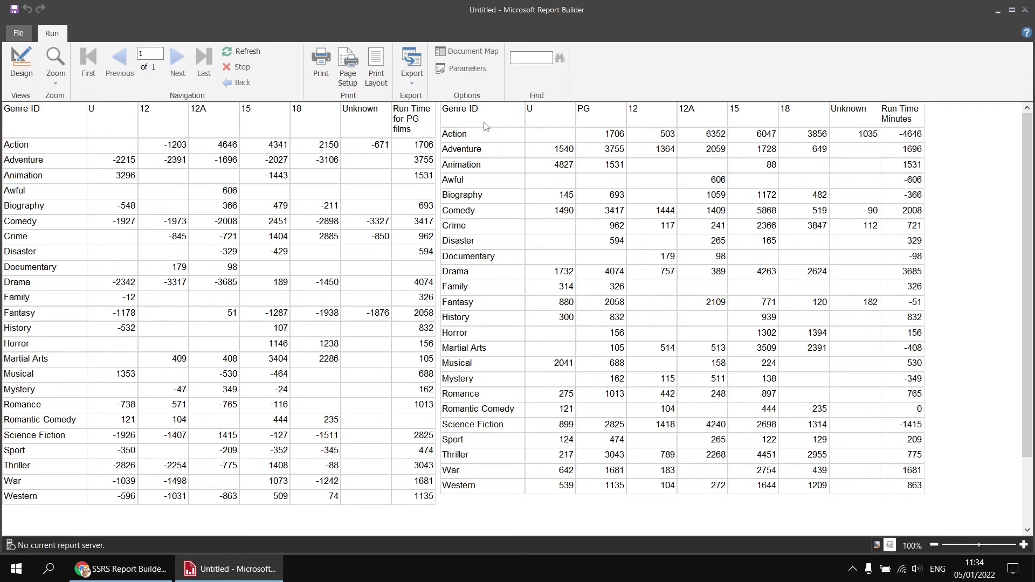
Return to the design and delete the second matrix
{"action": "left_click", "coordinate": [22, 62]}
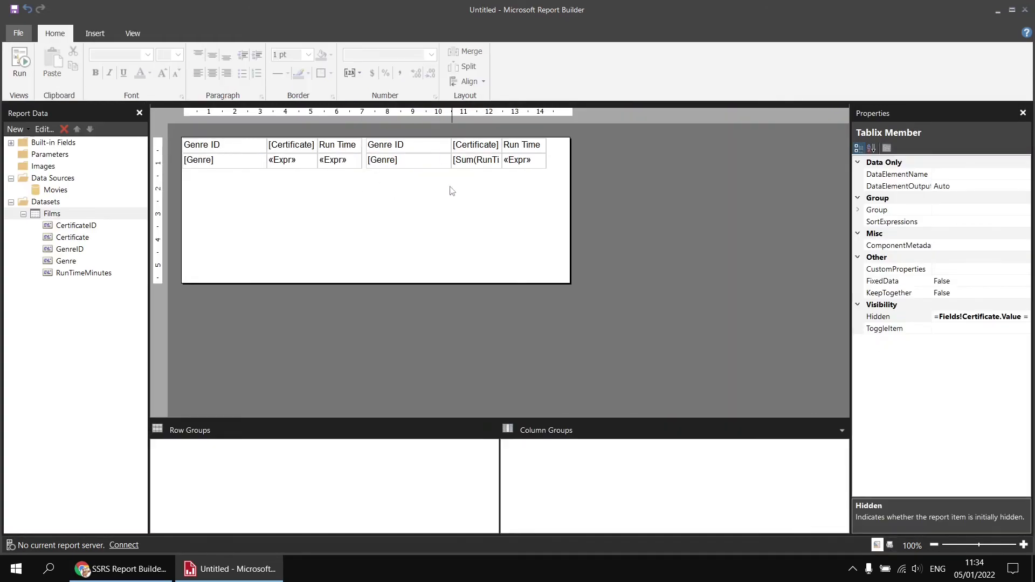
{"action": "left_click", "coordinate": [410, 164]}
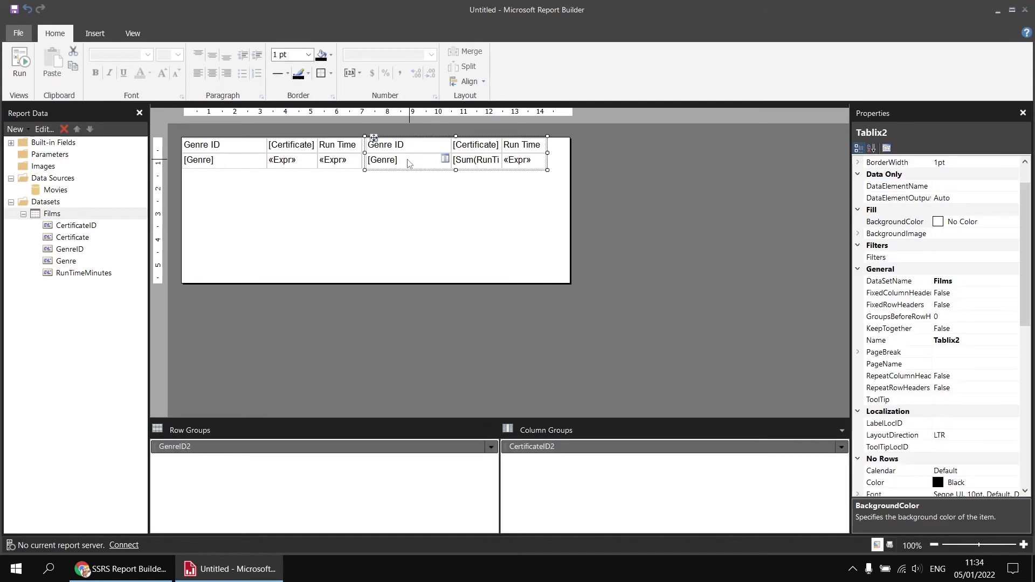
{"action": "key", "text": "Delete"}
Widen the "Run Time for PG films" column to about the 10 cm ruler mark and run the report
{"action": "left_click", "coordinate": [353, 146]}
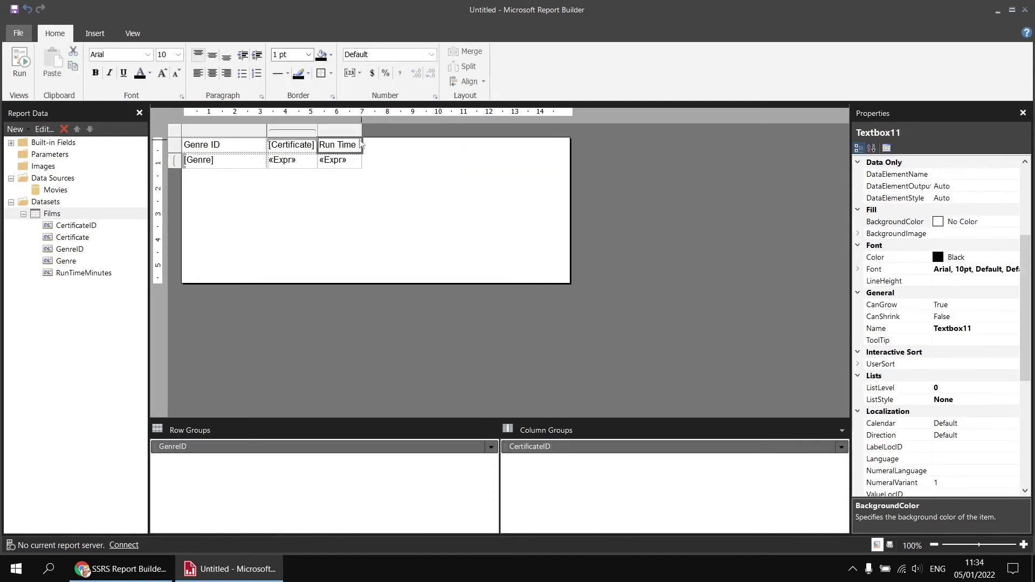
{"action": "left_click_drag", "start_coordinate": [361, 132], "coordinate": [437, 131]}
{"action": "left_click", "coordinate": [20, 63]}
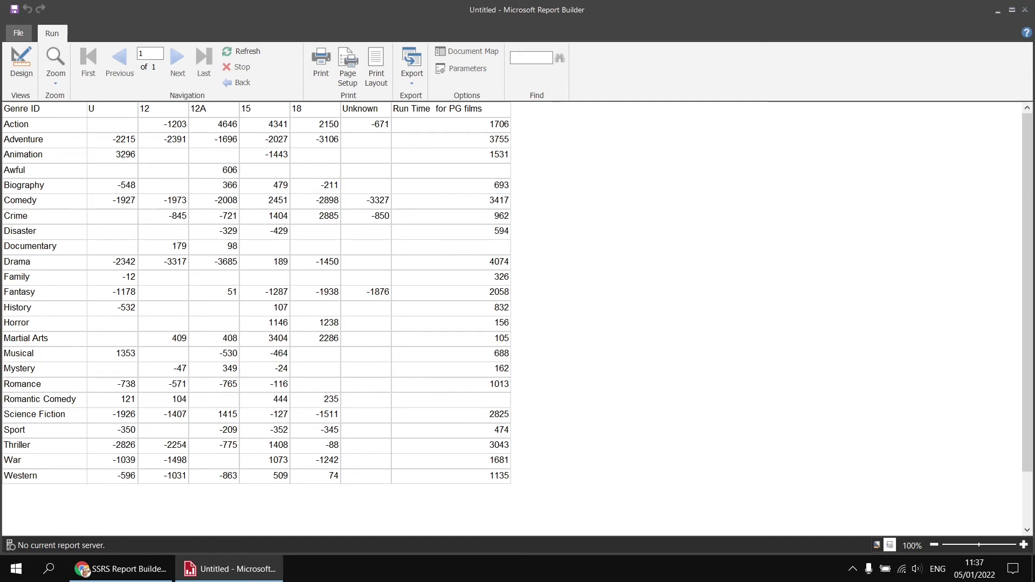
Return to the design and start a new embedded dataset named CertificateList on the Movies data source
{"action": "left_click", "coordinate": [23, 67]}
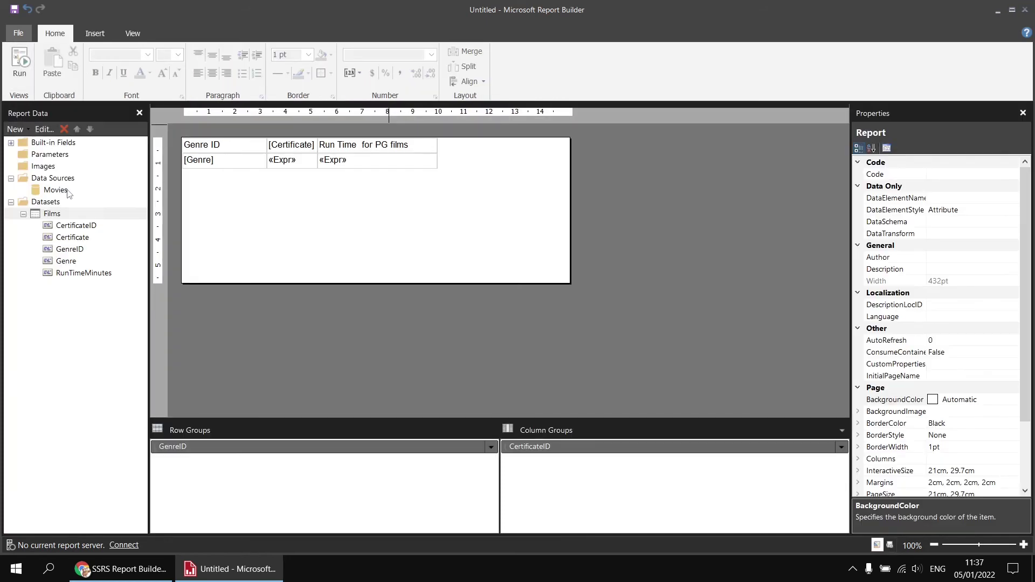
{"action": "right_click", "coordinate": [69, 194]}
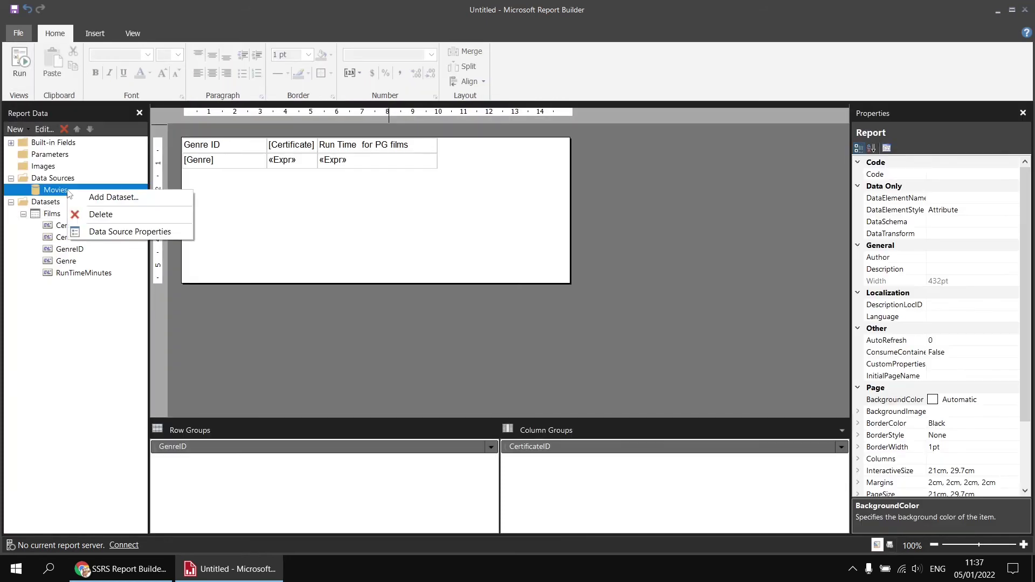
{"action": "left_click", "coordinate": [117, 198]}
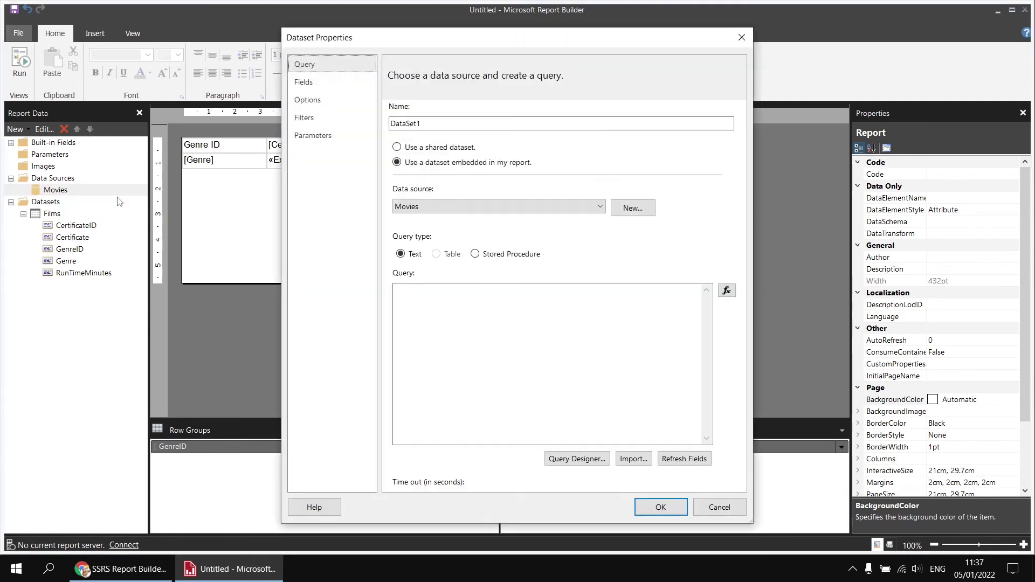
{"action": "left_click", "coordinate": [407, 123]}
{"action": "double_click", "coordinate": [407, 124]}
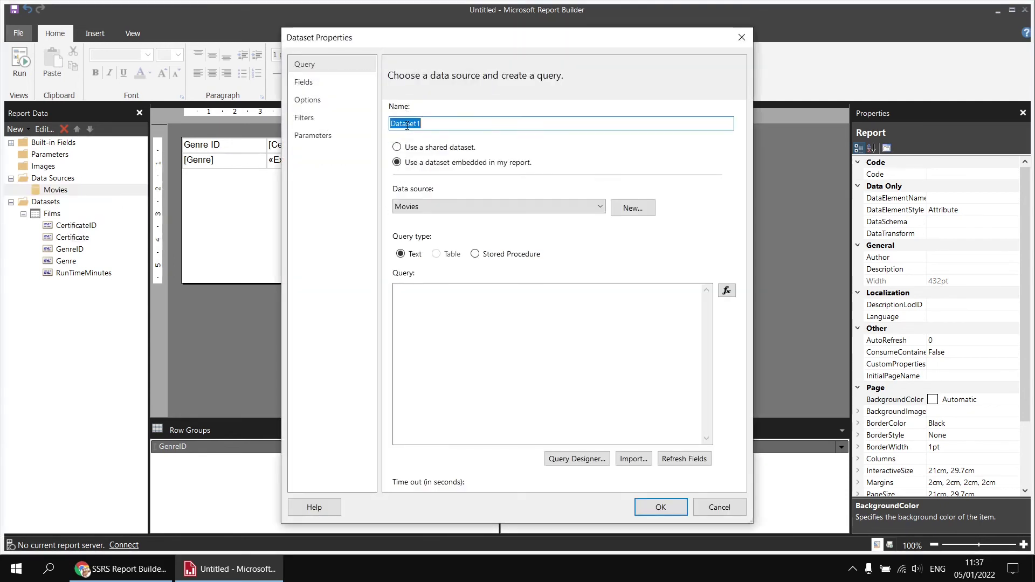
{"action": "type", "text": "Certifica"}
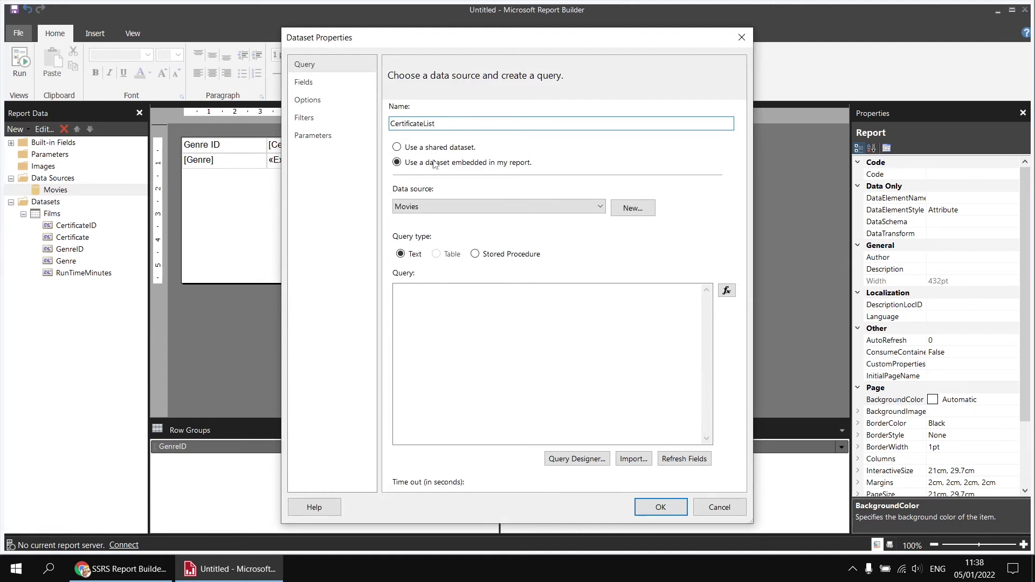
Build the CertificateList query from only the Certificate field of the Certificate table and save the dataset
{"action": "left_click", "coordinate": [569, 458]}
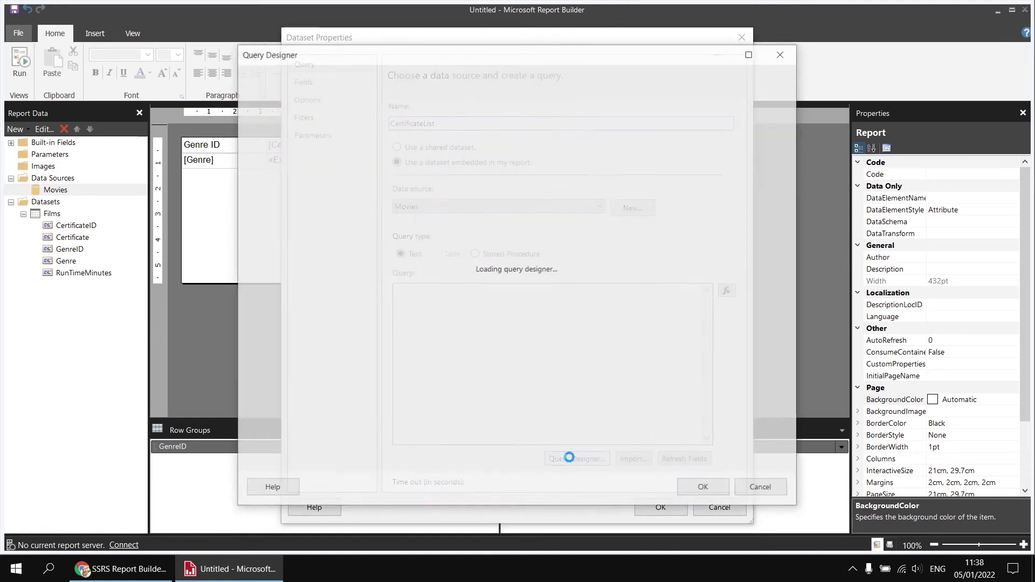
{"action": "left_click", "coordinate": [247, 117]}
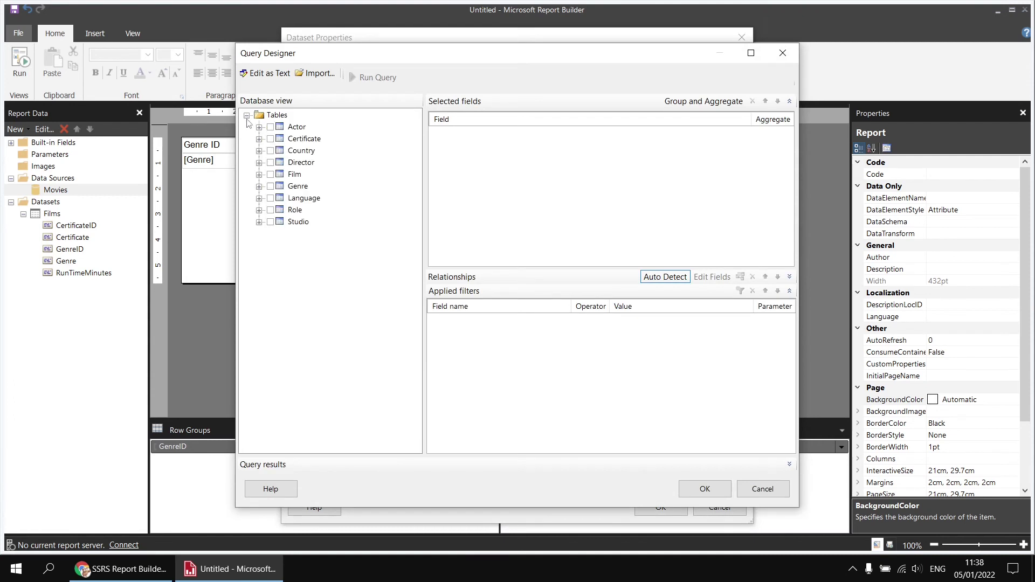
{"action": "left_click", "coordinate": [259, 139]}
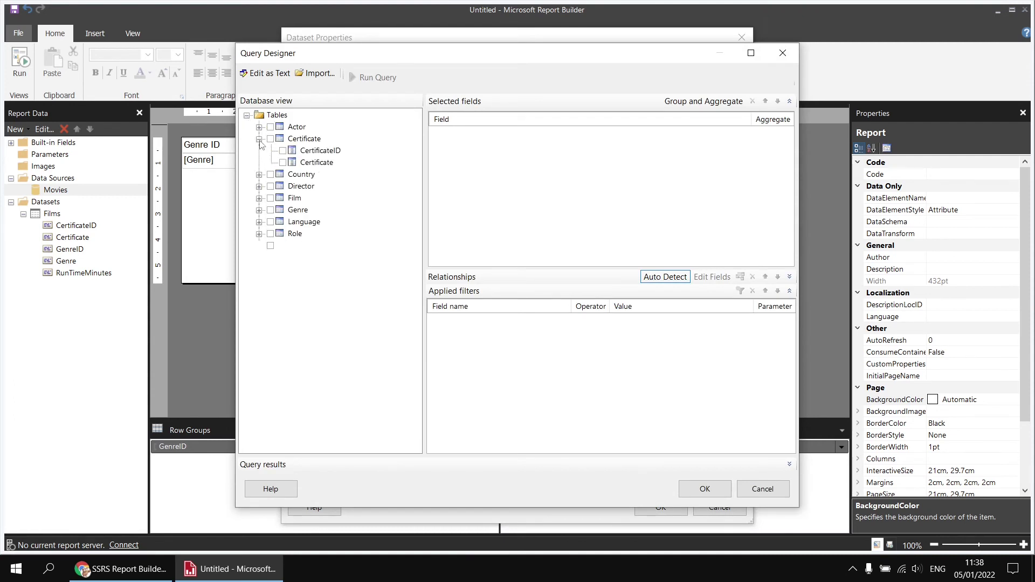
{"action": "left_click", "coordinate": [283, 163]}
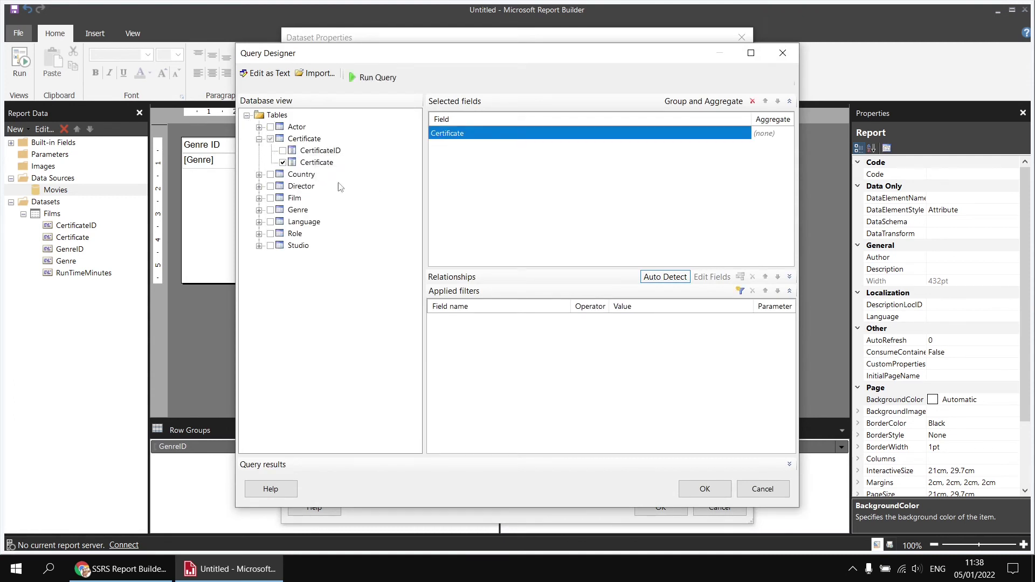
{"action": "left_click", "coordinate": [699, 489]}
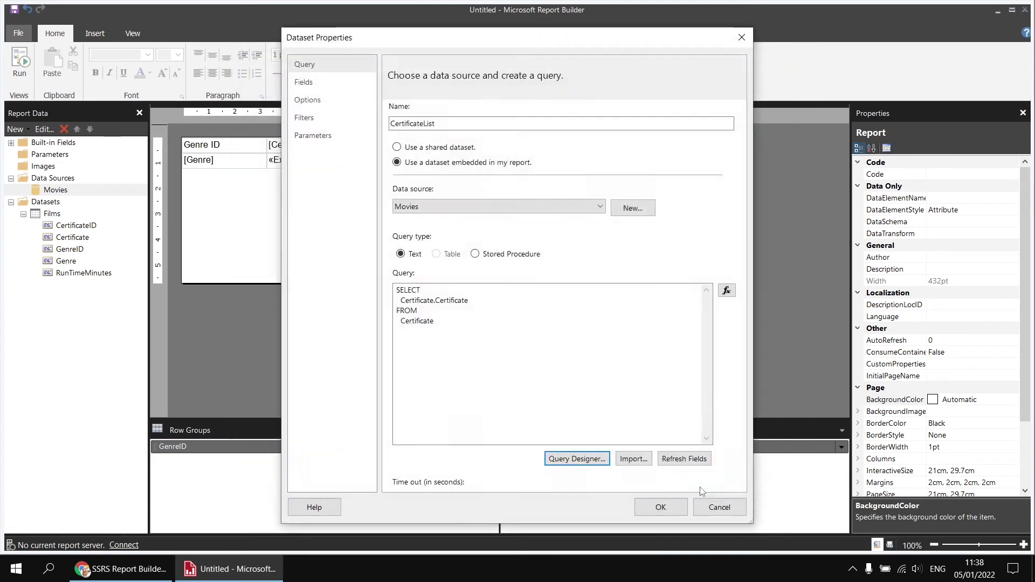
{"action": "left_click", "coordinate": [658, 508]}
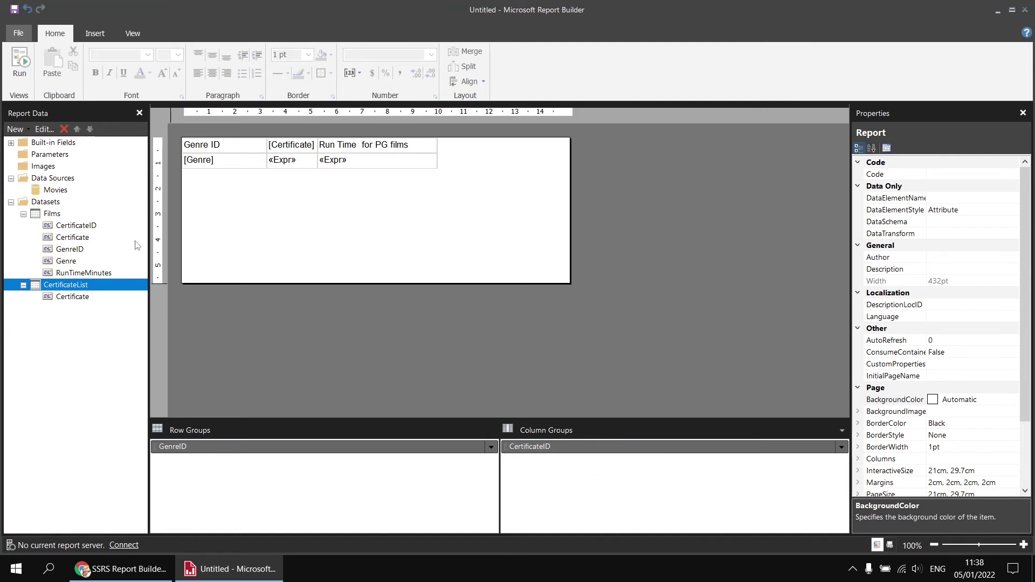
Show the report's Parameters layout grid above the design surface
{"action": "right_click", "coordinate": [65, 158]}
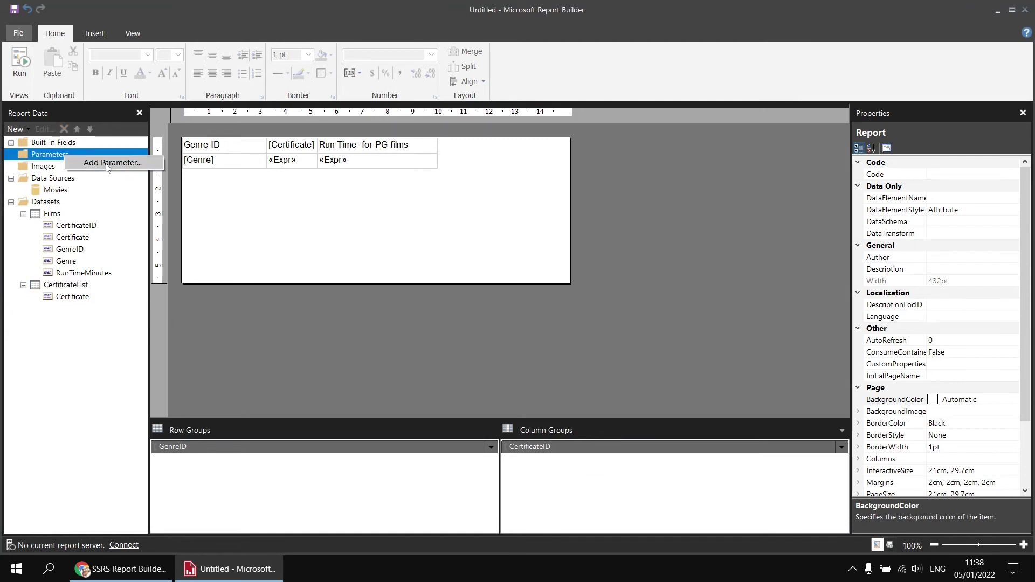
{"action": "right_click", "coordinate": [604, 164]}
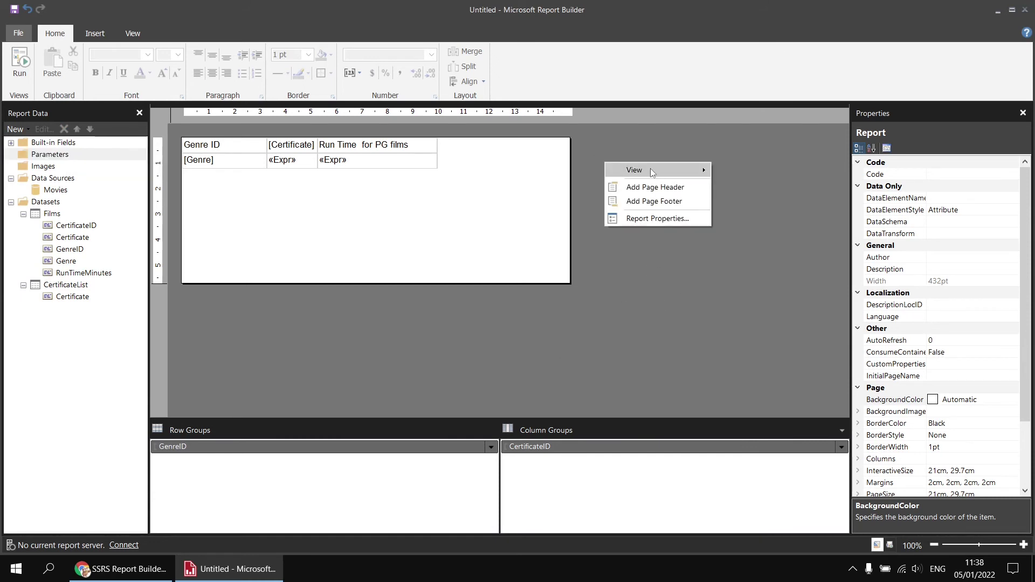
{"action": "mouse_move", "coordinate": [653, 171]}
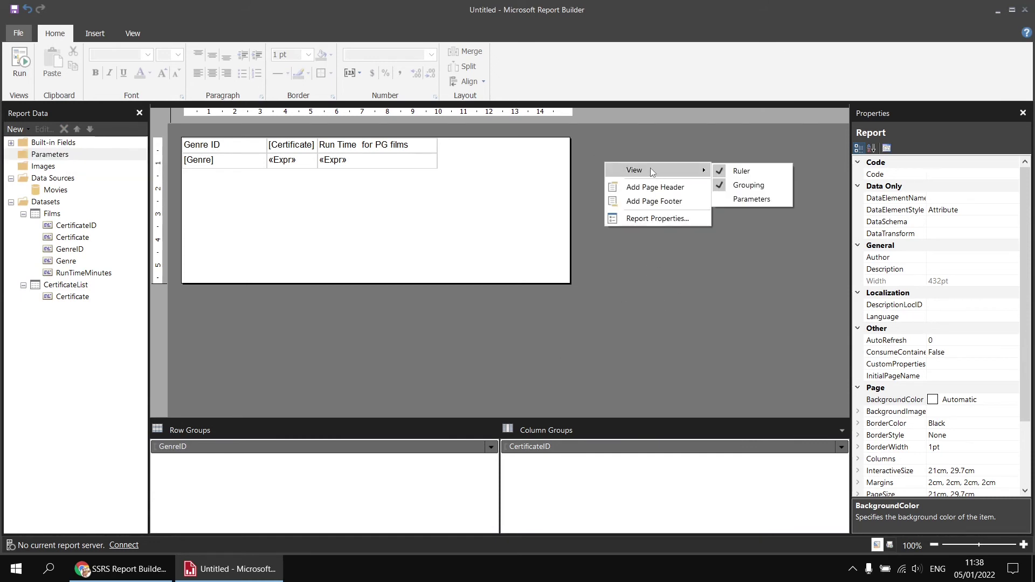
{"action": "left_click", "coordinate": [741, 199]}
Add a report parameter in the grid's first cell named CertificateToCompare with the prompt "Choose certificate"
{"action": "right_click", "coordinate": [198, 141]}
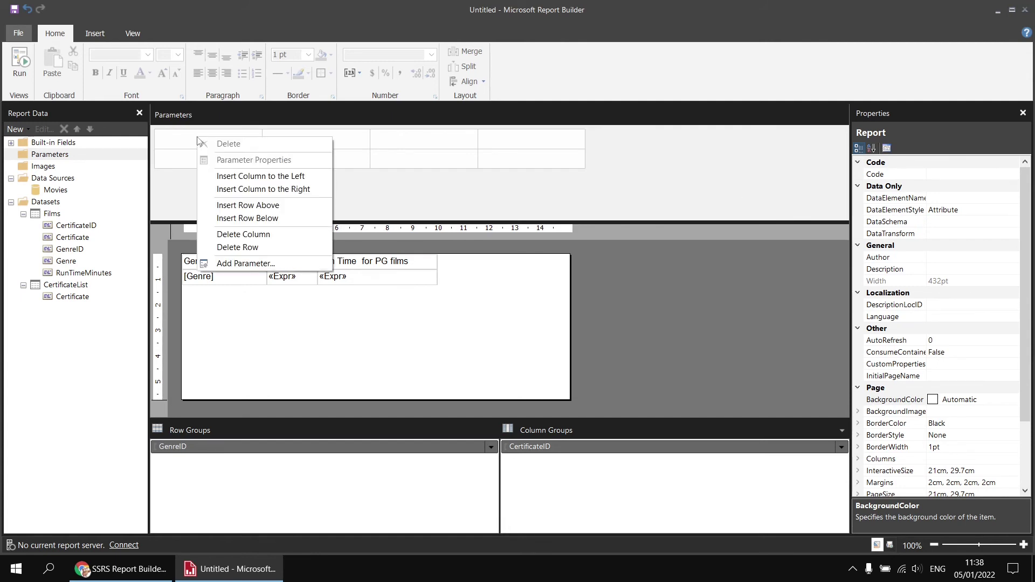
{"action": "left_click", "coordinate": [248, 264]}
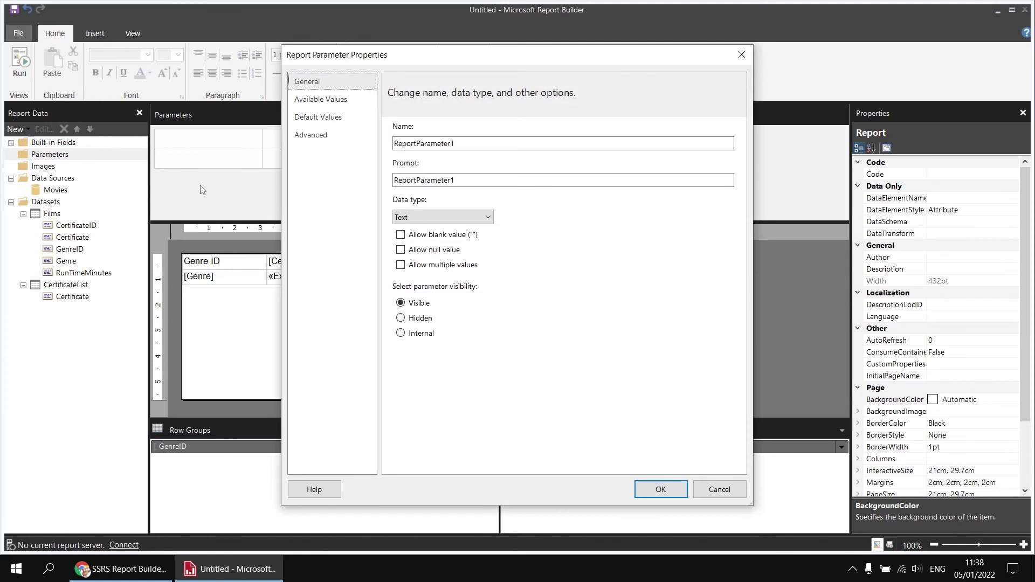
{"action": "double_click", "coordinate": [418, 143]}
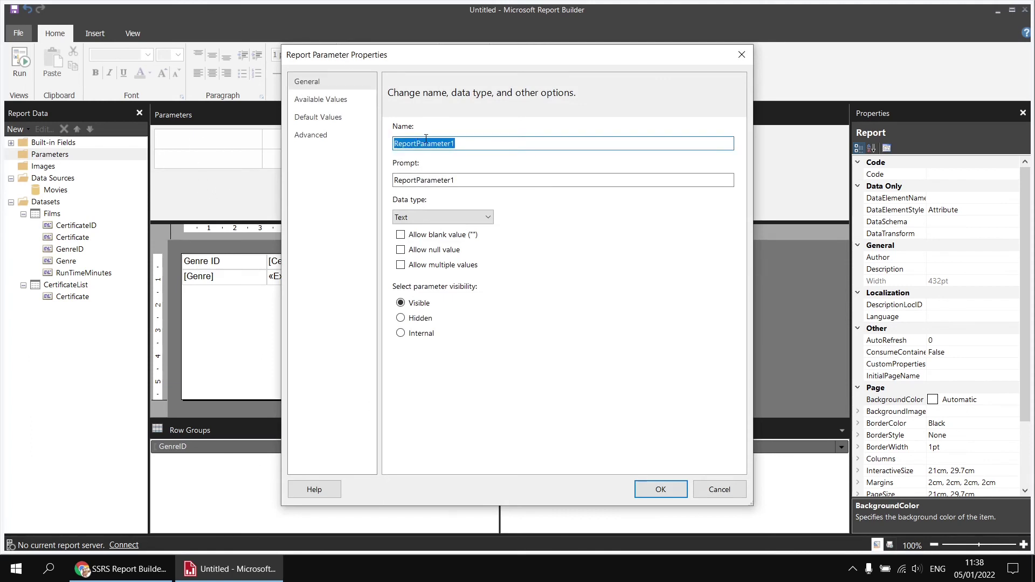
{"action": "type", "text": "CertificateToCompare"}
{"action": "double_click", "coordinate": [430, 180]}
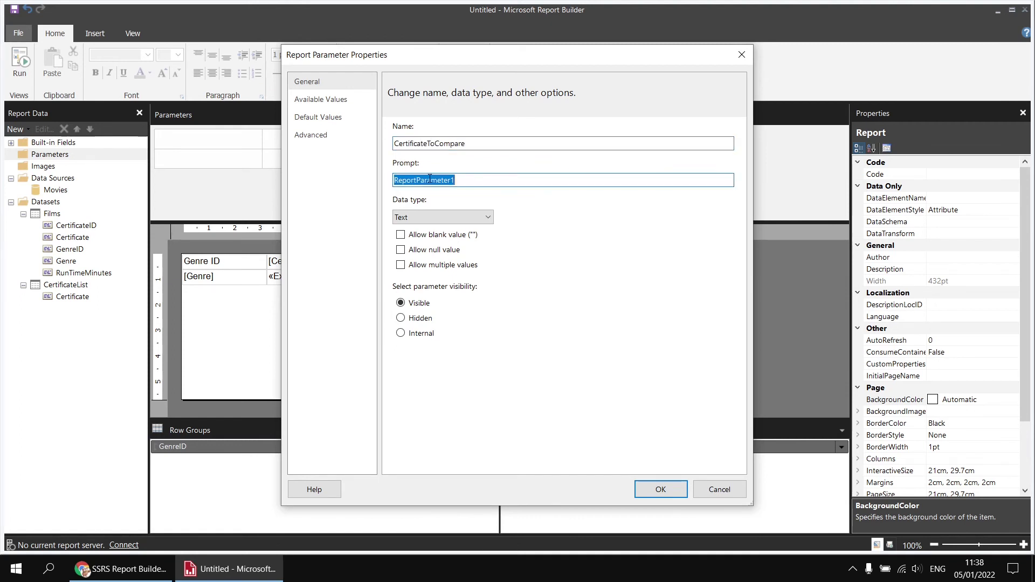
{"action": "type", "text": "Choose certificate"}
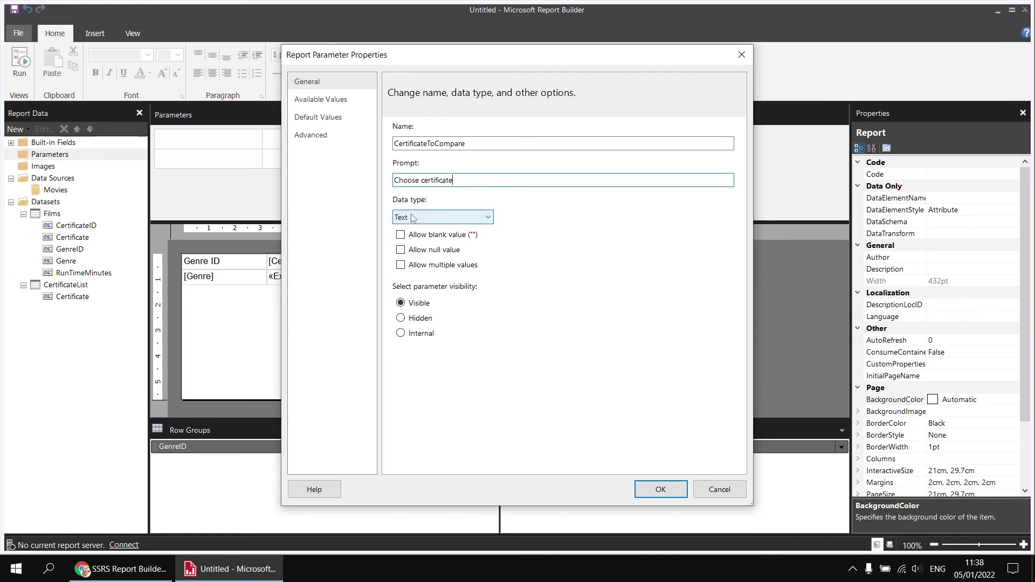
Get the parameter's available values from the CertificateList dataset, using Certificate as value and label field, and save the parameter
{"action": "left_click", "coordinate": [339, 101]}
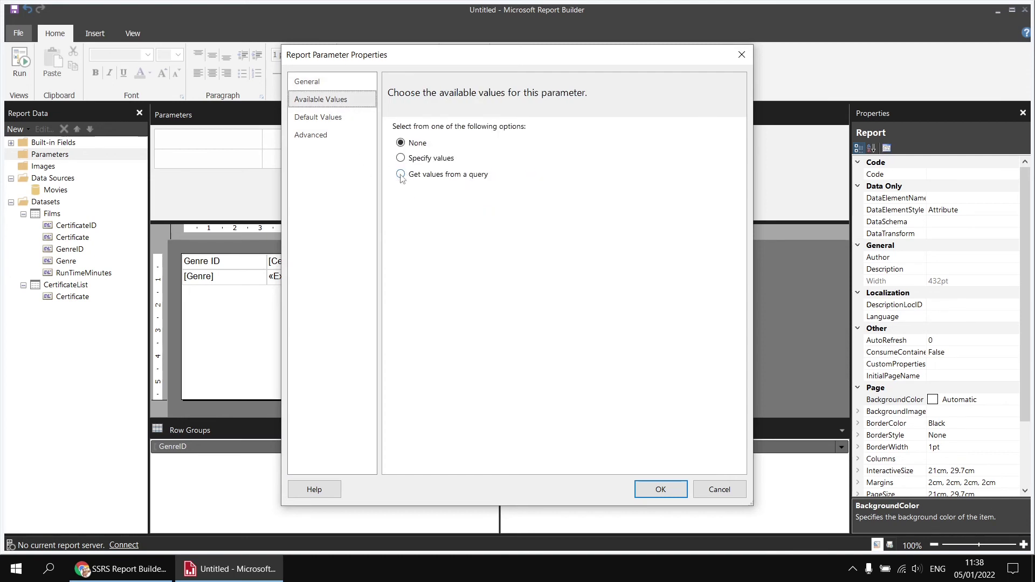
{"action": "left_click", "coordinate": [400, 174]}
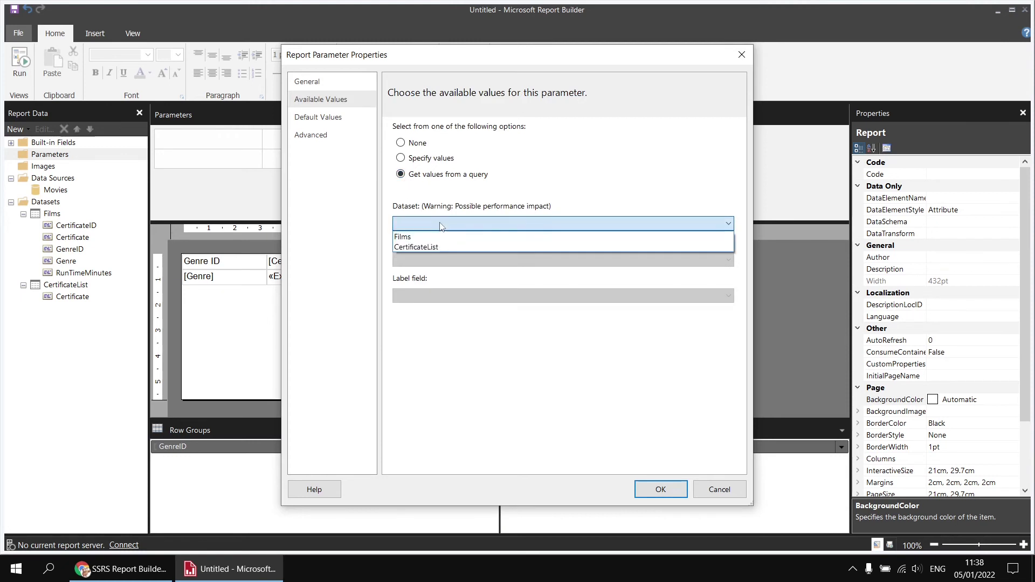
{"action": "left_click", "coordinate": [436, 246]}
{"action": "left_click", "coordinate": [436, 260]}
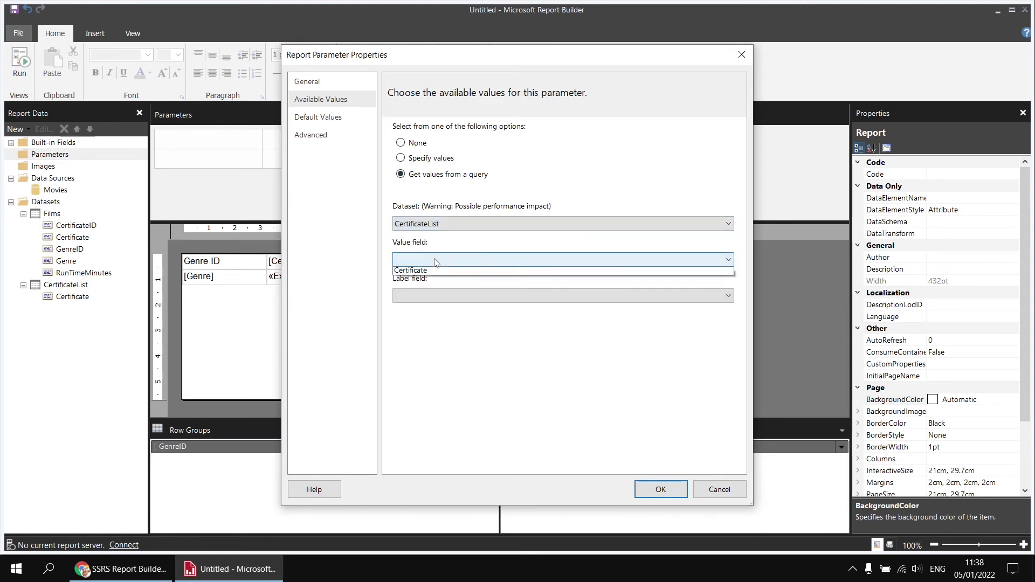
{"action": "left_click", "coordinate": [434, 273]}
{"action": "left_click", "coordinate": [431, 299]}
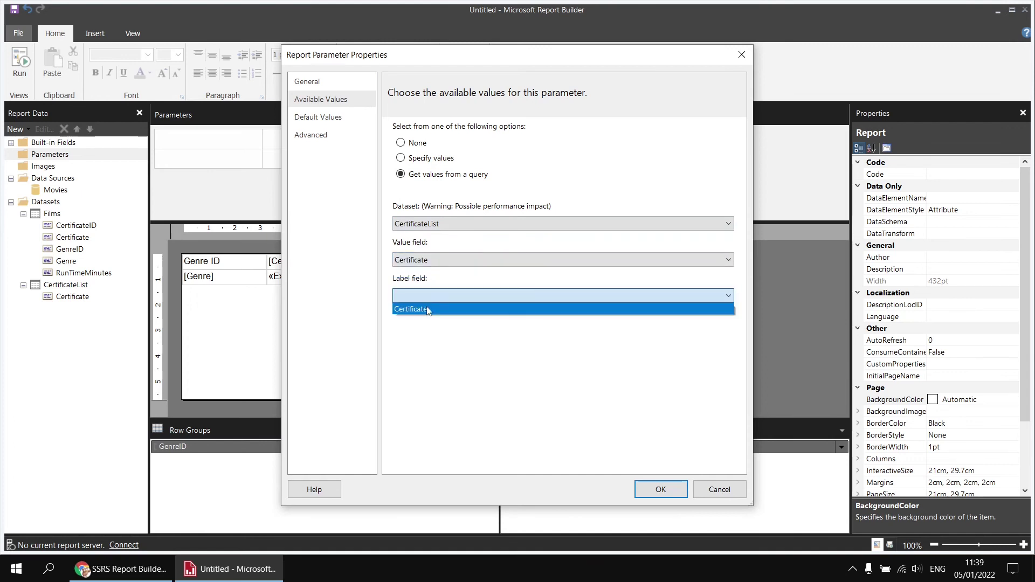
{"action": "left_click", "coordinate": [429, 310]}
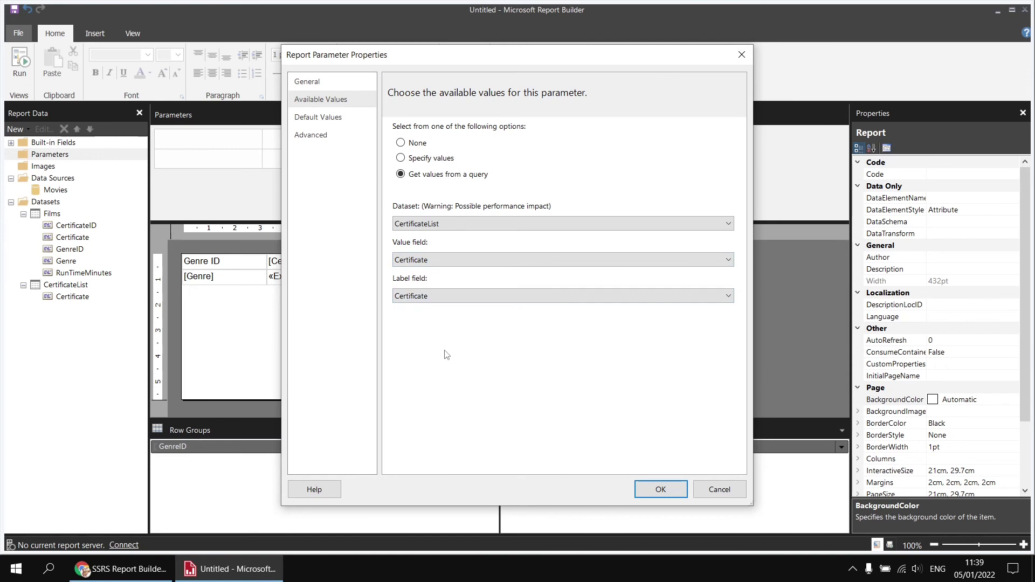
{"action": "left_click", "coordinate": [656, 493]}
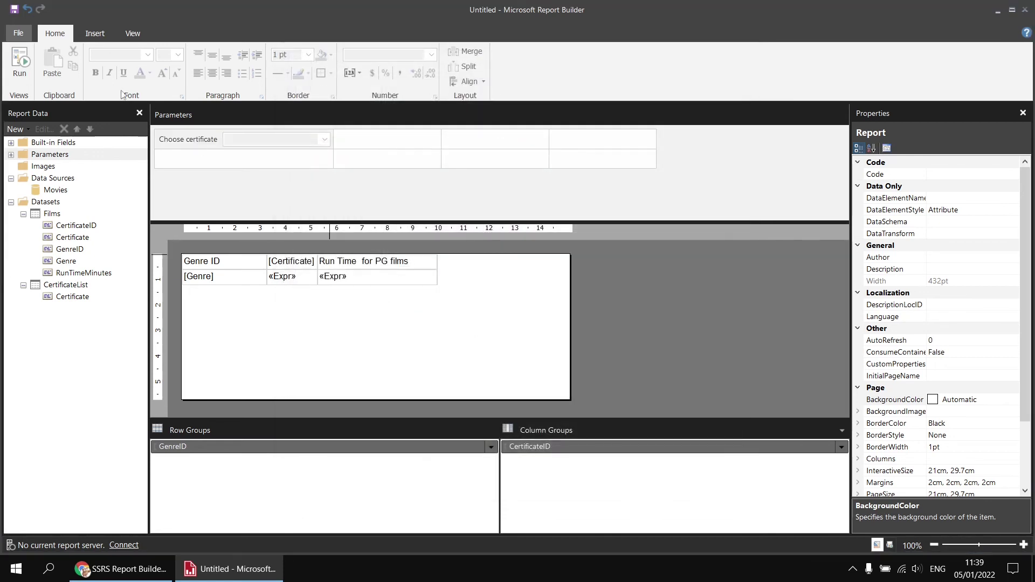
Preview the report, check the options in the Choose certificate drop-down, and return to the design view
{"action": "left_click", "coordinate": [25, 71]}
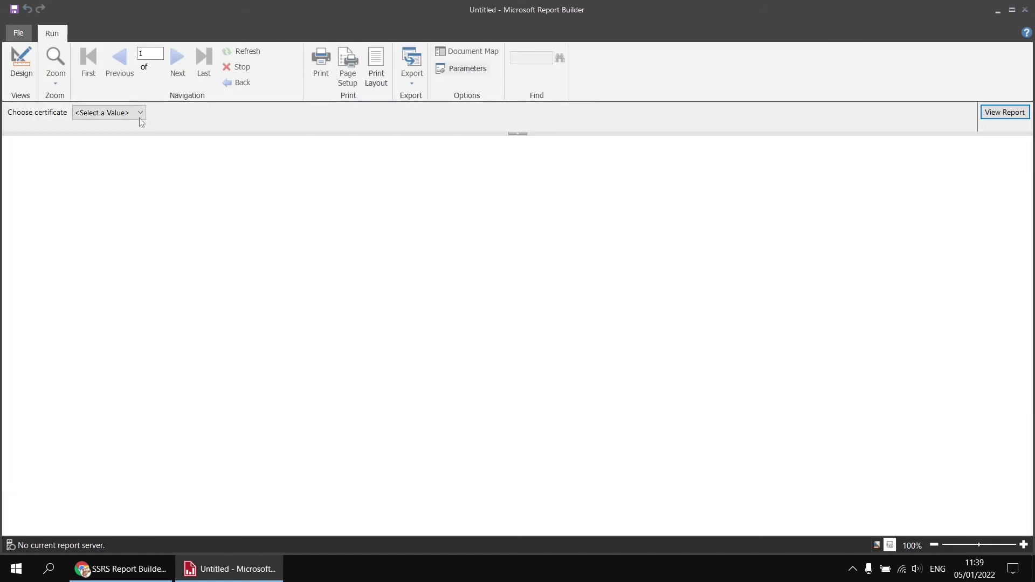
{"action": "left_click", "coordinate": [140, 115]}
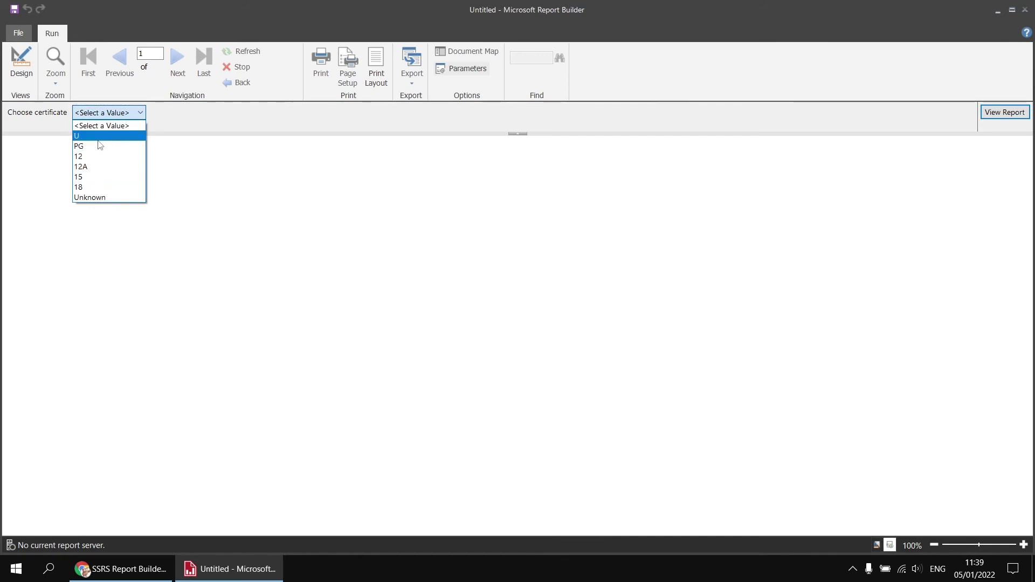
{"action": "left_click", "coordinate": [25, 62]}
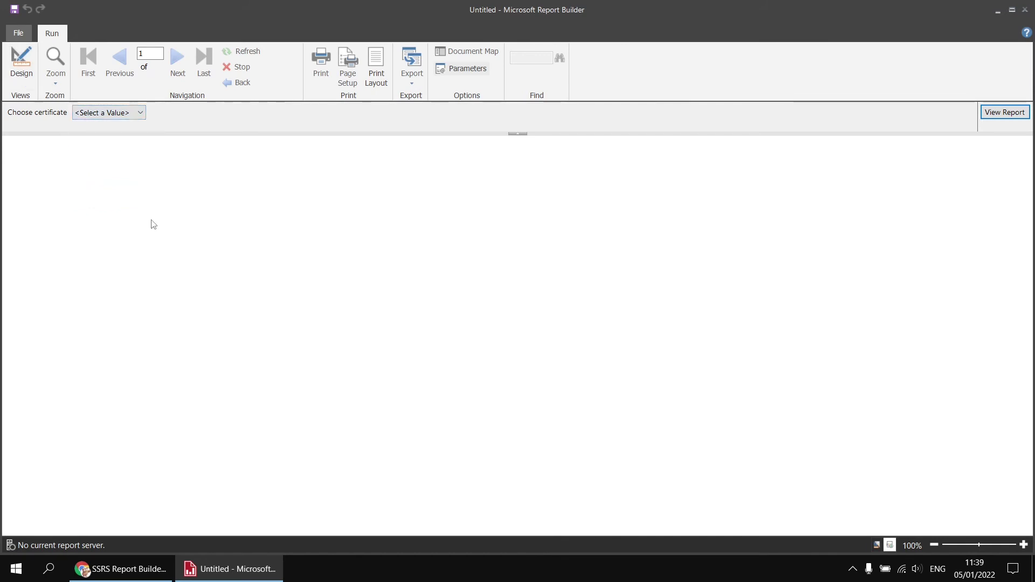
{"action": "left_click", "coordinate": [21, 62]}
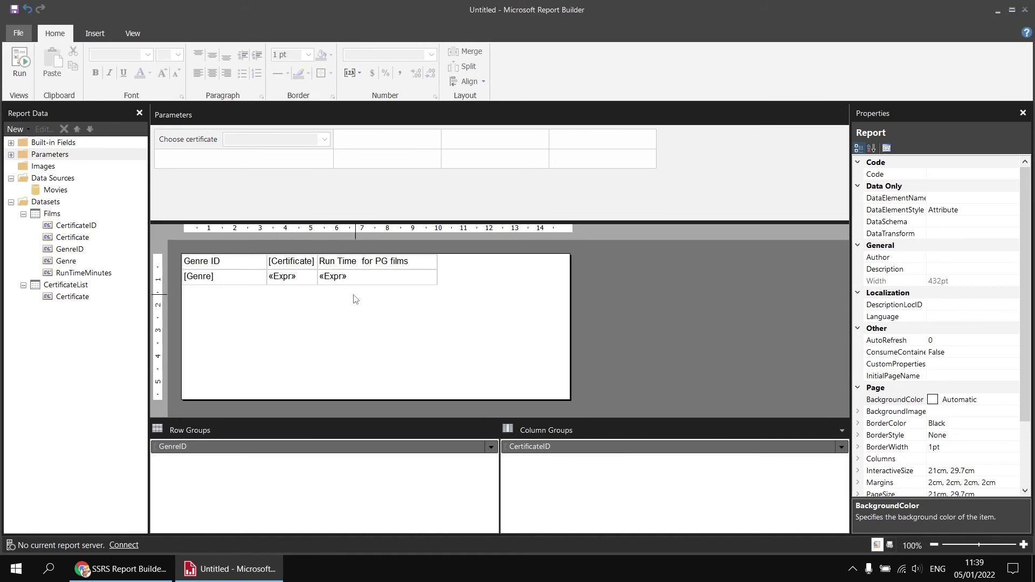
Replace "PG" with Parameters!CertificateToCompare.Value in the expression of the cell below the "Run Time for PG films" heading
{"action": "right_click", "coordinate": [359, 281]}
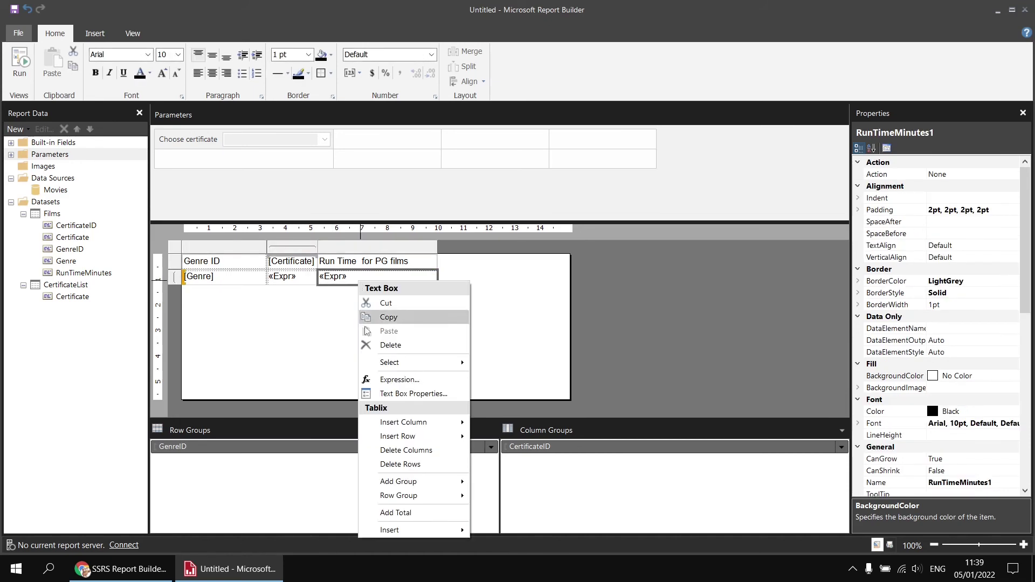
{"action": "left_click", "coordinate": [386, 380]}
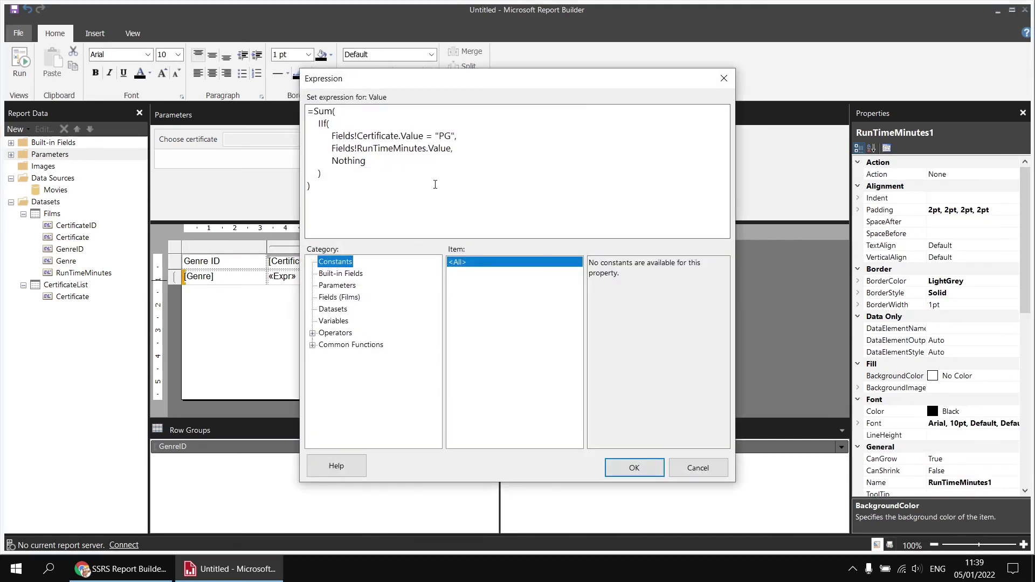
{"action": "left_click_drag", "start_coordinate": [436, 136], "coordinate": [453, 135]}
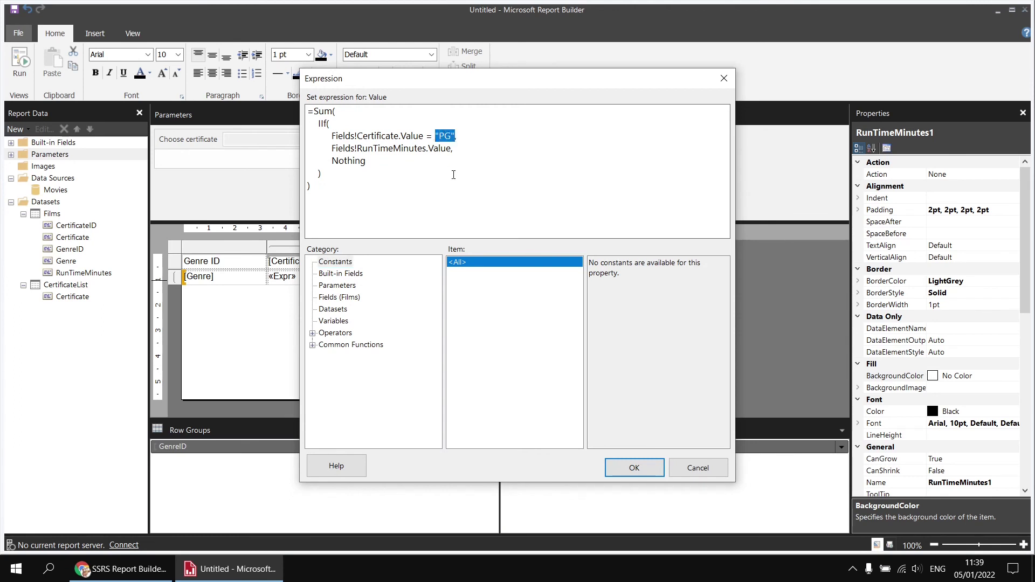
{"action": "key", "text": "BackSpace"}
{"action": "left_click", "coordinate": [345, 286]}
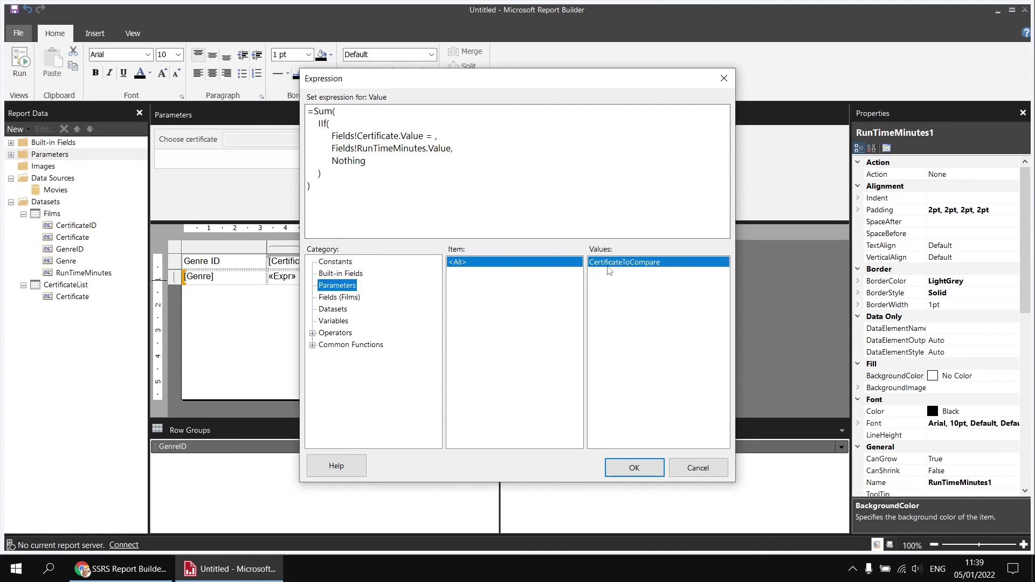
{"action": "double_click", "coordinate": [611, 263]}
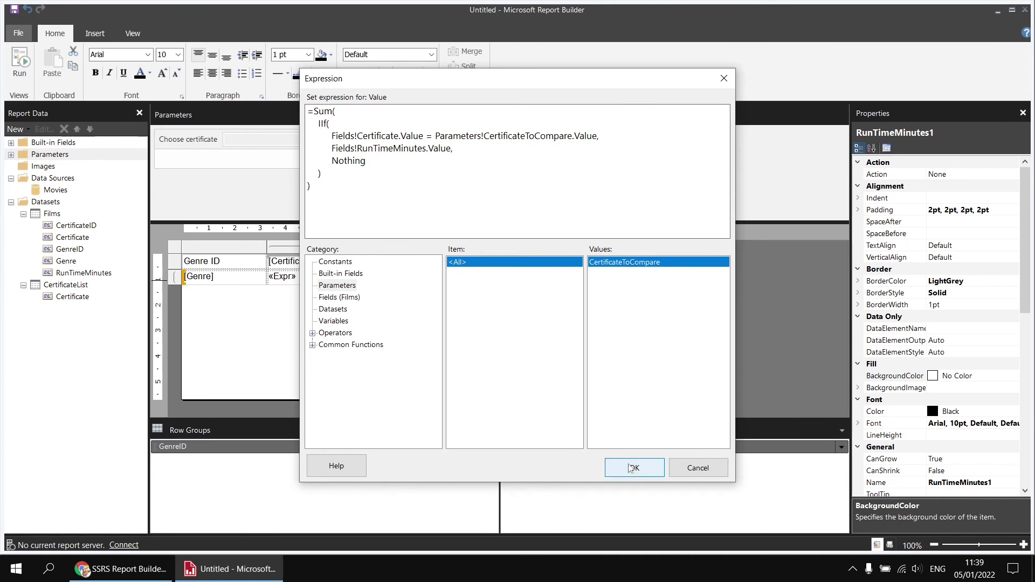
{"action": "left_click", "coordinate": [633, 468]}
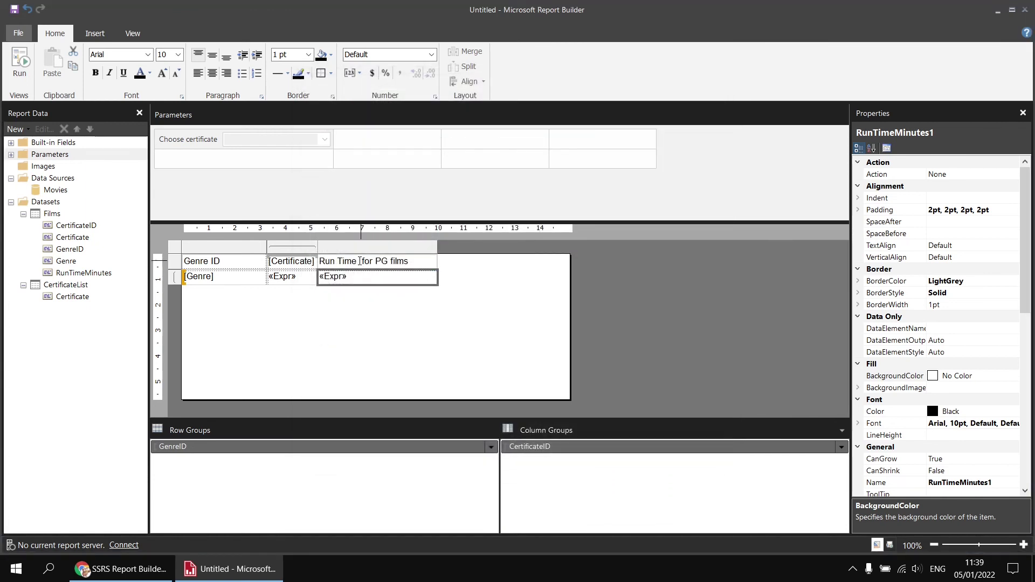
Remove the extra space after "Run Time" and the text "PG" from the last column's heading
{"action": "double_click", "coordinate": [362, 263]}
{"action": "key", "text": "BackSpace"}
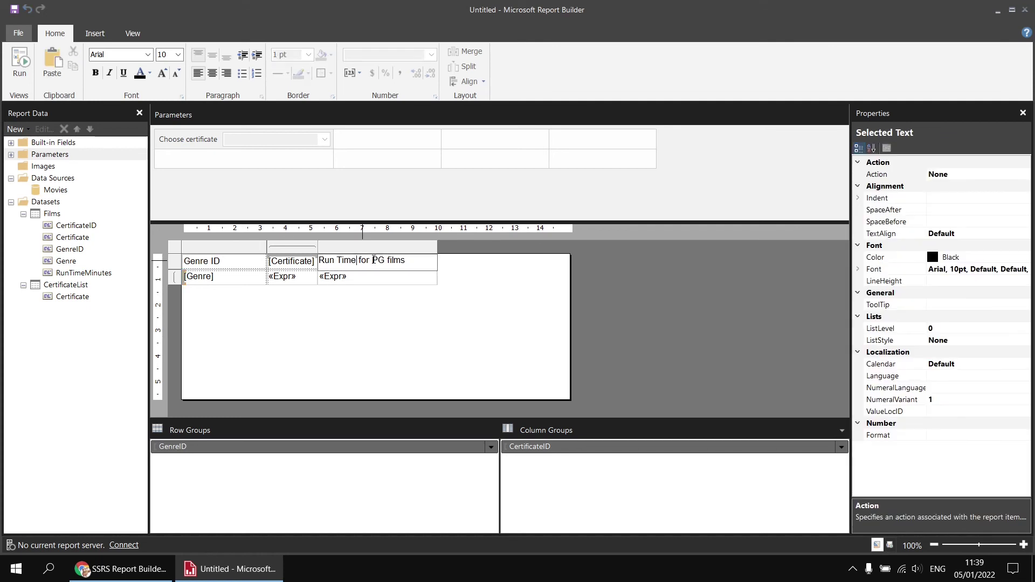
{"action": "left_click_drag", "start_coordinate": [374, 260], "coordinate": [383, 265]}
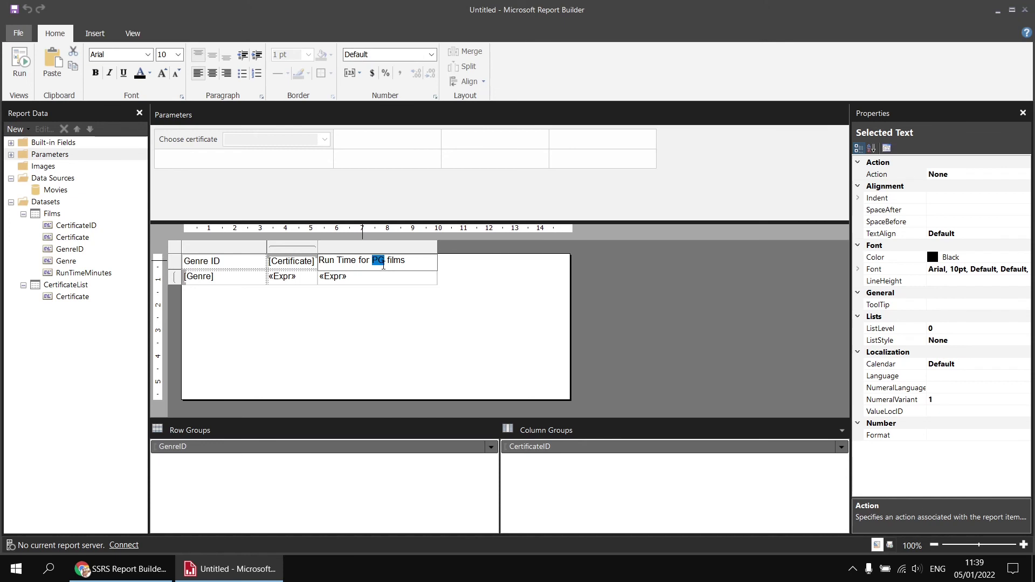
{"action": "key", "text": "Delete"}
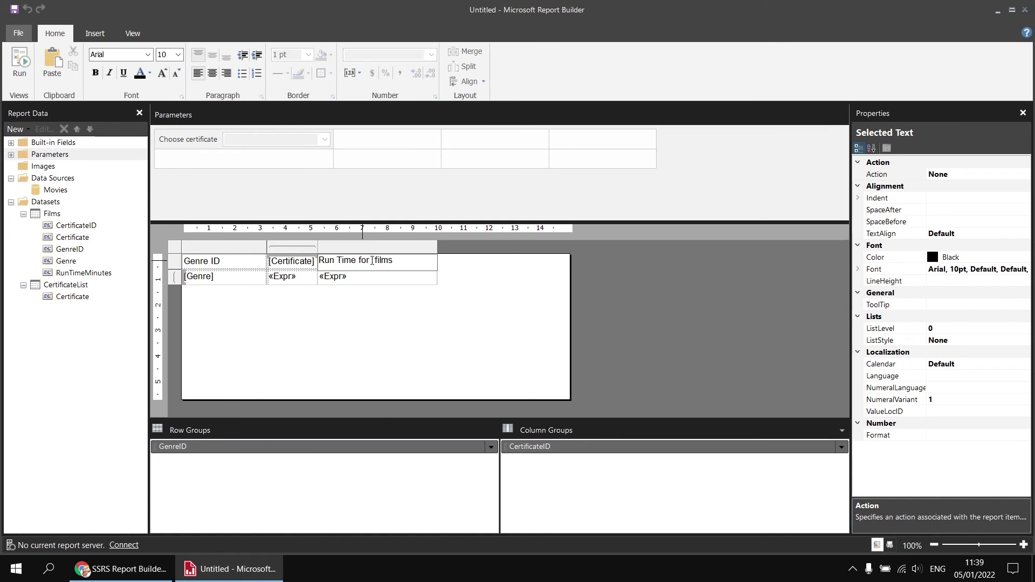
Insert a placeholder between "for" and "films" in the heading with the value =Parameters!CertificateToCompare.Value
{"action": "right_click", "coordinate": [371, 262]}
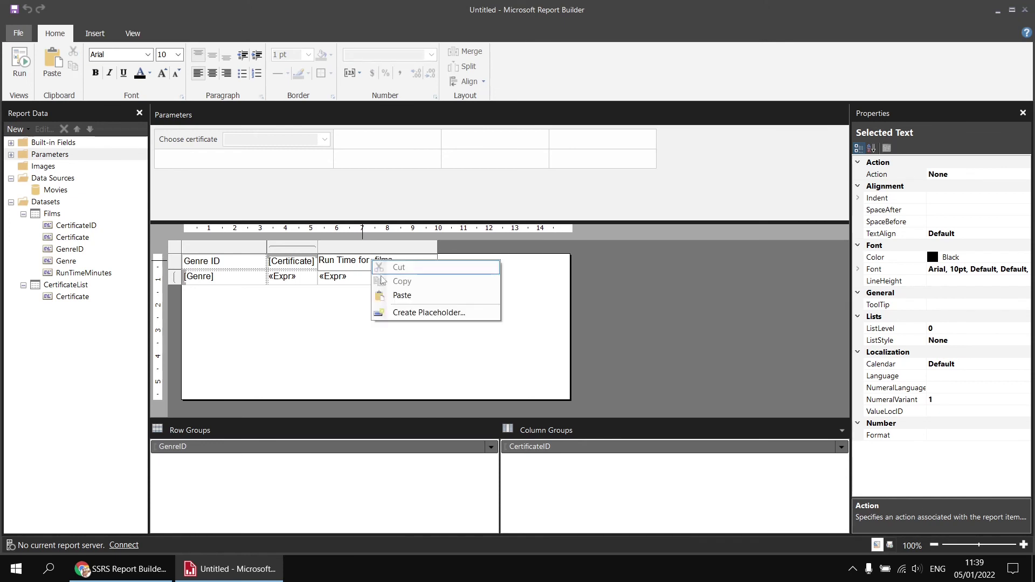
{"action": "left_click", "coordinate": [413, 313]}
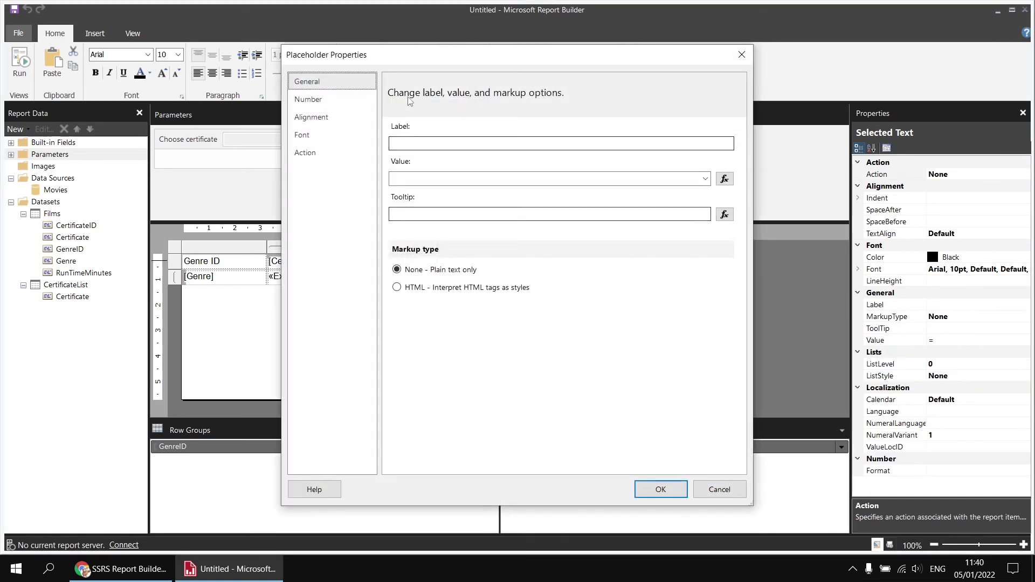
{"action": "left_click_drag", "start_coordinate": [416, 55], "coordinate": [565, 60]}
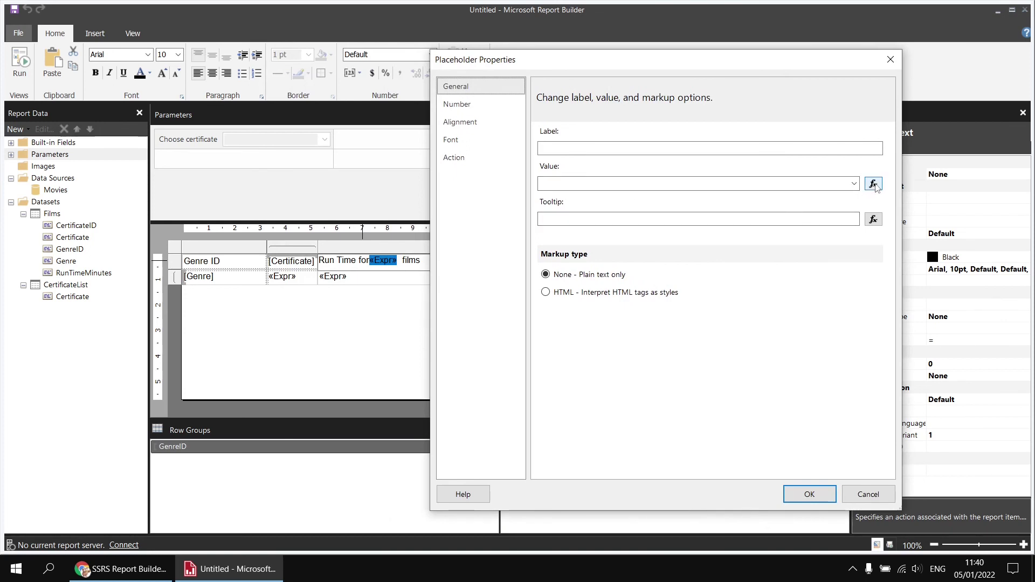
{"action": "left_click", "coordinate": [873, 184]}
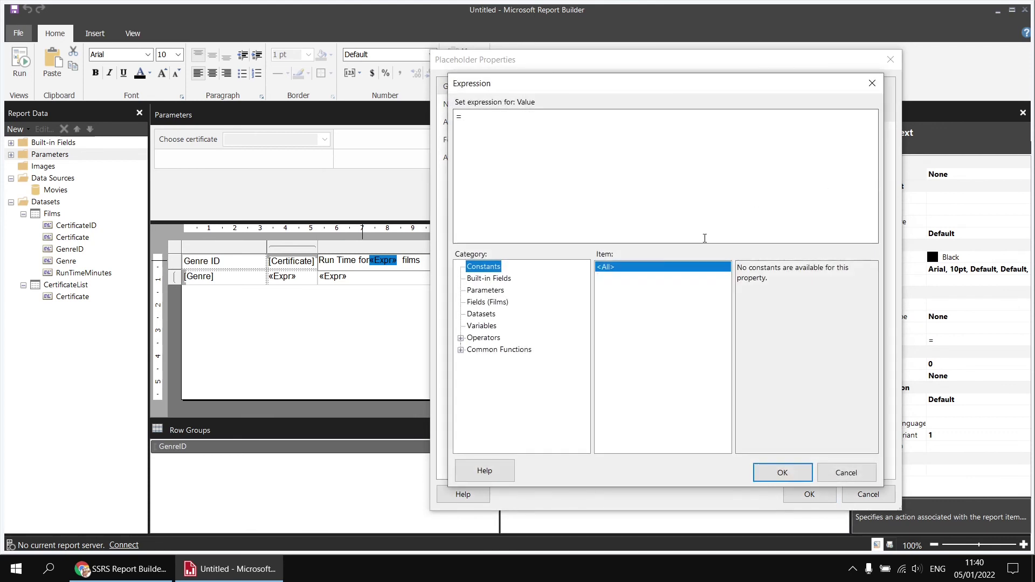
{"action": "left_click", "coordinate": [485, 291]}
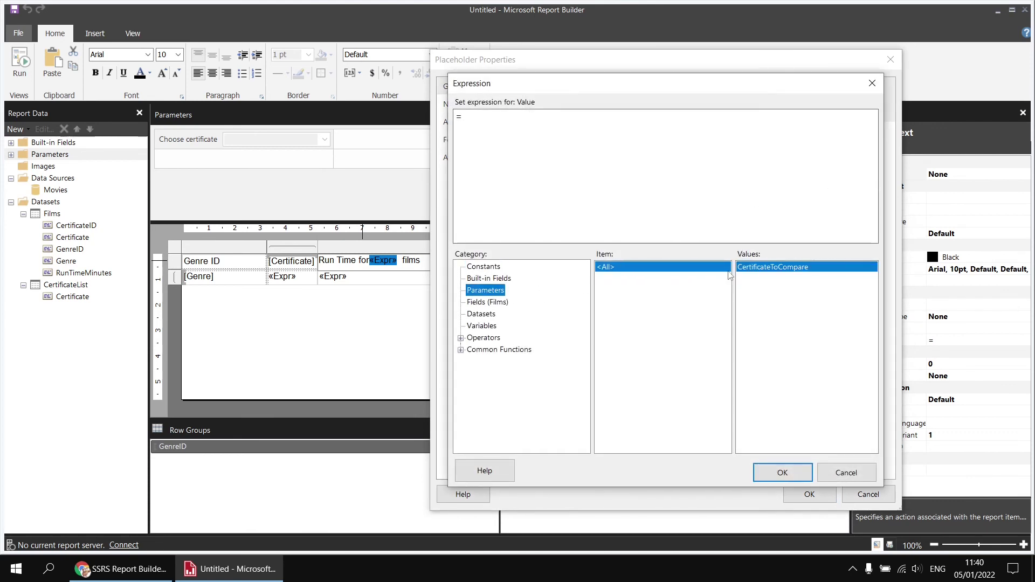
{"action": "left_click", "coordinate": [768, 269]}
{"action": "double_click", "coordinate": [768, 270]}
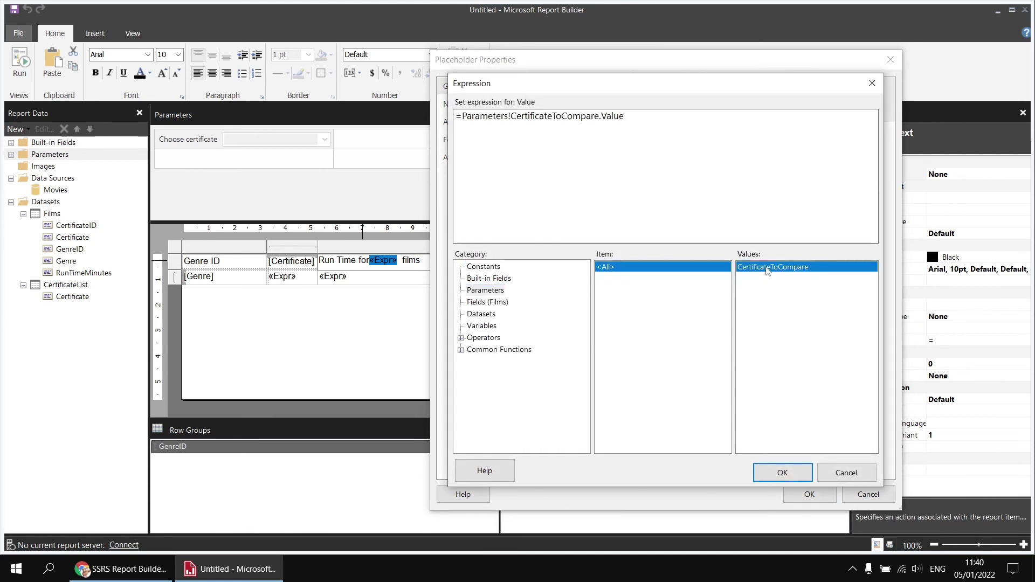
{"action": "left_click", "coordinate": [781, 472]}
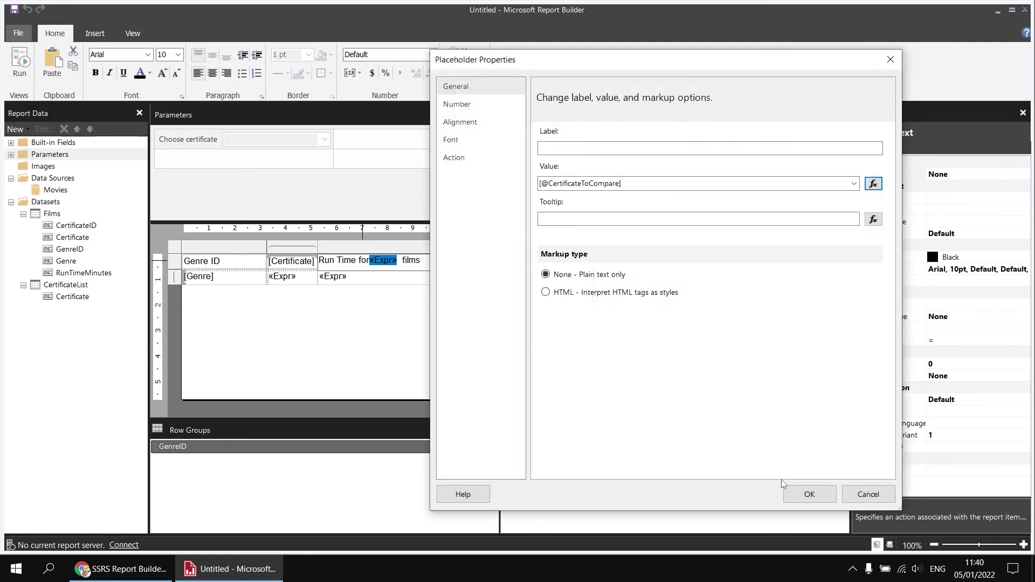
{"action": "left_click", "coordinate": [808, 495]}
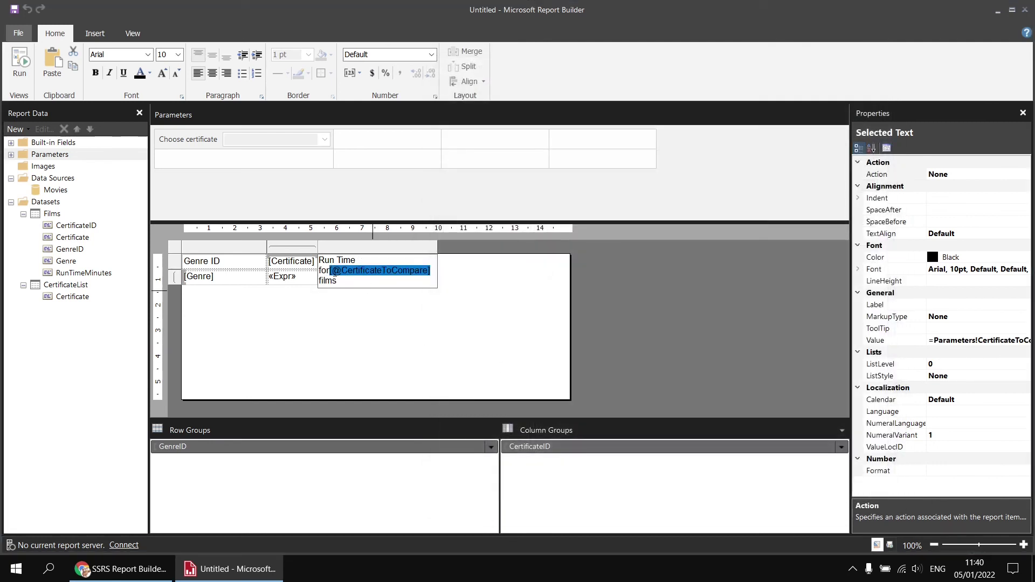
{"action": "left_click", "coordinate": [334, 272]}
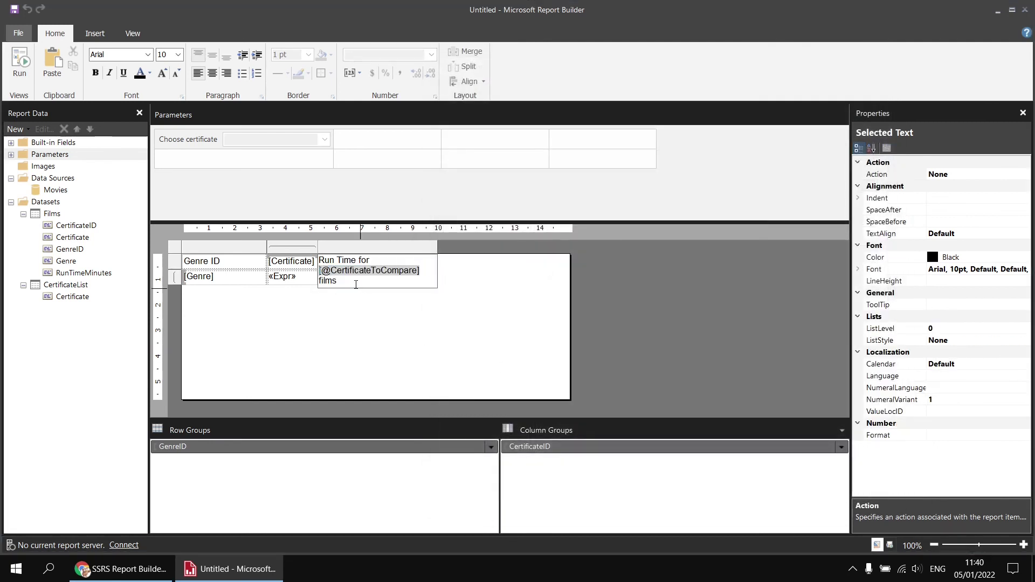
{"action": "left_click", "coordinate": [428, 273]}
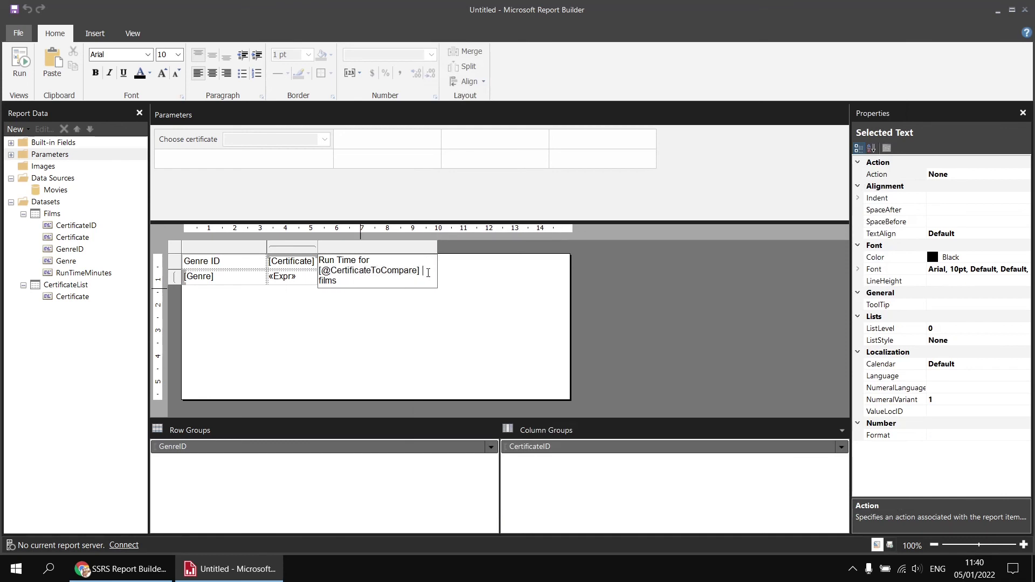
{"action": "key", "text": "shift+Left"}
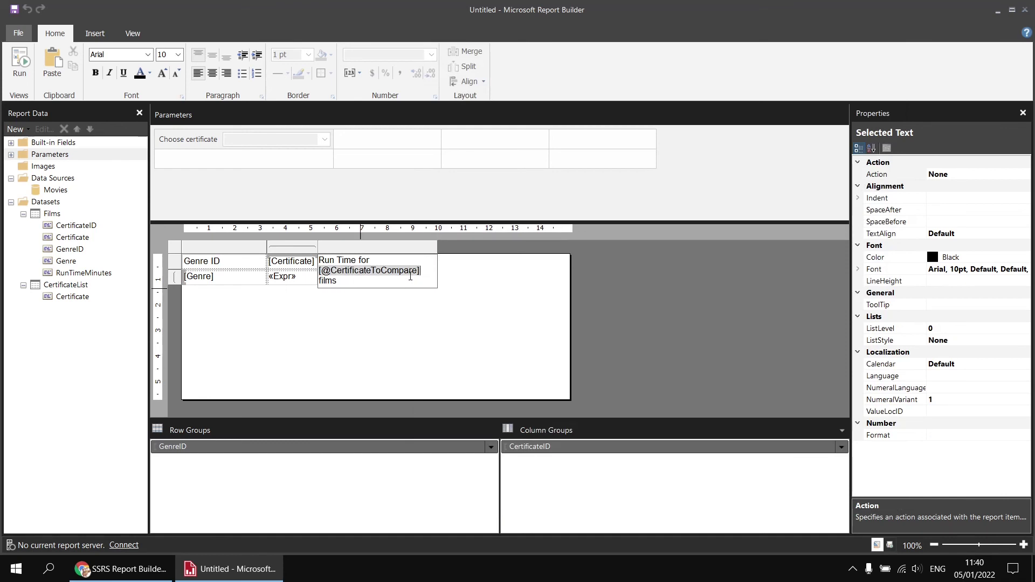
Replace "PG" with Parameters!CertificateToCompare.Value in the run time difference expression below the Certificate heading
{"action": "right_click", "coordinate": [298, 281]}
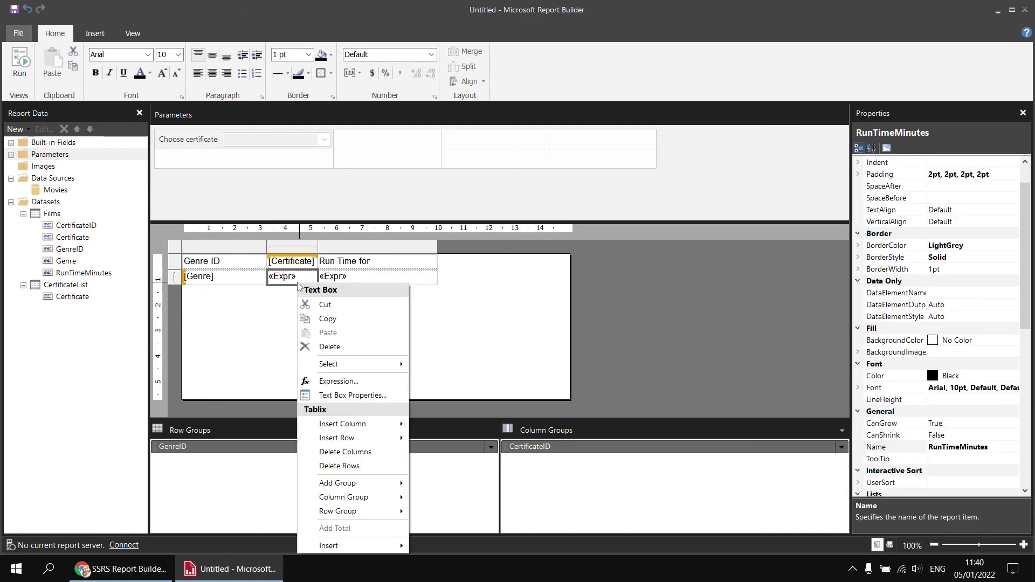
{"action": "left_click", "coordinate": [336, 381]}
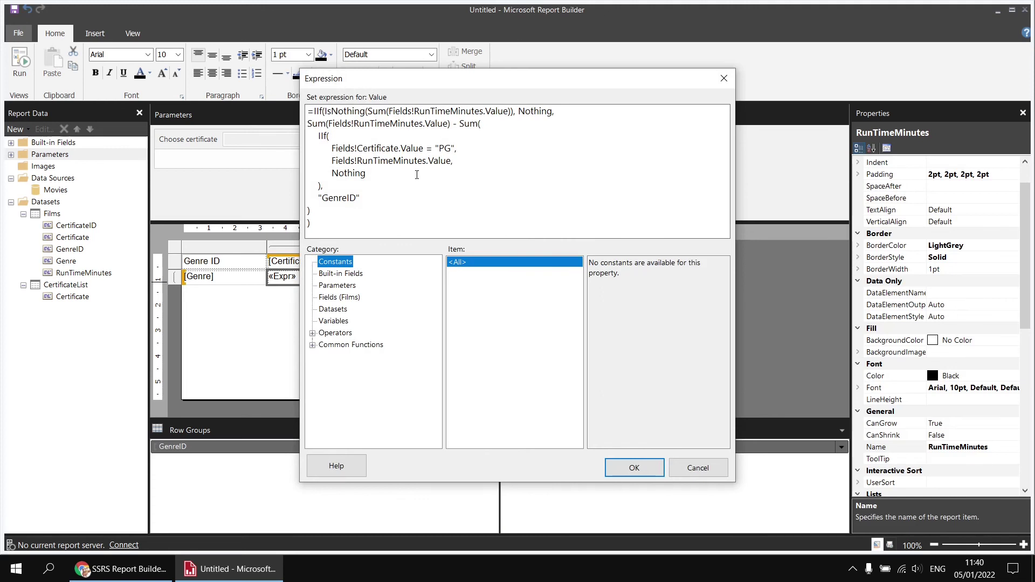
{"action": "left_click_drag", "start_coordinate": [436, 146], "coordinate": [452, 147]}
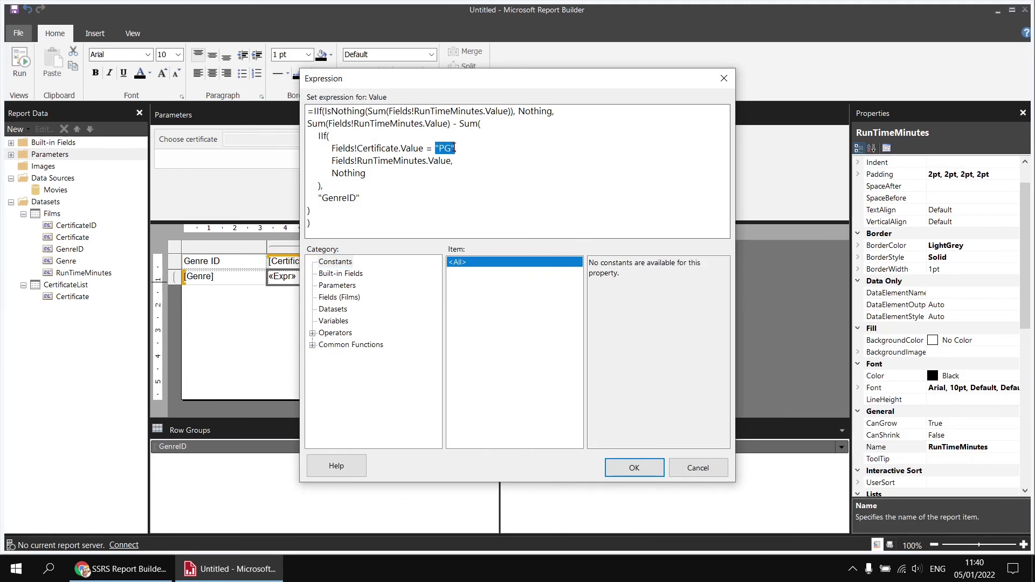
{"action": "key", "text": "Delete"}
{"action": "left_click", "coordinate": [335, 287]}
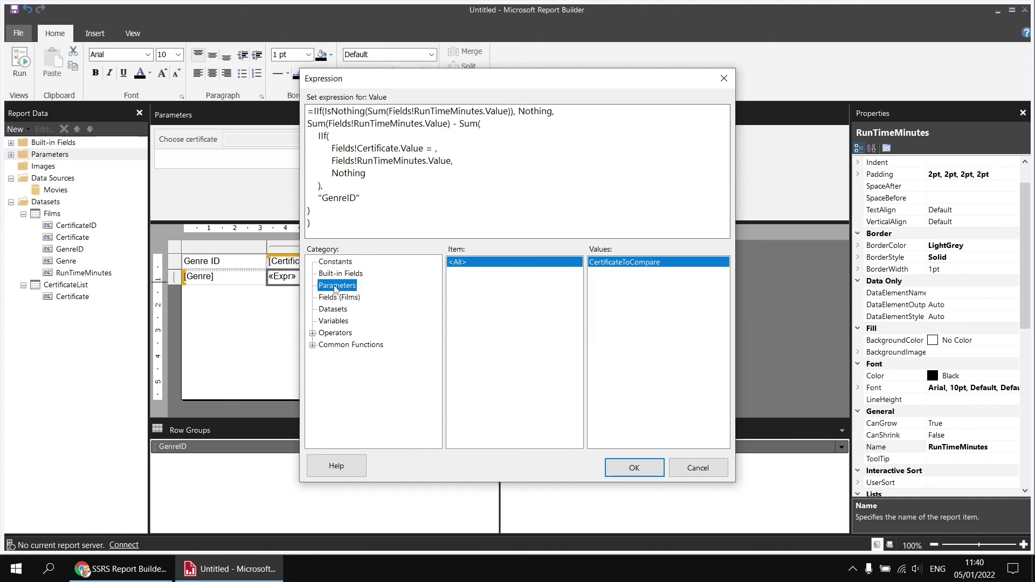
{"action": "double_click", "coordinate": [623, 262]}
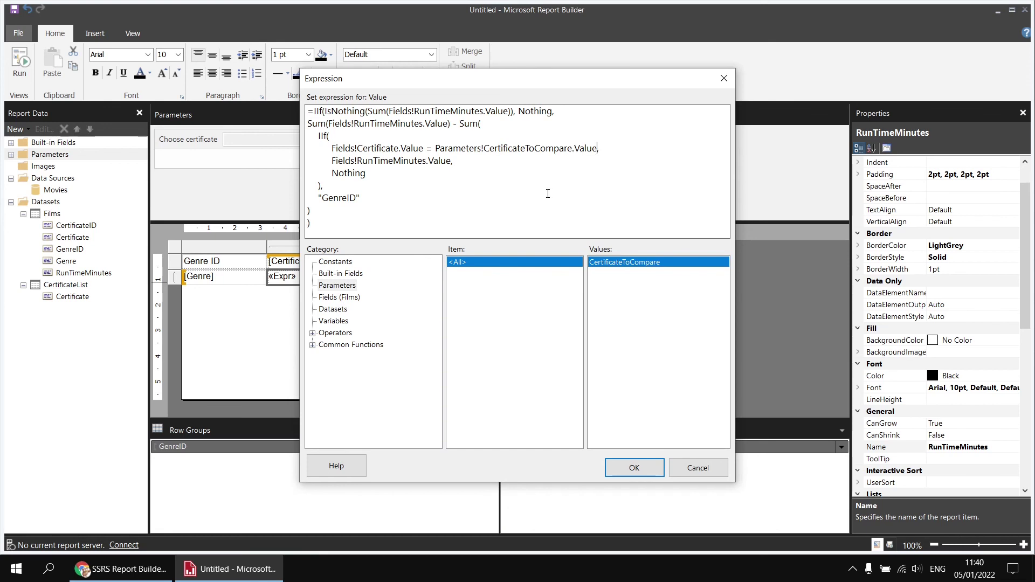
{"action": "left_click", "coordinate": [635, 468]}
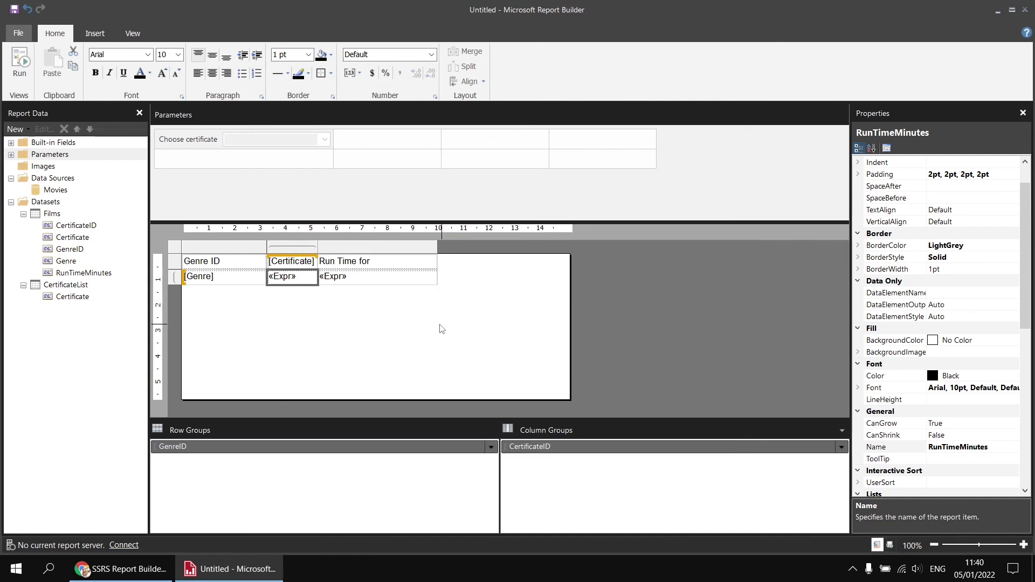
Set the CertificateID column group's Hidden expression to =Fields!Certificate.Value = Parameters!CertificateToCompare.Value
{"action": "left_click", "coordinate": [588, 452]}
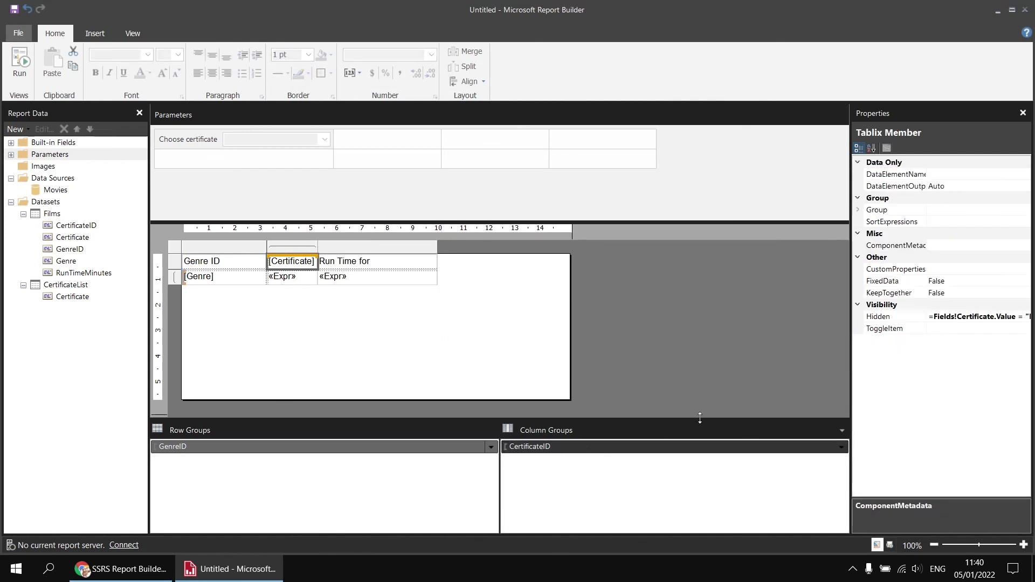
{"action": "left_click", "coordinate": [984, 316]}
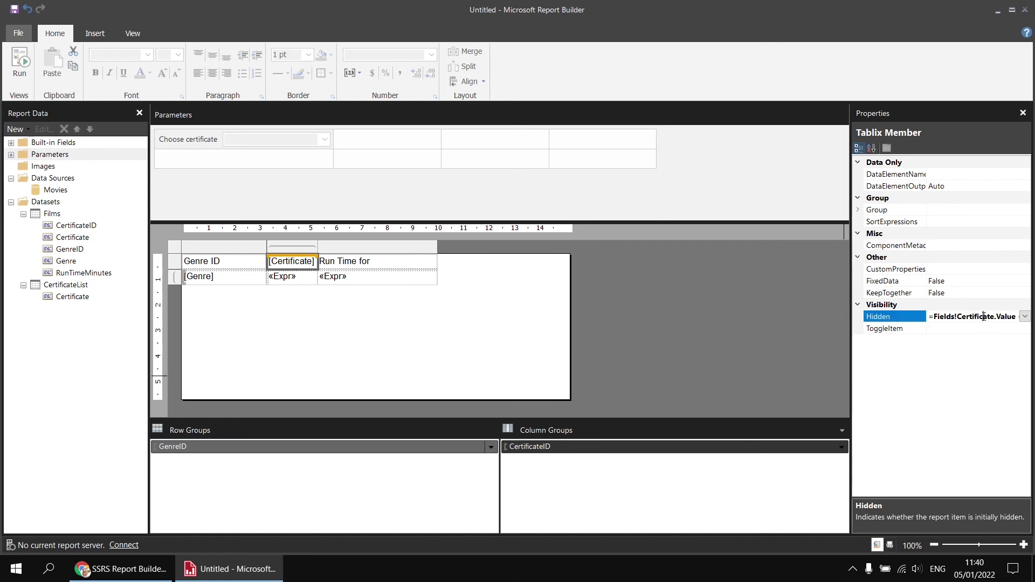
{"action": "left_click", "coordinate": [1024, 317]}
{"action": "left_click", "coordinate": [958, 331]}
{"action": "left_click_drag", "start_coordinate": [418, 110], "coordinate": [434, 110]}
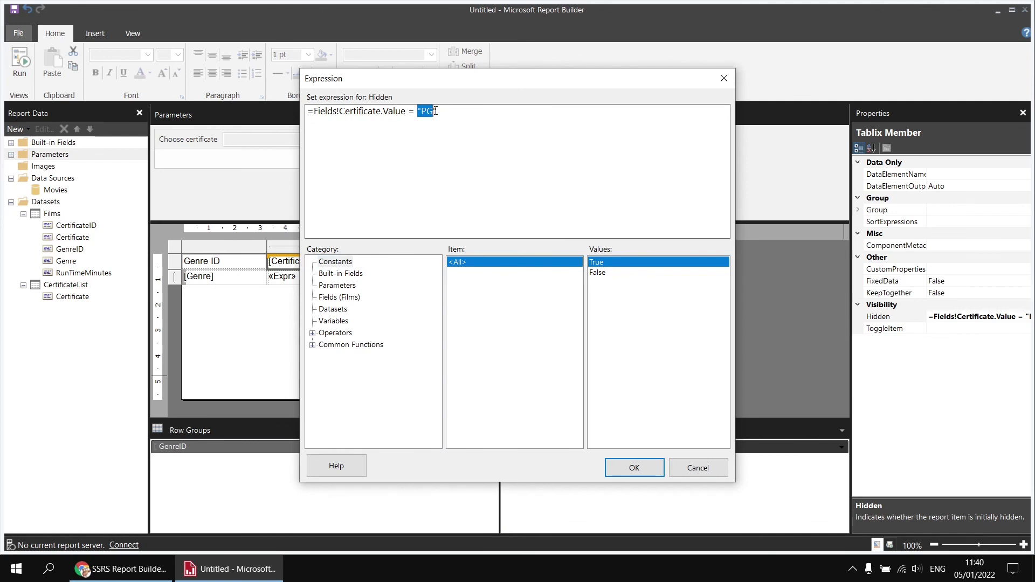
{"action": "key", "text": "BackSpace"}
{"action": "left_click", "coordinate": [338, 285]}
{"action": "double_click", "coordinate": [614, 263]}
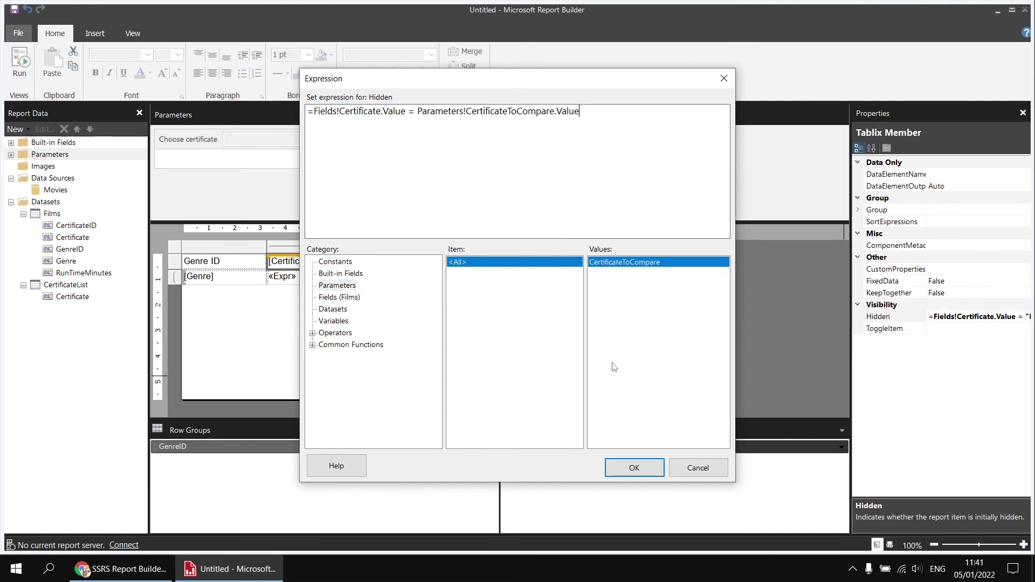
{"action": "left_click", "coordinate": [628, 467]}
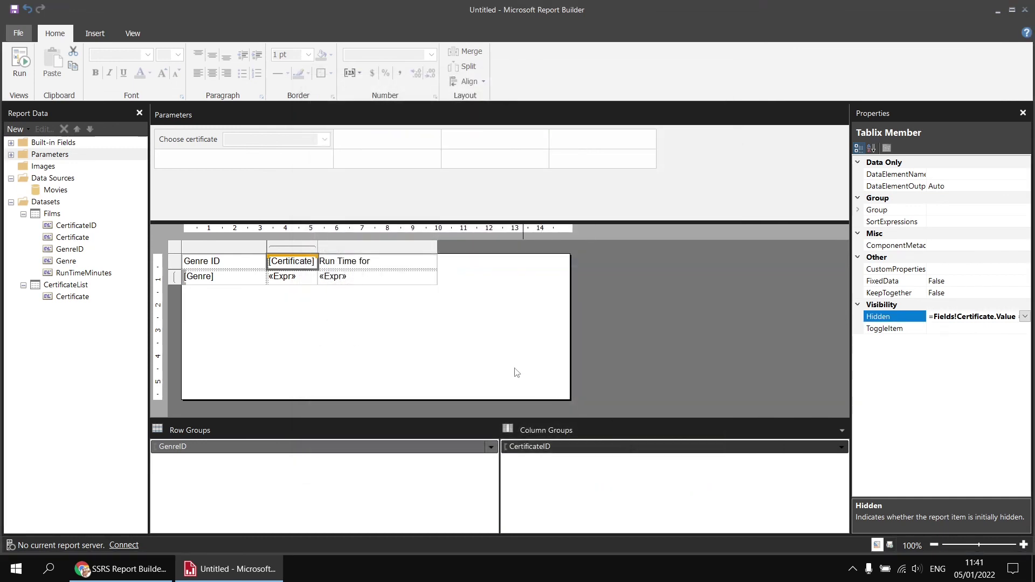
Run the report and view it with PG as the chosen certificate
{"action": "left_click", "coordinate": [22, 62]}
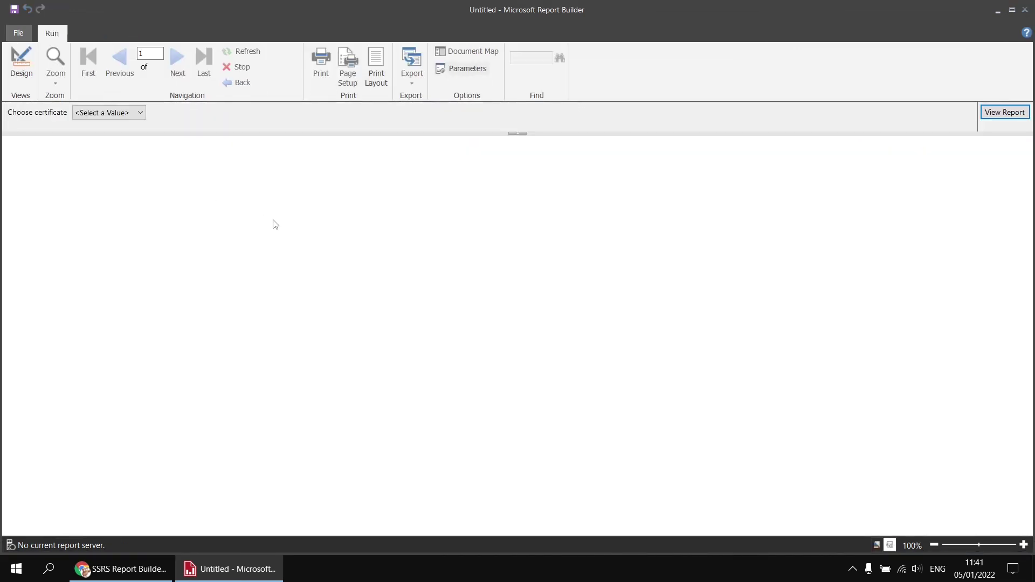
{"action": "left_click", "coordinate": [134, 114]}
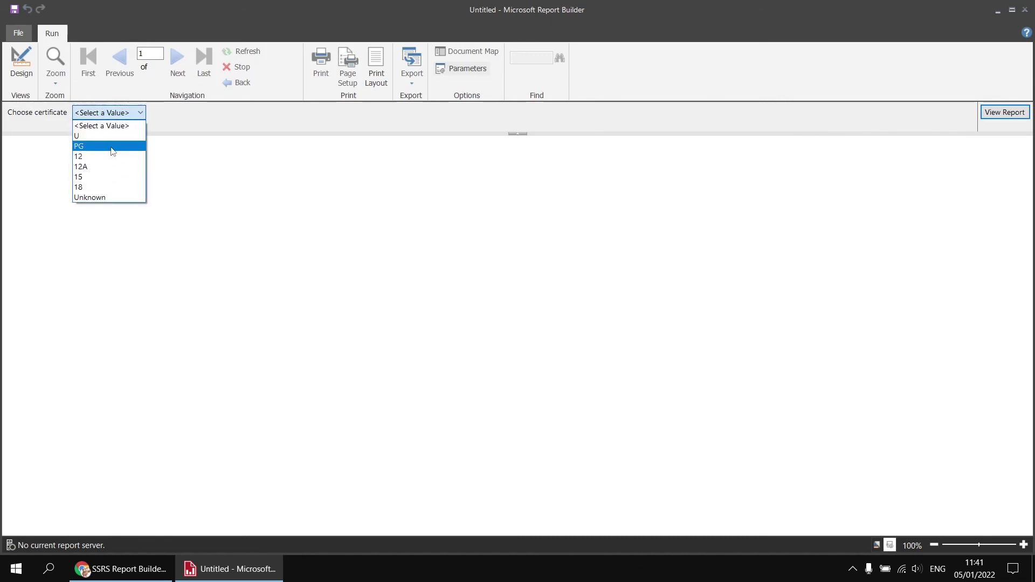
{"action": "left_click", "coordinate": [111, 146]}
{"action": "left_click", "coordinate": [1004, 112]}
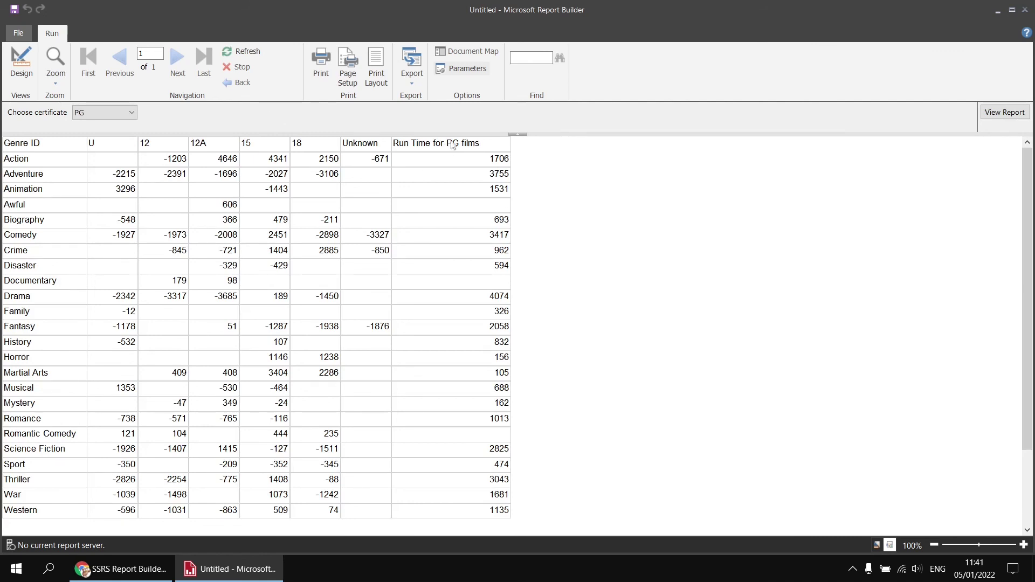
View the report for certificate 15, followed by certificate 18, to check the comparison with each choice
{"action": "left_click", "coordinate": [132, 114]}
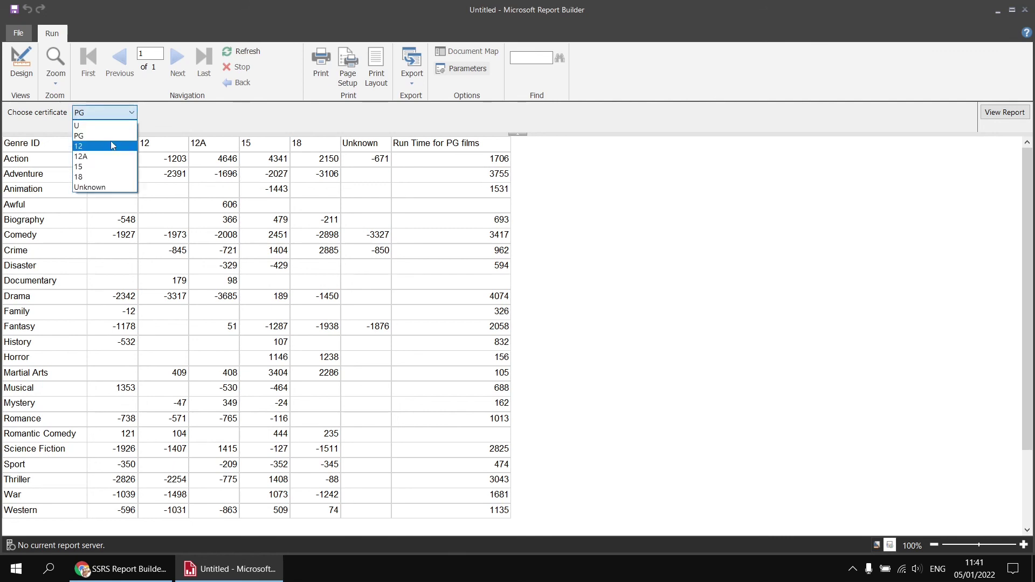
{"action": "left_click", "coordinate": [102, 166]}
{"action": "left_click", "coordinate": [1004, 113]}
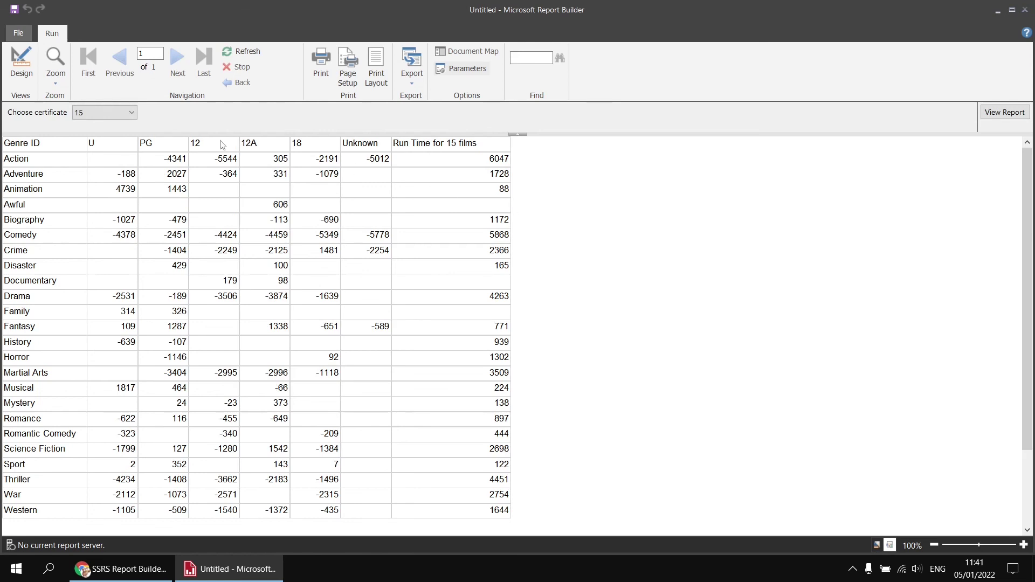
{"action": "left_click", "coordinate": [132, 113]}
{"action": "left_click", "coordinate": [104, 177]}
{"action": "left_click", "coordinate": [1004, 112]}
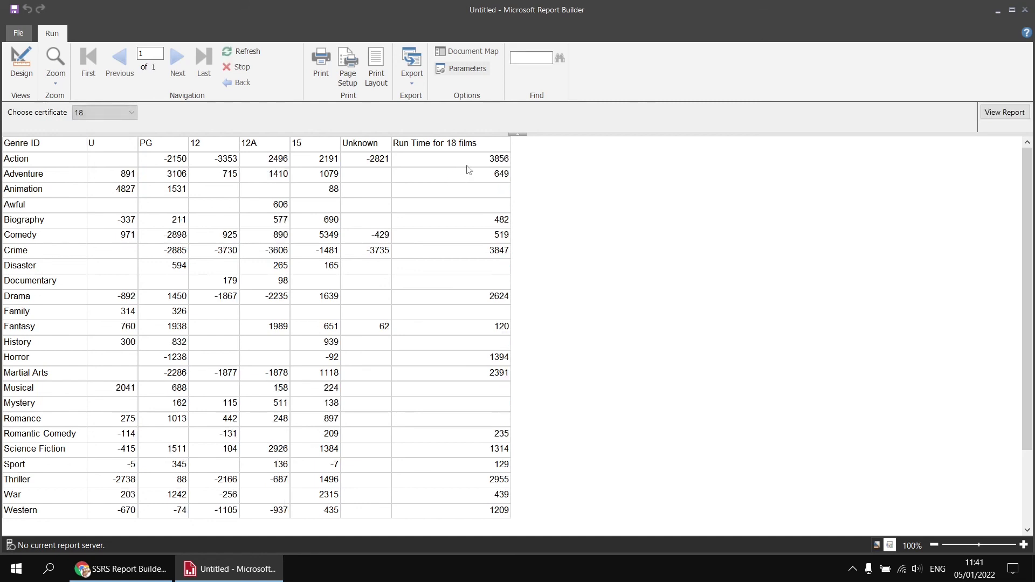
View the report with U as the chosen certificate and run it again for certificate 15
{"action": "left_click", "coordinate": [132, 113]}
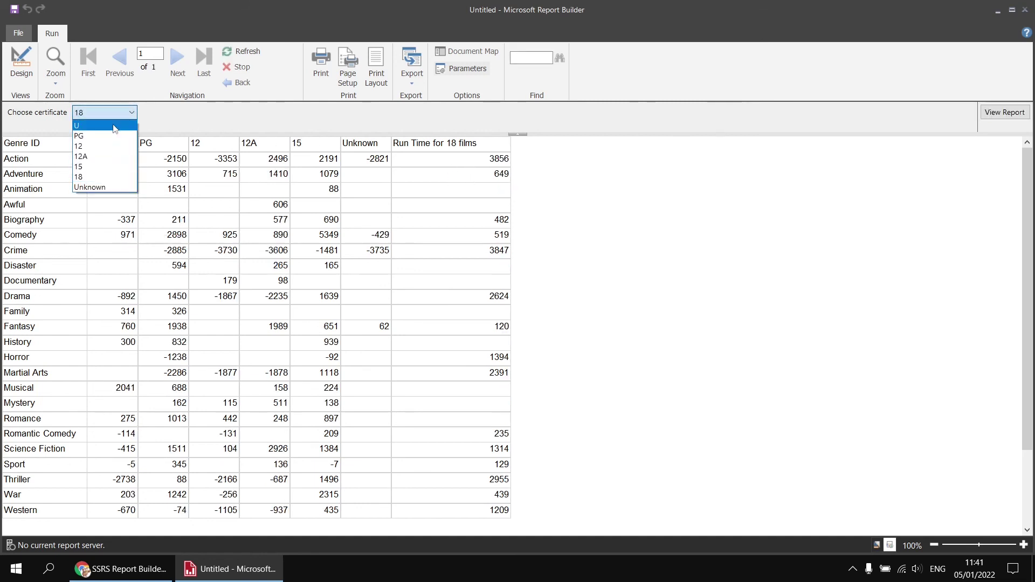
{"action": "left_click", "coordinate": [103, 125]}
{"action": "left_click", "coordinate": [1009, 115]}
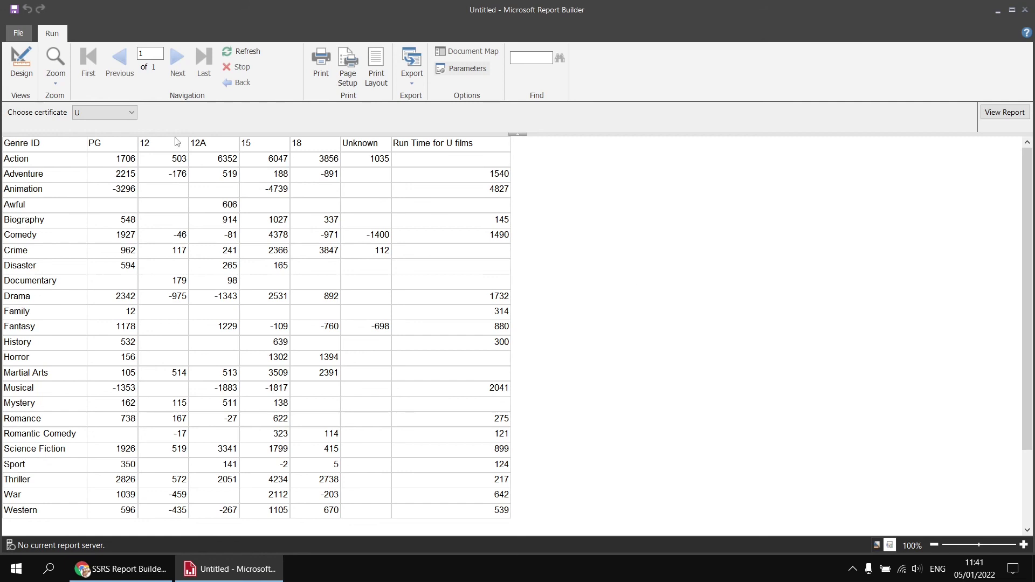
{"action": "left_click", "coordinate": [132, 114]}
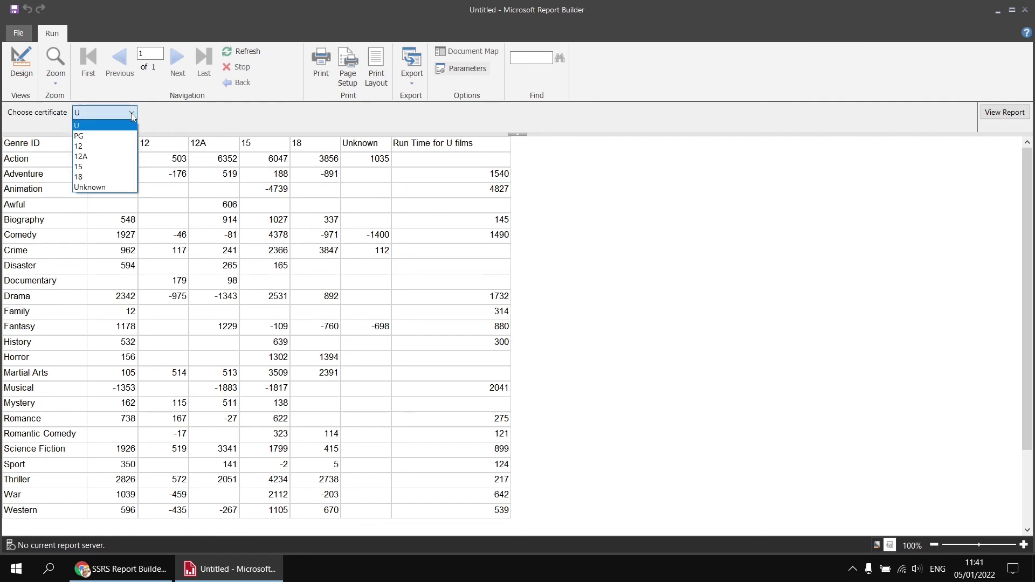
{"action": "left_click", "coordinate": [93, 168]}
{"action": "left_click", "coordinate": [1004, 112]}
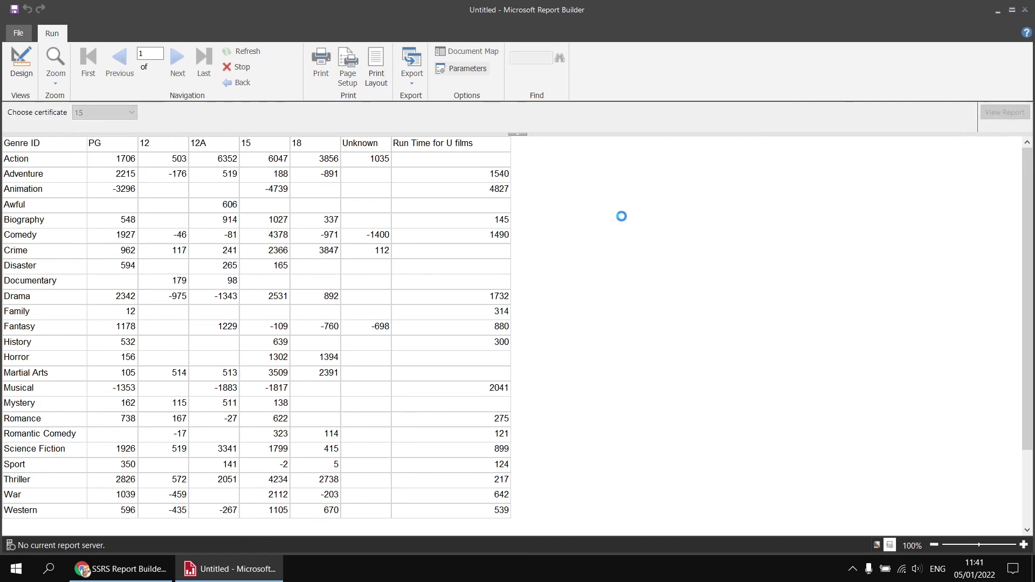